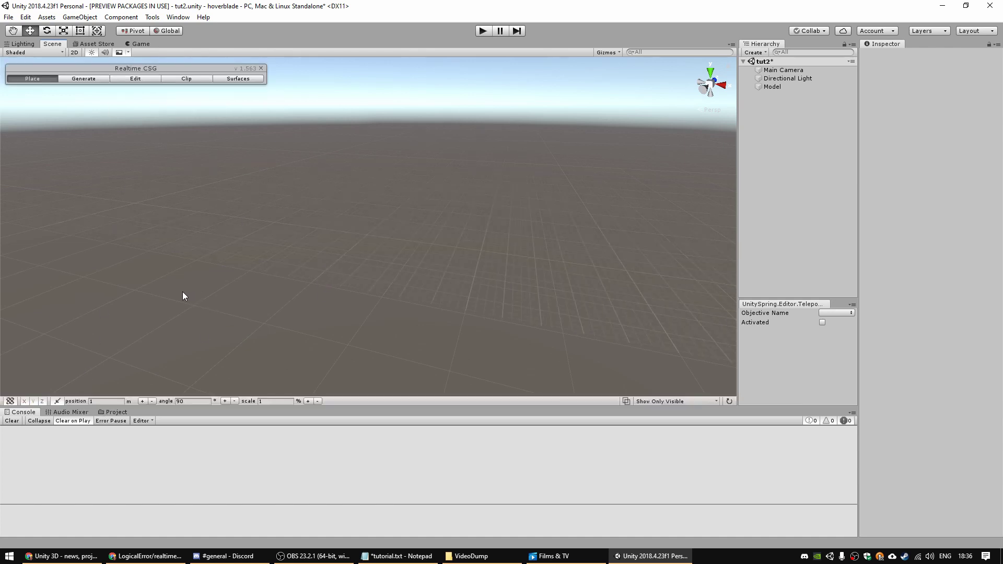
- Generate a box brush with a 40 by 24 m base and a height of 16 m on the grid
{"action": "left_click", "coordinate": [82, 79]}
{"action": "left_click", "coordinate": [221, 227]}
{"action": "left_click", "coordinate": [367, 350]}
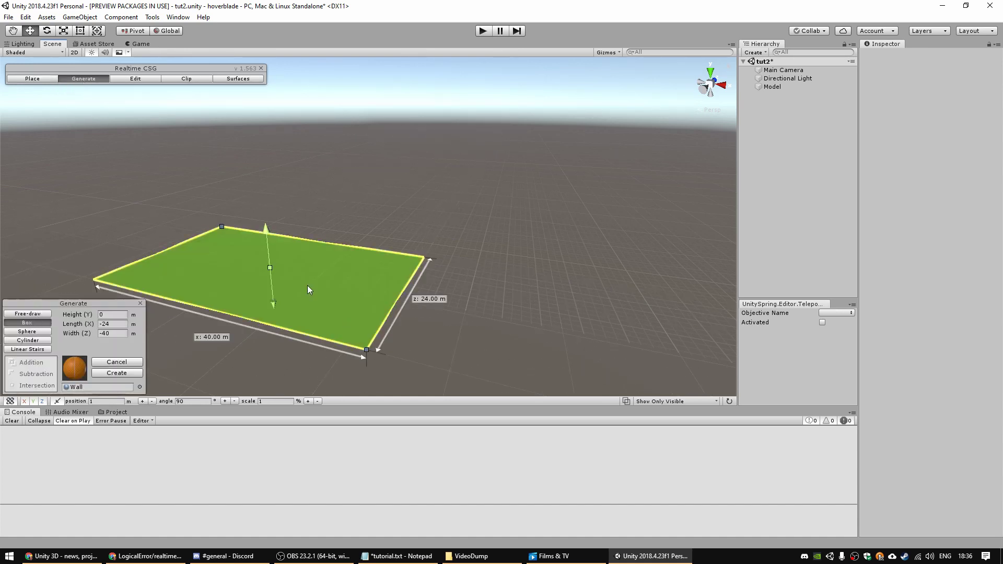
{"action": "left_click", "coordinate": [259, 115]}
{"action": "left_click", "coordinate": [293, 171]}
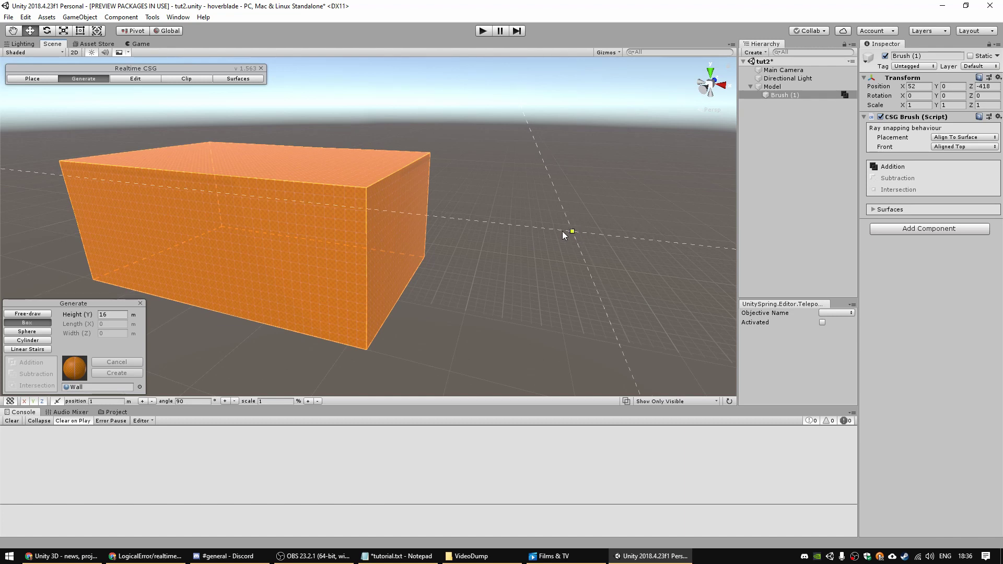
- Move the box brush across the grid in Place mode to about X 48, Z -430 and deselect it
{"action": "left_click", "coordinate": [36, 81]}
{"action": "right_click_drag", "start_coordinate": [449, 272], "coordinate": [398, 287], "text": "shift"}
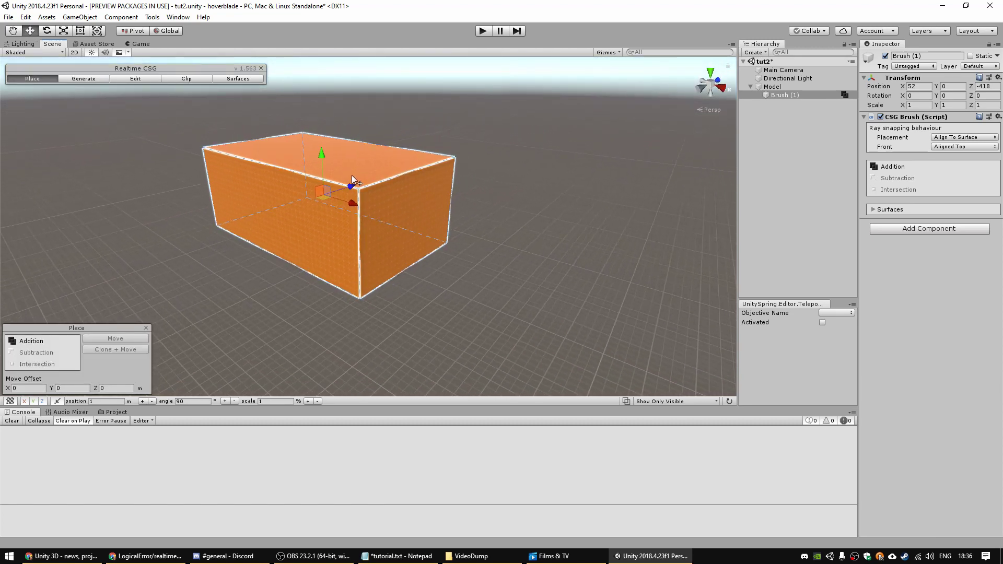
{"action": "mouse_move", "coordinate": [352, 181]}
{"action": "left_mouse_down"}
{"action": "mouse_move", "coordinate": [255, 230]}
{"action": "mouse_move", "coordinate": [363, 186]}
{"action": "mouse_move", "coordinate": [430, 217]}
{"action": "mouse_move", "coordinate": [308, 197]}
{"action": "mouse_move", "coordinate": [282, 213]}
{"action": "left_mouse_up"}
{"action": "left_click", "coordinate": [449, 332]}
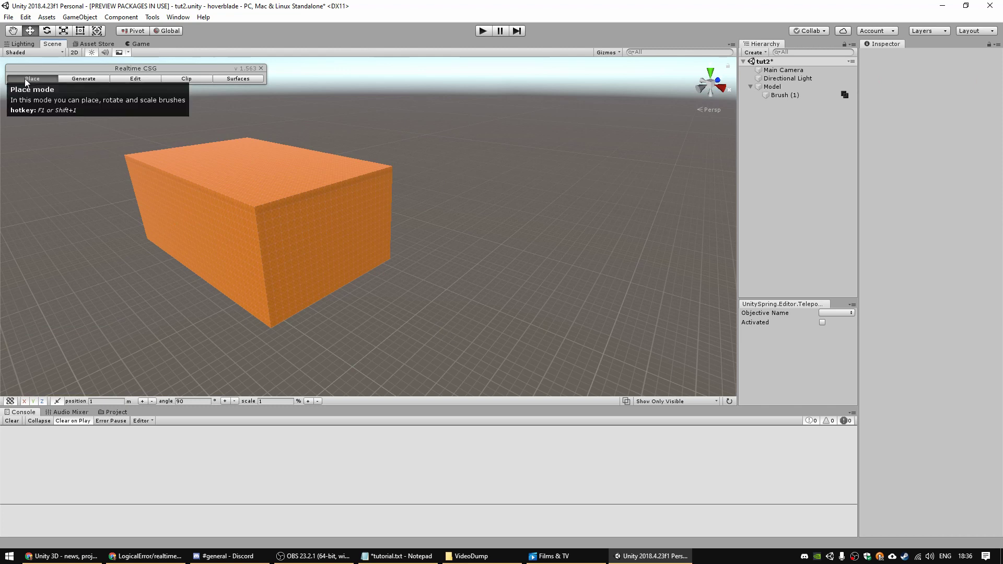
- Reselect the box with the Rotate tool and move its pivot centre beside the box to X 115, Z -430
{"action": "left_click", "coordinate": [294, 242]}
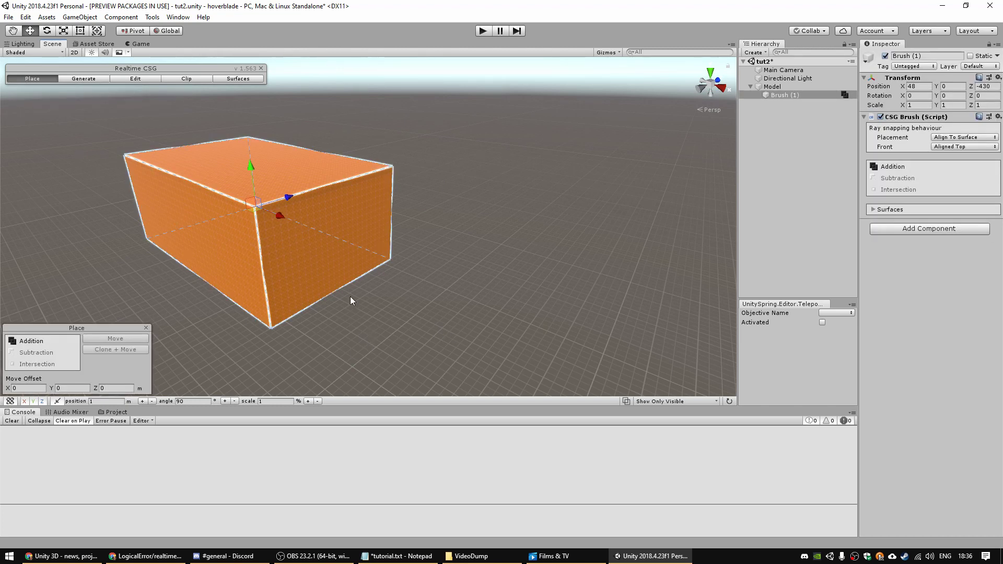
{"action": "key", "text": "e"}
{"action": "mouse_move", "coordinate": [425, 273]}
{"action": "left_mouse_down"}
{"action": "mouse_move", "coordinate": [387, 235]}
{"action": "mouse_move", "coordinate": [391, 225]}
{"action": "mouse_move", "coordinate": [346, 274]}
{"action": "mouse_move", "coordinate": [56, 190]}
{"action": "mouse_move", "coordinate": [418, 219]}
{"action": "mouse_move", "coordinate": [438, 178]}
{"action": "mouse_move", "coordinate": [410, 167]}
{"action": "mouse_move", "coordinate": [390, 203]}
{"action": "mouse_move", "coordinate": [299, 291]}
{"action": "mouse_move", "coordinate": [376, 313]}
{"action": "left_mouse_up"}
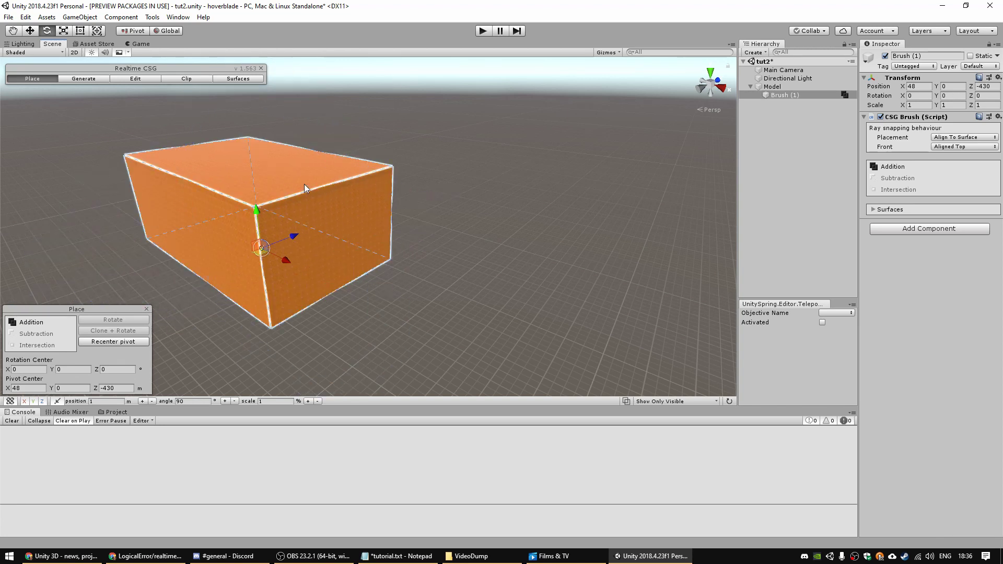
{"action": "mouse_move", "coordinate": [351, 243]}
{"action": "left_mouse_down"}
{"action": "mouse_move", "coordinate": [390, 341]}
{"action": "mouse_move", "coordinate": [349, 190]}
{"action": "mouse_move", "coordinate": [325, 264]}
{"action": "mouse_move", "coordinate": [419, 291]}
{"action": "left_mouse_up"}
{"action": "mouse_move", "coordinate": [225, 225]}
{"action": "left_mouse_down"}
{"action": "mouse_move", "coordinate": [649, 271]}
{"action": "mouse_move", "coordinate": [538, 277]}
{"action": "left_mouse_up"}
{"action": "scroll", "coordinate": [541, 273], "scroll_direction": "down", "scroll_amount": 5}
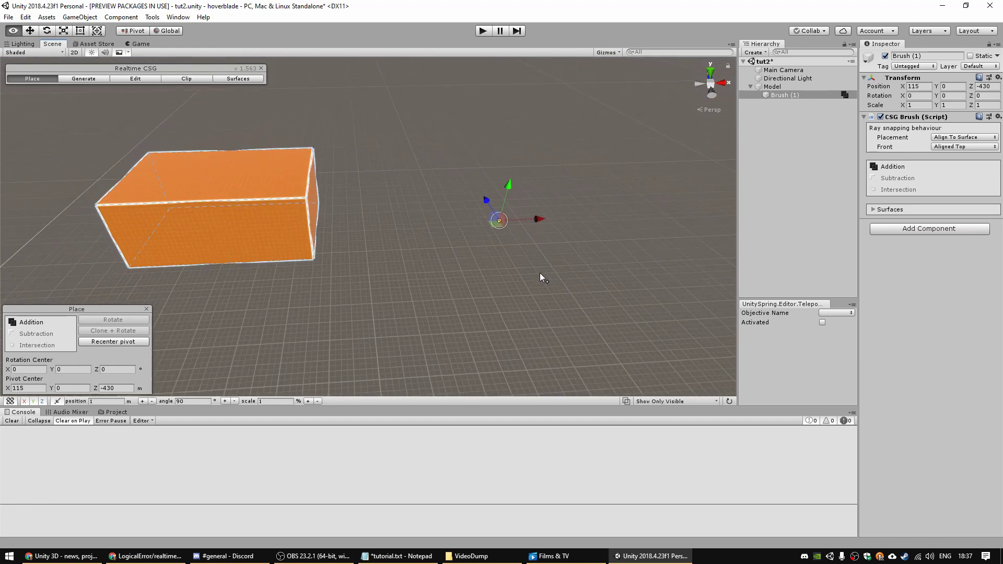
{"action": "mouse_move", "coordinate": [325, 230]}
{"action": "left_mouse_down"}
{"action": "mouse_move", "coordinate": [369, 158]}
{"action": "mouse_move", "coordinate": [584, 262]}
{"action": "mouse_move", "coordinate": [283, 222]}
{"action": "mouse_move", "coordinate": [422, 253]}
{"action": "mouse_move", "coordinate": [368, 240]}
{"action": "left_mouse_up"}
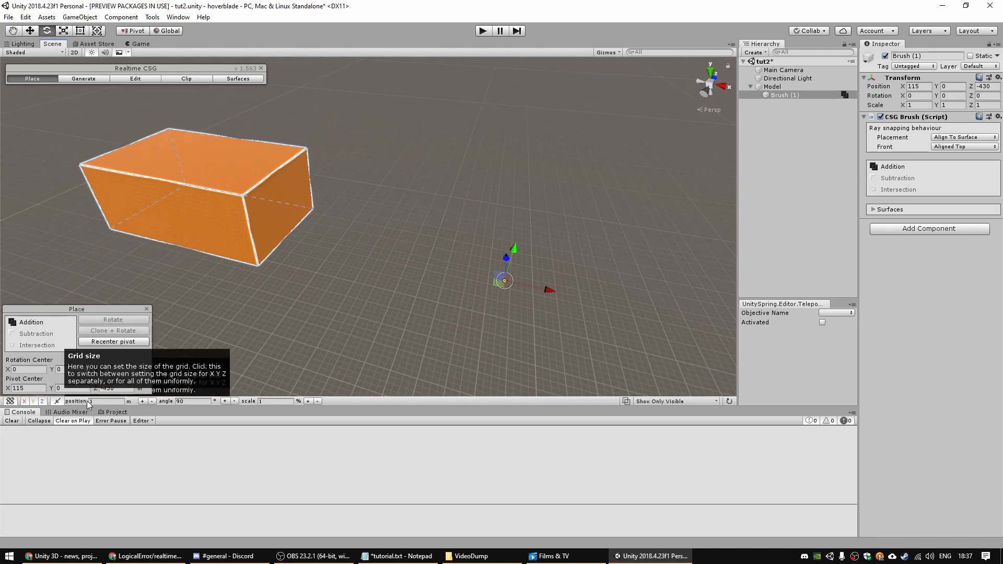
- Set the rotation snapping angle to 45 degrees
{"action": "left_click", "coordinate": [183, 402]}
{"action": "right_click_drag", "start_coordinate": [224, 310], "coordinate": [246, 318]}
{"action": "key", "text": "s"}
{"action": "key", "text": "a"}
{"action": "left_click", "coordinate": [199, 402]}
{"action": "type", "text": "4"}
{"action": "right_click_drag", "start_coordinate": [288, 277], "coordinate": [330, 287]}
{"action": "key", "text": "s"}
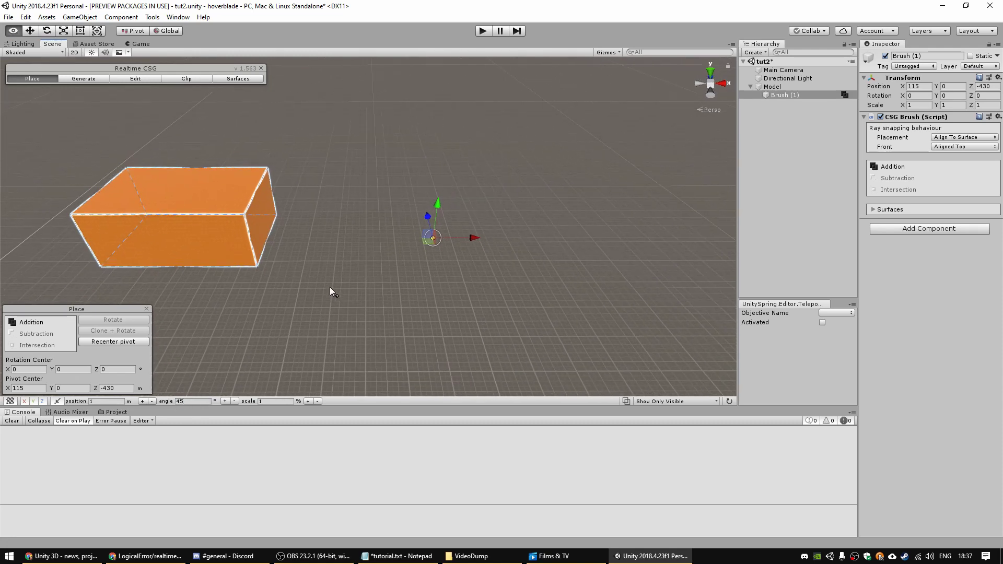
- Rotate the box brush 45° about the Y axis around its offset pivot
{"action": "mouse_move", "coordinate": [268, 240]}
{"action": "left_mouse_down"}
{"action": "mouse_move", "coordinate": [345, 187]}
{"action": "mouse_move", "coordinate": [305, 204]}
{"action": "mouse_move", "coordinate": [274, 241]}
{"action": "left_mouse_up"}
{"action": "right_click_drag", "start_coordinate": [343, 282], "coordinate": [324, 273]}
{"action": "mouse_move", "coordinate": [296, 245]}
{"action": "left_mouse_down"}
{"action": "mouse_move", "coordinate": [319, 195]}
{"action": "mouse_move", "coordinate": [362, 265]}
{"action": "mouse_move", "coordinate": [385, 235]}
{"action": "mouse_move", "coordinate": [397, 246]}
{"action": "left_mouse_up"}
{"action": "scroll", "coordinate": [396, 246], "scroll_direction": "up", "scroll_amount": 1}
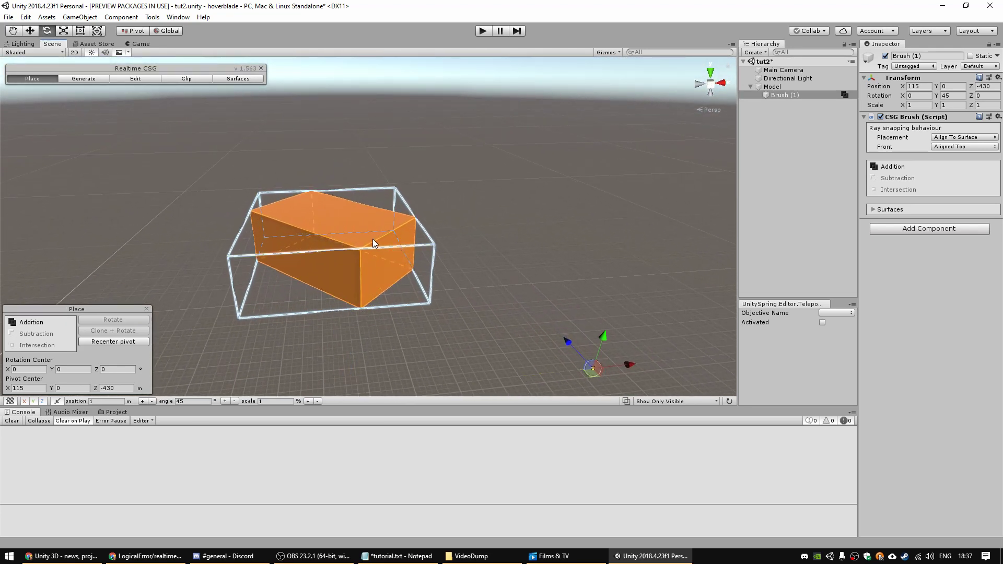
- Try out coarser and finer grid sizes
{"action": "key", "text": "bracketright"}
{"action": "key", "text": "bracketright"}
{"action": "key", "text": "bracketright"}
{"action": "key", "text": "bracketright"}
{"action": "key", "text": "bracketleft"}
{"action": "key", "text": "bracketleft"}
{"action": "key", "text": "bracketleft"}
- Move the rotated box with the Move tool to about X 114, Z -436
{"action": "mouse_move", "coordinate": [484, 282]}
{"action": "right_mouse_down"}
{"action": "mouse_move", "coordinate": [474, 287]}
{"action": "mouse_move", "coordinate": [494, 302]}
{"action": "mouse_move", "coordinate": [548, 311]}
{"action": "right_mouse_up"}
{"action": "left_click", "coordinate": [31, 30]}
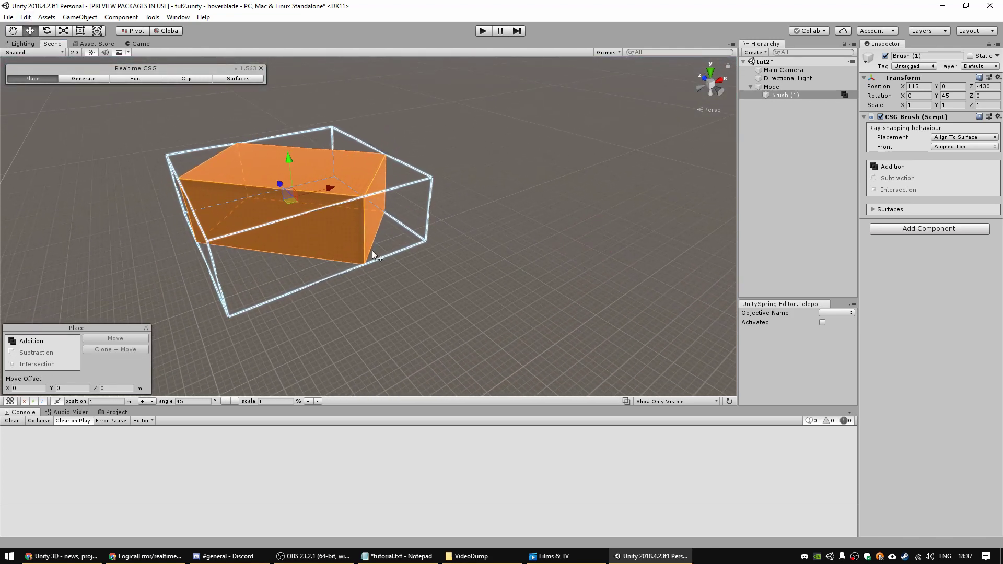
{"action": "mouse_move", "coordinate": [372, 250]}
{"action": "right_mouse_down"}
{"action": "mouse_move", "coordinate": [361, 211]}
{"action": "mouse_move", "coordinate": [346, 223]}
{"action": "mouse_move", "coordinate": [348, 274]}
{"action": "mouse_move", "coordinate": [366, 300]}
{"action": "right_mouse_up"}
{"action": "mouse_move", "coordinate": [371, 247]}
{"action": "left_mouse_down"}
{"action": "mouse_move", "coordinate": [551, 206]}
{"action": "mouse_move", "coordinate": [422, 240]}
{"action": "mouse_move", "coordinate": [308, 243]}
{"action": "mouse_move", "coordinate": [275, 175]}
{"action": "mouse_move", "coordinate": [306, 270]}
{"action": "left_mouse_up"}
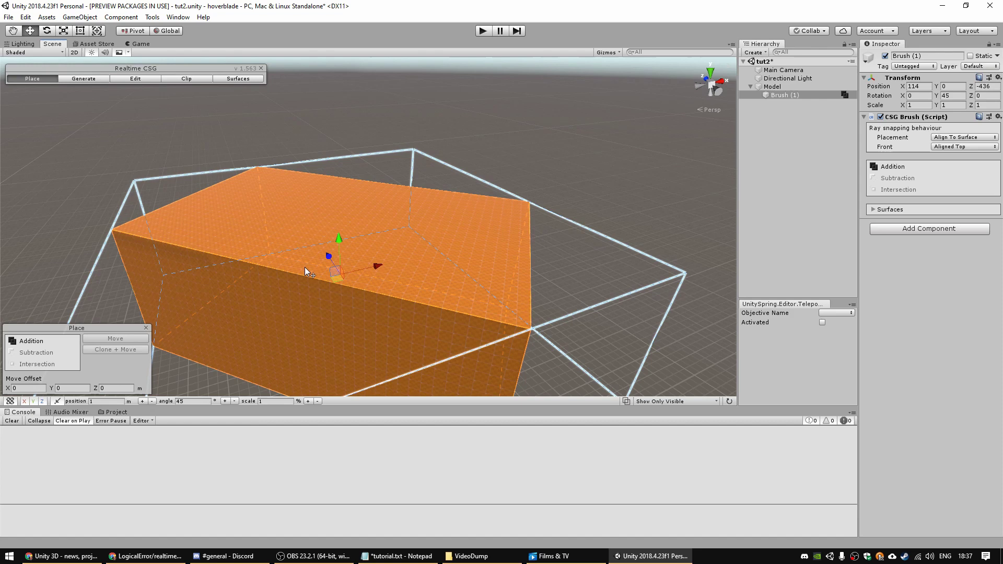
- Switch the handles to local orientation and move the rotated box to about X 118.9, Z -419.7
{"action": "left_click", "coordinate": [163, 31]}
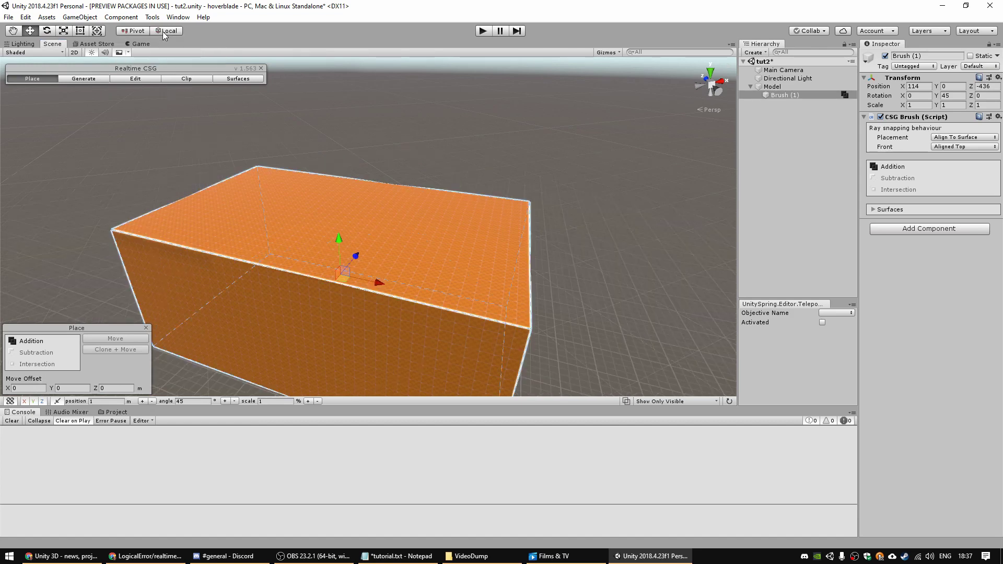
{"action": "right_click_drag", "start_coordinate": [334, 240], "coordinate": [400, 268]}
{"action": "scroll", "coordinate": [400, 270], "scroll_direction": "down", "scroll_amount": 5}
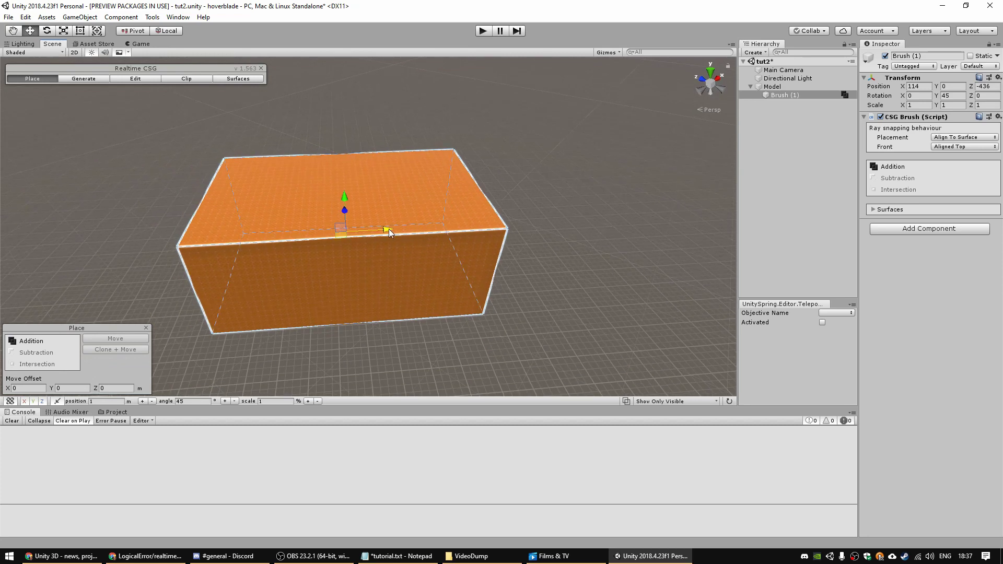
{"action": "mouse_move", "coordinate": [388, 229]}
{"action": "left_mouse_down"}
{"action": "mouse_move", "coordinate": [562, 230]}
{"action": "mouse_move", "coordinate": [501, 243]}
{"action": "mouse_move", "coordinate": [249, 240]}
{"action": "mouse_move", "coordinate": [335, 214]}
{"action": "mouse_move", "coordinate": [447, 158]}
{"action": "mouse_move", "coordinate": [478, 163]}
{"action": "mouse_move", "coordinate": [405, 298]}
{"action": "left_mouse_up"}
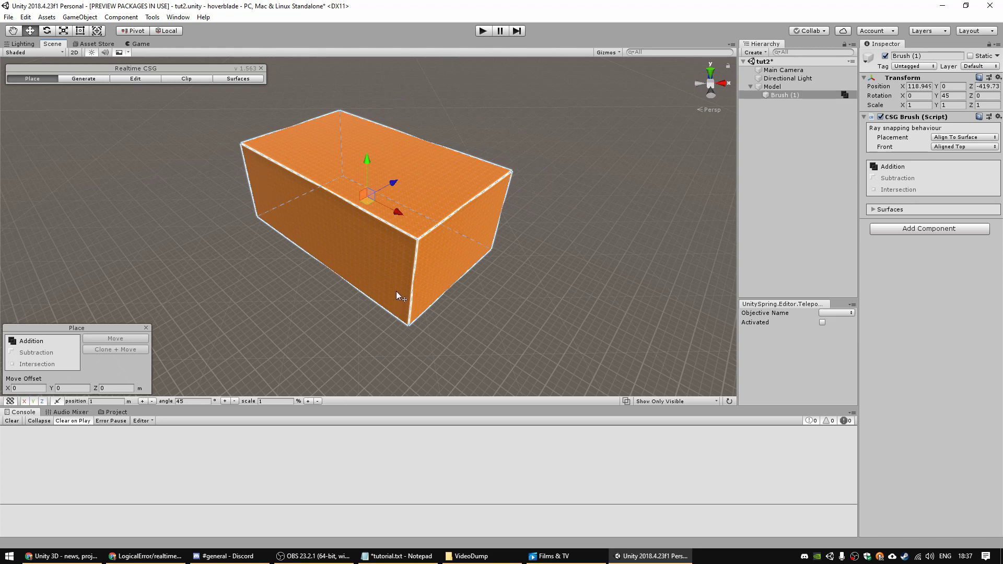
- Clone the rotated box along its local Z axis to about X 83.6, Z -455.1
{"action": "key", "text": "s"}
{"action": "key", "text": "a"}
{"action": "right_click_drag", "start_coordinate": [349, 320], "coordinate": [326, 320], "text": "shift"}
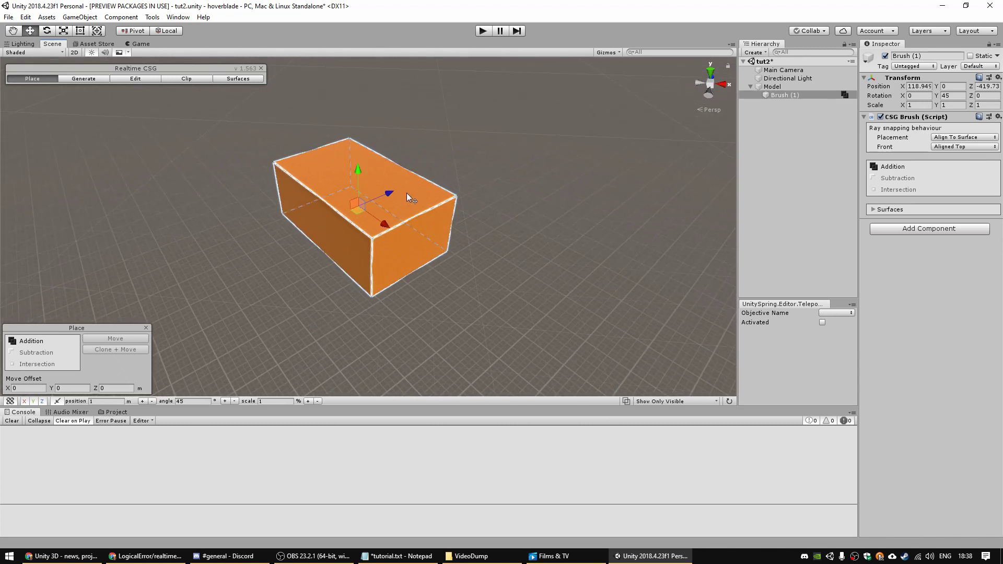
{"action": "left_click_drag", "start_coordinate": [393, 190], "coordinate": [233, 243], "text": "shift"}
{"action": "right_click_drag", "start_coordinate": [278, 246], "coordinate": [339, 286]}
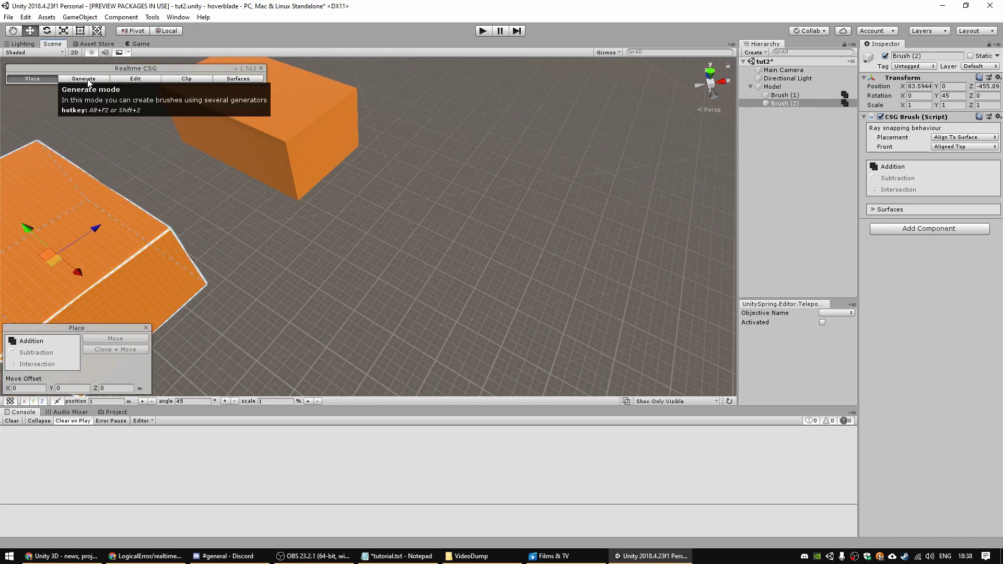
- Generate a separate box brush with a 29 by 36 m base and a height of 26 m, and deselect it
{"action": "right_click_drag", "start_coordinate": [325, 260], "coordinate": [397, 256]}
{"action": "key", "text": "b"}
{"action": "left_click_drag", "start_coordinate": [486, 185], "coordinate": [317, 294]}
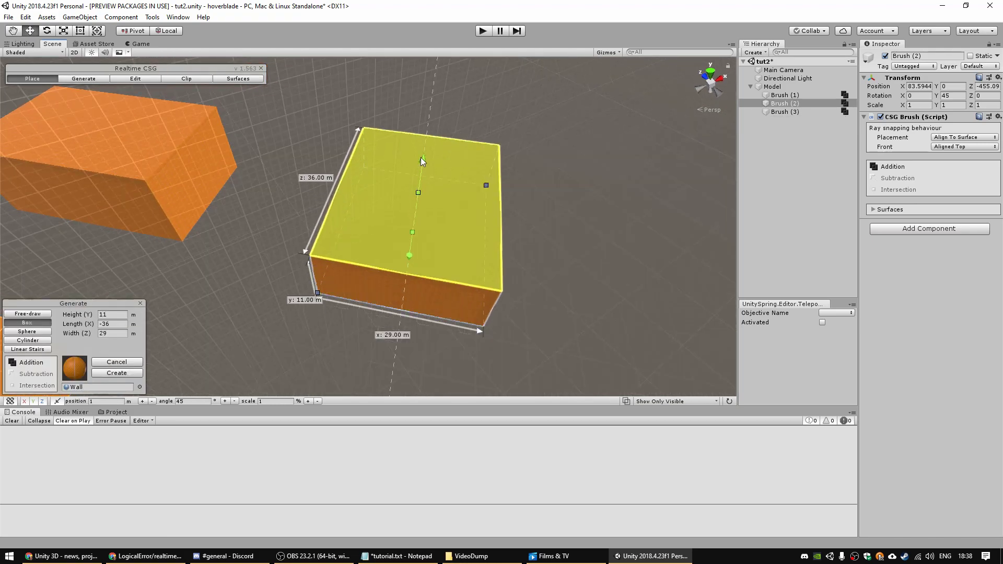
{"action": "left_click", "coordinate": [422, 80]}
{"action": "right_click_drag", "start_coordinate": [371, 200], "coordinate": [239, 240]}
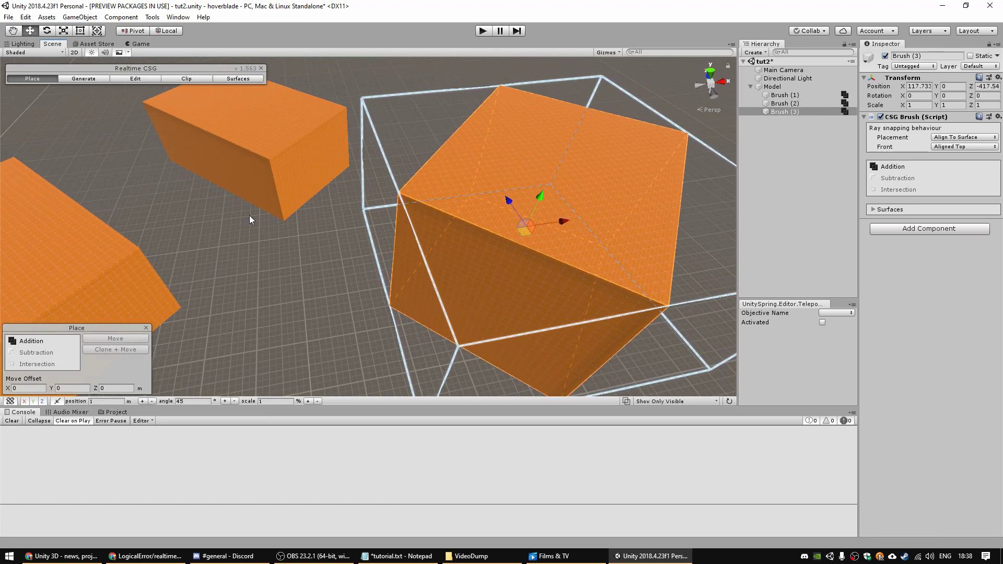
{"action": "left_click", "coordinate": [240, 241]}
- Generate another box brush extending from the side of the tall box
{"action": "mouse_move", "coordinate": [336, 253]}
{"action": "right_mouse_down"}
{"action": "mouse_move", "coordinate": [446, 228]}
{"action": "mouse_move", "coordinate": [403, 234]}
{"action": "mouse_move", "coordinate": [222, 161]}
{"action": "mouse_move", "coordinate": [277, 186]}
{"action": "right_mouse_up"}
{"action": "key", "text": "shift+w"}
{"action": "key", "text": "shift+d"}
{"action": "key", "text": "s"}
{"action": "key", "text": "shift"}
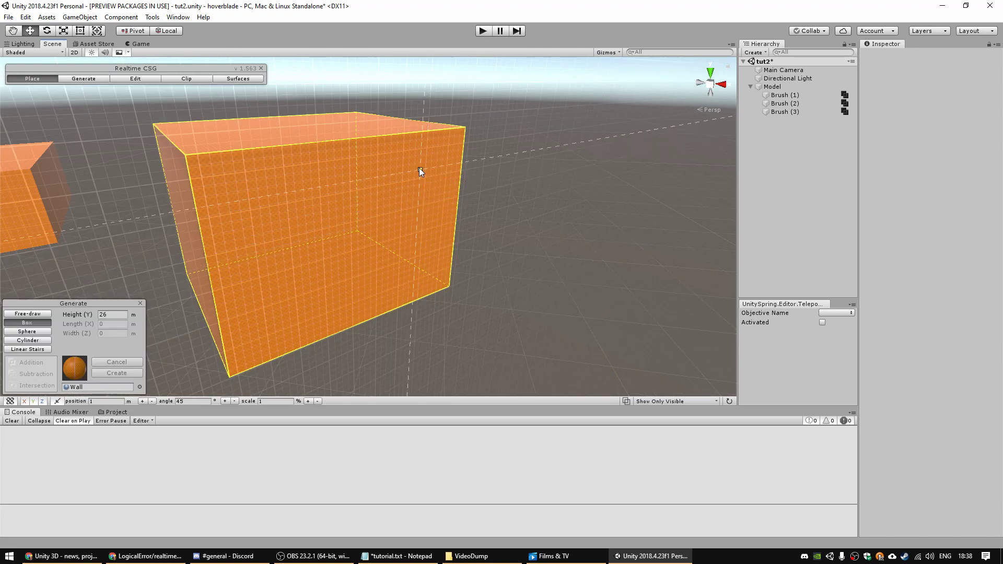
{"action": "left_click_drag", "start_coordinate": [420, 169], "coordinate": [263, 312]}
{"action": "key", "text": "s"}
{"action": "mouse_move", "coordinate": [296, 282]}
{"action": "right_mouse_down"}
{"action": "mouse_move", "coordinate": [332, 316]}
{"action": "mouse_move", "coordinate": [404, 228]}
{"action": "right_mouse_up"}
{"action": "key", "text": "a"}
{"action": "left_click_drag", "start_coordinate": [403, 208], "coordinate": [478, 252]}
{"action": "left_click", "coordinate": [478, 256]}
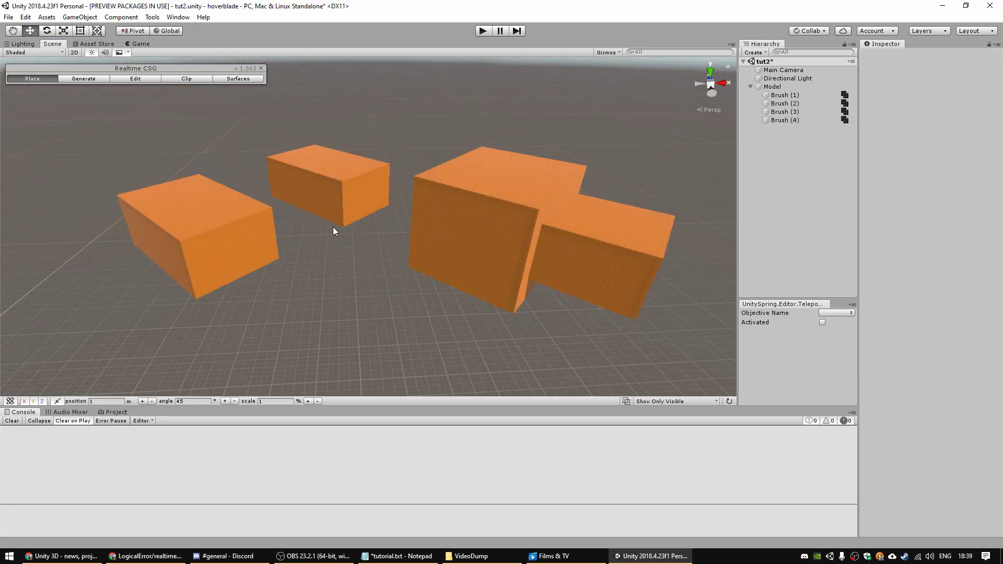
- Open the cloned box in Edit mode with local handles and pull one side surface slightly outward
{"action": "key", "text": "w"}
{"action": "right_click_drag", "start_coordinate": [333, 226], "coordinate": [274, 242]}
{"action": "key", "text": "a"}
{"action": "left_click", "coordinate": [275, 242]}
{"action": "left_click", "coordinate": [135, 79]}
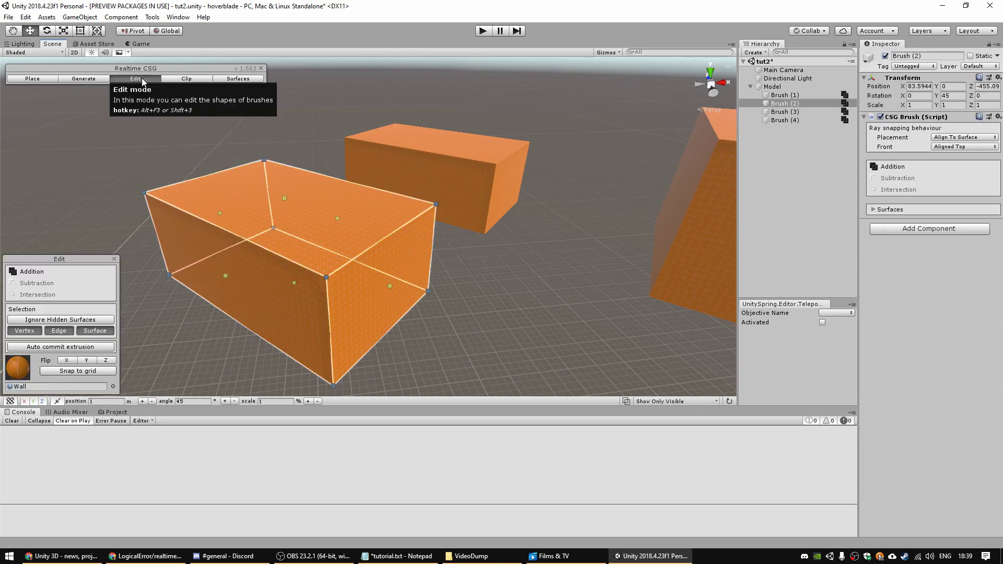
{"action": "right_click_drag", "start_coordinate": [264, 168], "coordinate": [554, 224]}
{"action": "key", "text": "a"}
{"action": "key", "text": "w"}
{"action": "scroll", "coordinate": [393, 178], "scroll_direction": "down", "scroll_amount": 10}
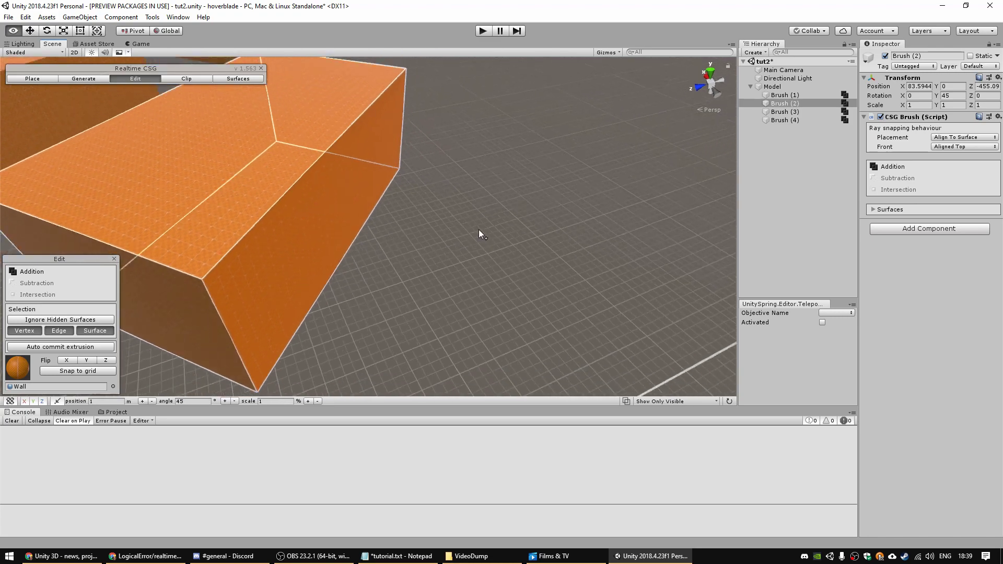
{"action": "left_click", "coordinate": [174, 33]}
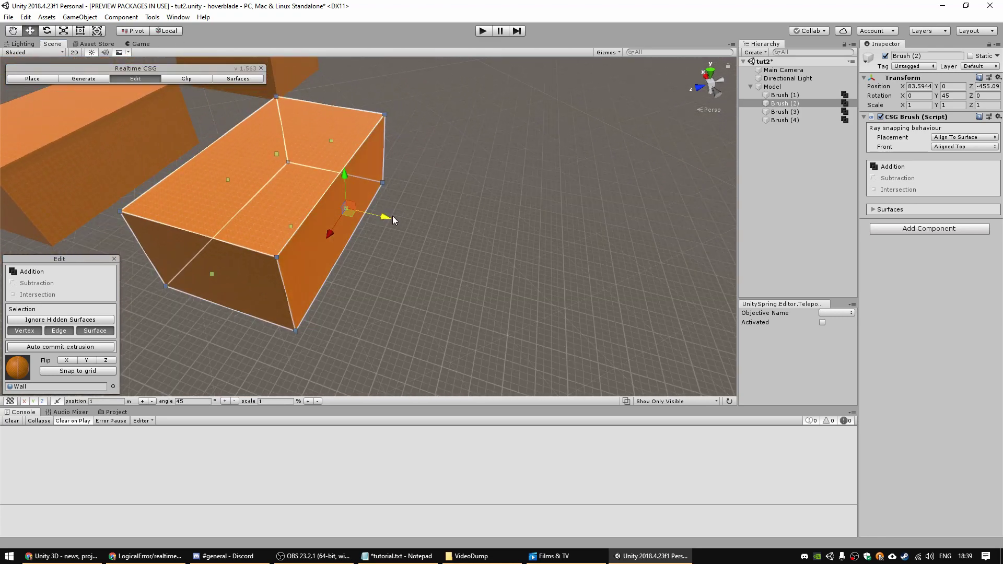
{"action": "mouse_move", "coordinate": [393, 216]}
{"action": "left_mouse_down"}
{"action": "mouse_move", "coordinate": [509, 250]}
{"action": "mouse_move", "coordinate": [399, 220]}
{"action": "left_mouse_up"}
- Move the top edge of that side outward and shift the top vertex on the opposite side
{"action": "left_click", "coordinate": [325, 203]}
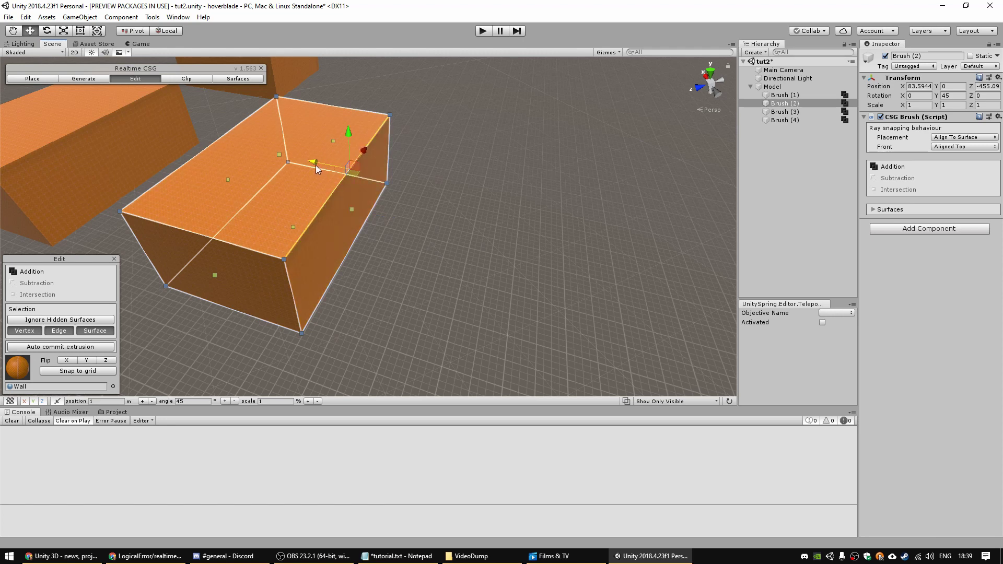
{"action": "left_click_drag", "start_coordinate": [316, 165], "coordinate": [333, 177]}
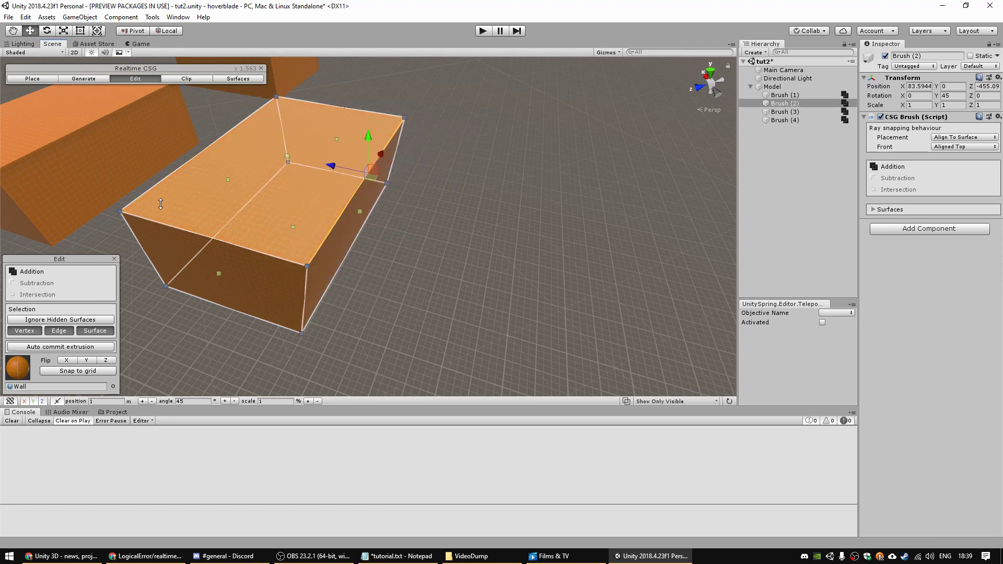
{"action": "left_click", "coordinate": [120, 211]}
{"action": "mouse_move", "coordinate": [102, 183]}
{"action": "left_mouse_down"}
{"action": "mouse_move", "coordinate": [102, 127]}
{"action": "mouse_move", "coordinate": [112, 180]}
{"action": "left_mouse_up"}
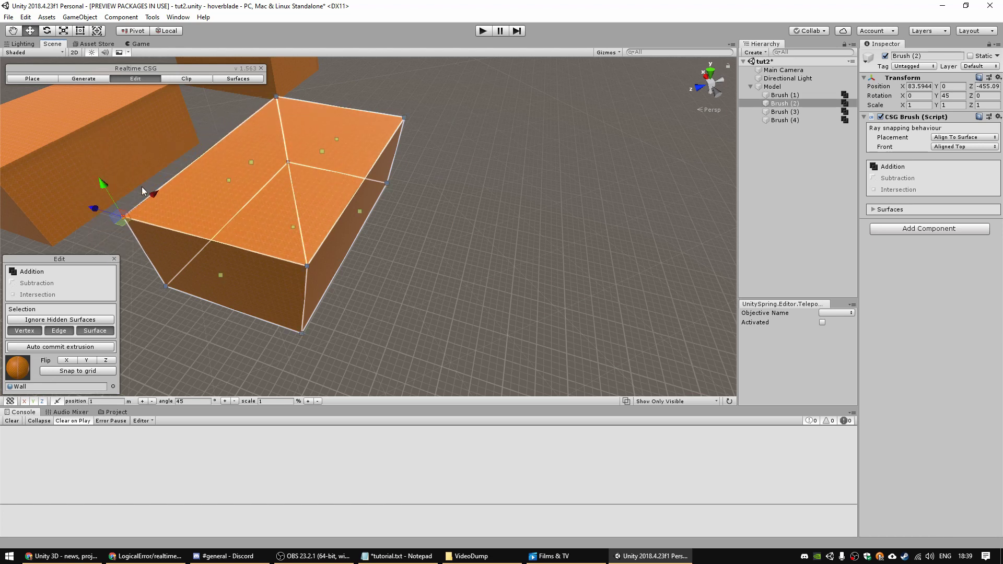
- Rotate the pulled-out top edge about the Y axis to twist the brush, and return to Place mode
{"action": "left_click", "coordinate": [369, 174]}
{"action": "left_click", "coordinate": [47, 30]}
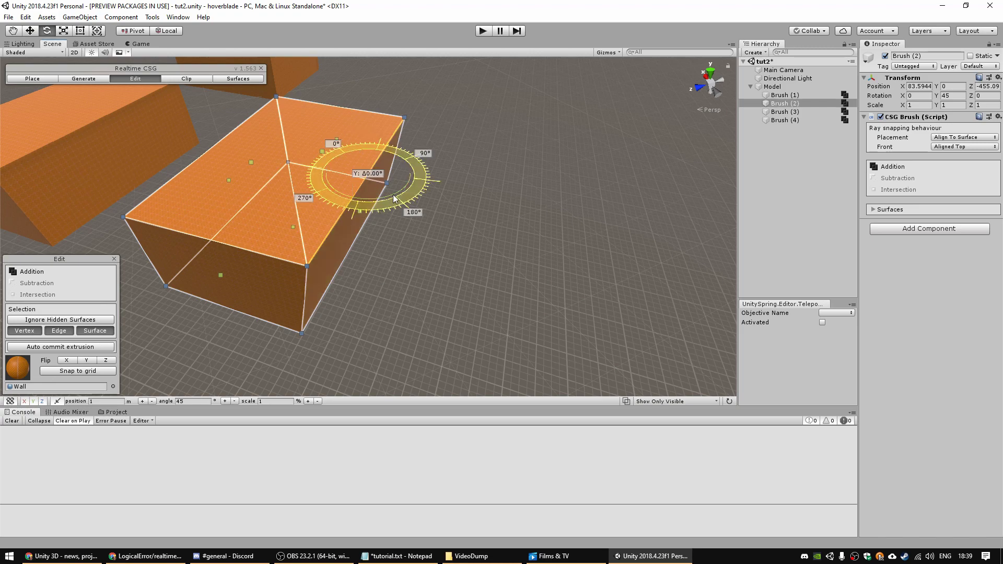
{"action": "left_click_drag", "start_coordinate": [393, 199], "coordinate": [349, 204]}
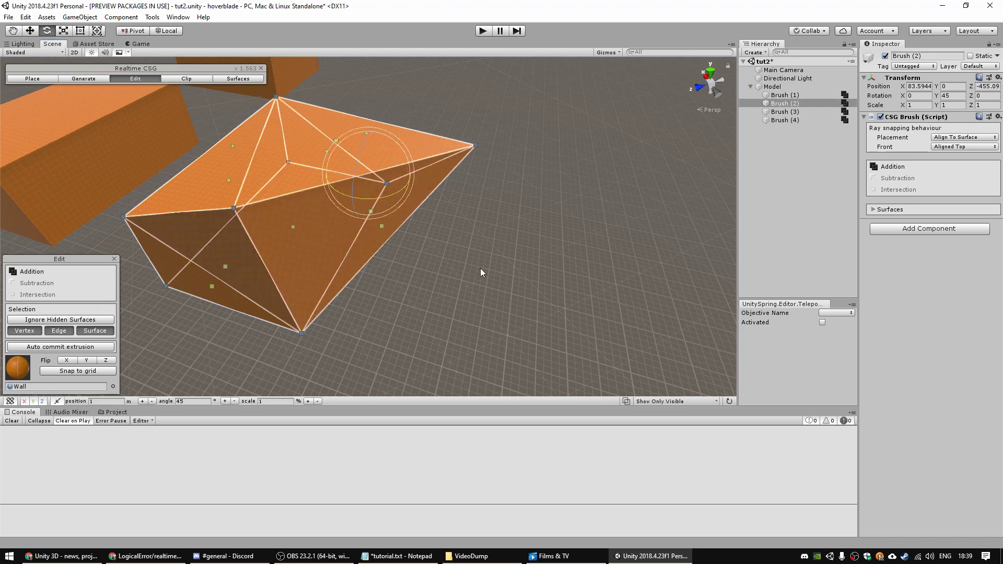
{"action": "left_click", "coordinate": [46, 78]}
- Define a clipping plane in Clip mode across the middle of the twisted brush
{"action": "left_click_drag", "start_coordinate": [509, 277], "coordinate": [444, 268], "text": "alt"}
{"action": "left_click_drag", "start_coordinate": [510, 278], "coordinate": [590, 293], "text": "alt"}
{"action": "scroll", "coordinate": [359, 180], "scroll_direction": "down", "scroll_amount": 3}
{"action": "left_click", "coordinate": [184, 78]}
{"action": "mouse_move", "coordinate": [366, 172]}
{"action": "right_mouse_down"}
{"action": "mouse_move", "coordinate": [491, 216]}
{"action": "mouse_move", "coordinate": [327, 141]}
{"action": "right_mouse_up"}
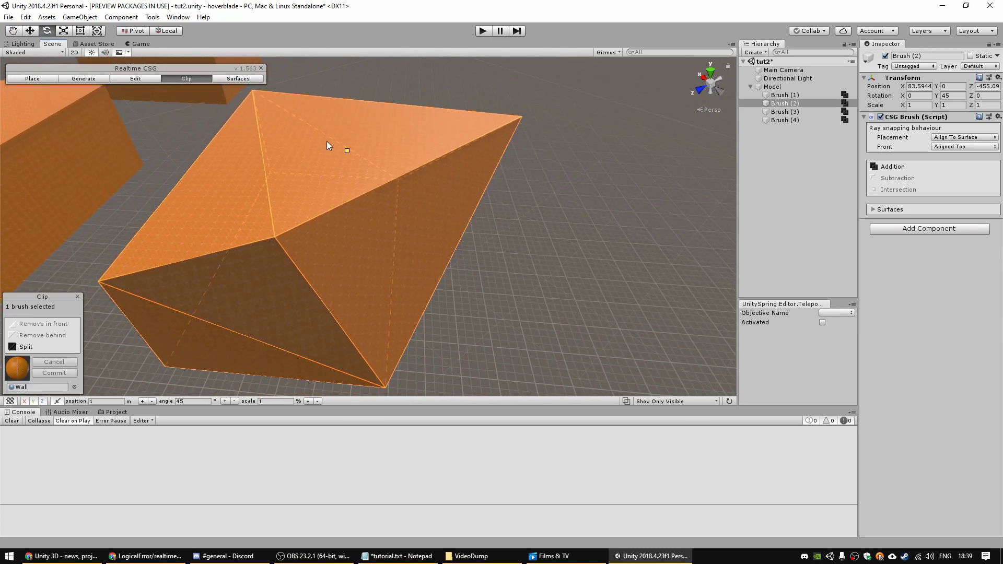
{"action": "left_click", "coordinate": [225, 123]}
{"action": "left_click", "coordinate": [387, 259]}
{"action": "right_click_drag", "start_coordinate": [425, 252], "coordinate": [301, 262]}
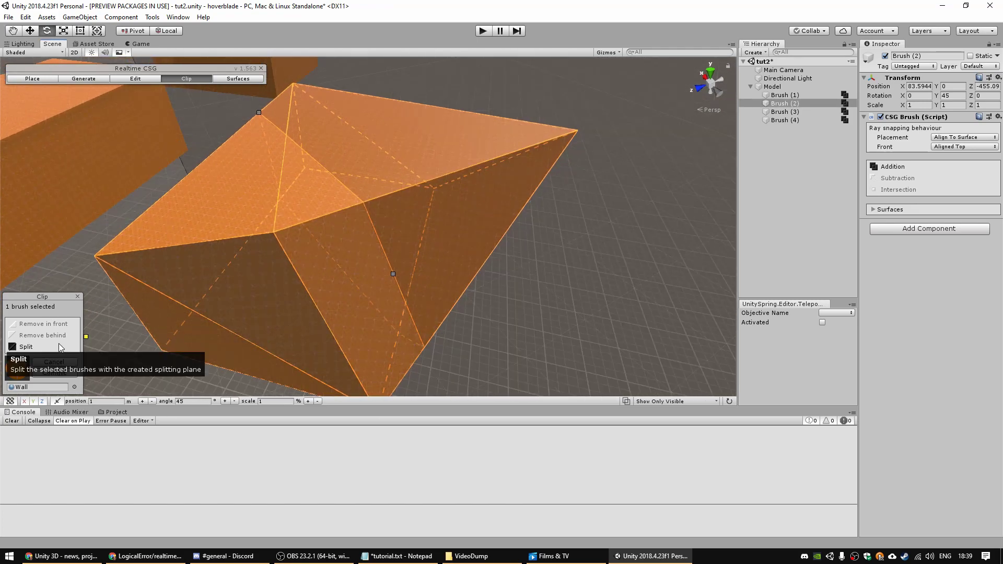
- Preview the Remove behind and Remove in front options, and commit the clip as Split
{"action": "left_click", "coordinate": [43, 337]}
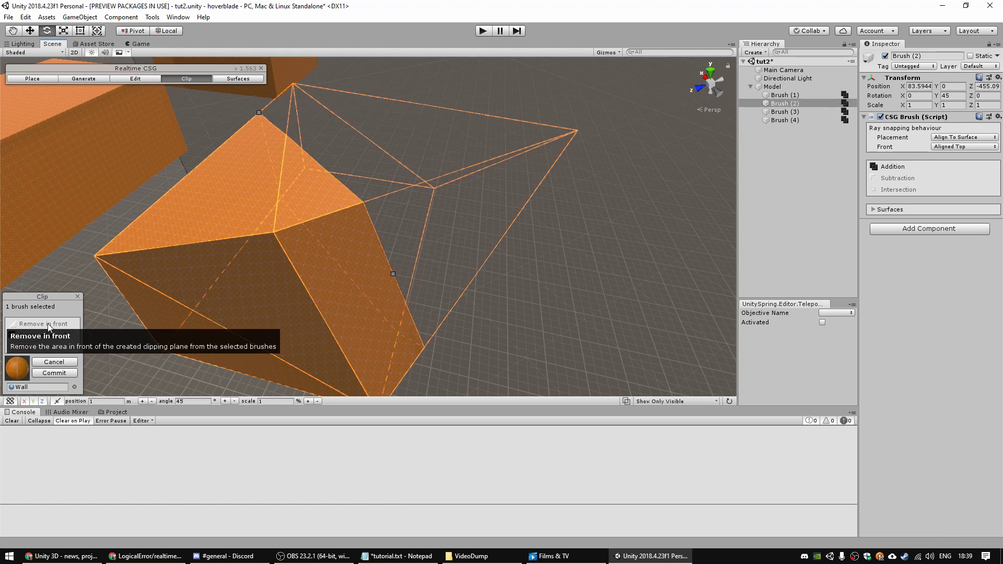
{"action": "left_click", "coordinate": [49, 325]}
{"action": "left_click", "coordinate": [48, 335]}
{"action": "left_click", "coordinate": [40, 347]}
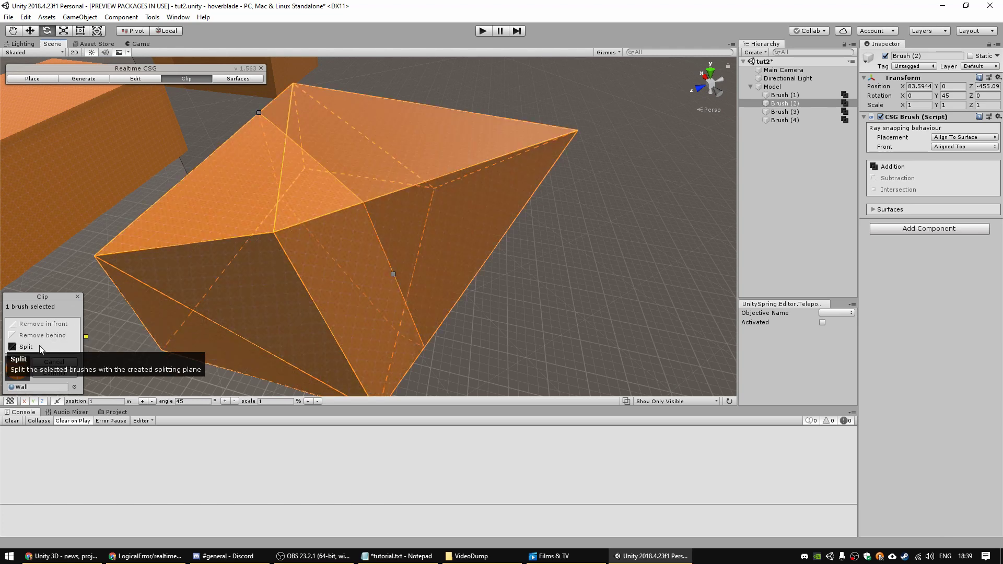
{"action": "key", "text": "Return"}
- Deselect both split pieces in Place mode and select only the one with the pointed corner
{"action": "left_click", "coordinate": [36, 79]}
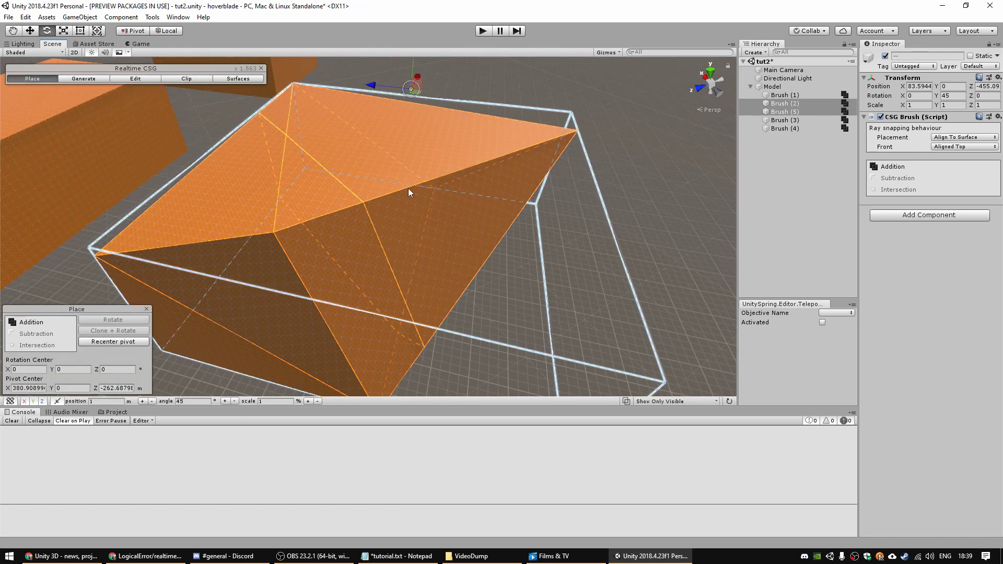
{"action": "left_click", "coordinate": [666, 292]}
{"action": "left_click", "coordinate": [422, 216]}
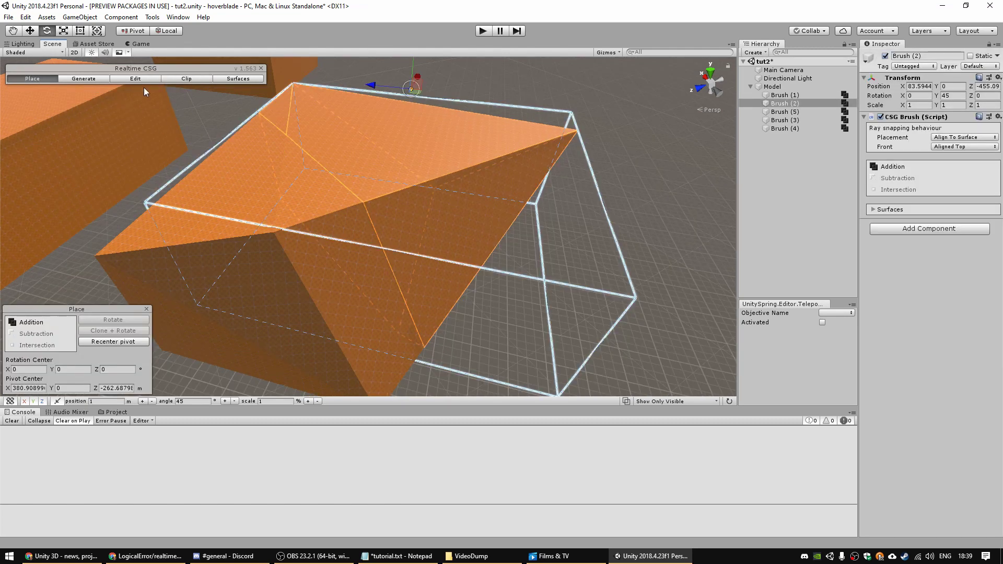
- Move the selected split piece well away from the other half and deselect it
{"action": "left_click", "coordinate": [33, 30]}
{"action": "left_click_drag", "start_coordinate": [360, 202], "coordinate": [569, 272]}
{"action": "left_click", "coordinate": [399, 178]}
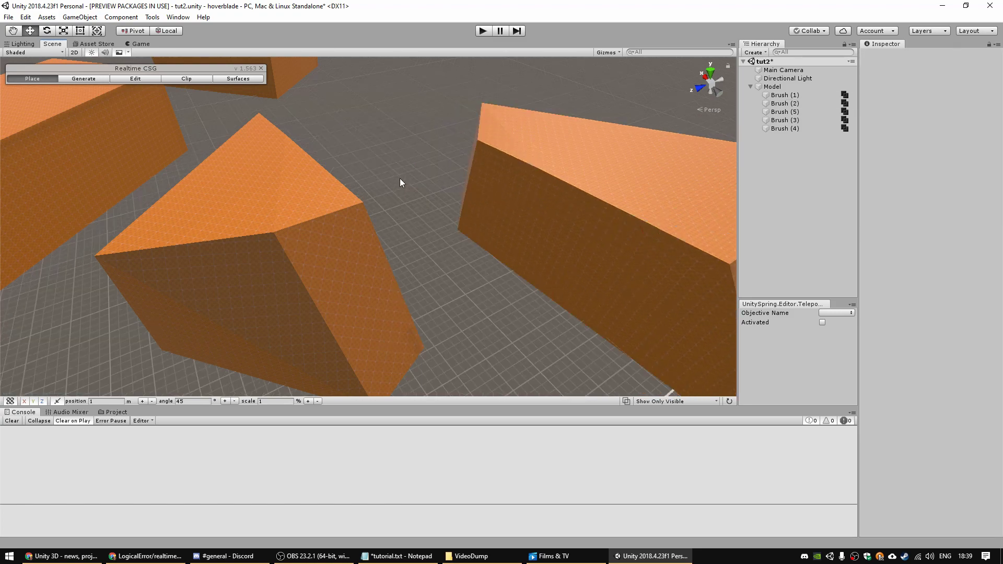
- Select the remaining split piece, Brush (5), and reshape it in Edit mode by pulling one of its edges
{"action": "left_click", "coordinate": [285, 216]}
{"action": "left_click", "coordinate": [135, 78]}
{"action": "mouse_move", "coordinate": [352, 225]}
{"action": "right_mouse_down"}
{"action": "mouse_move", "coordinate": [301, 235]}
{"action": "mouse_move", "coordinate": [396, 221]}
{"action": "right_mouse_up"}
{"action": "key", "text": "w"}
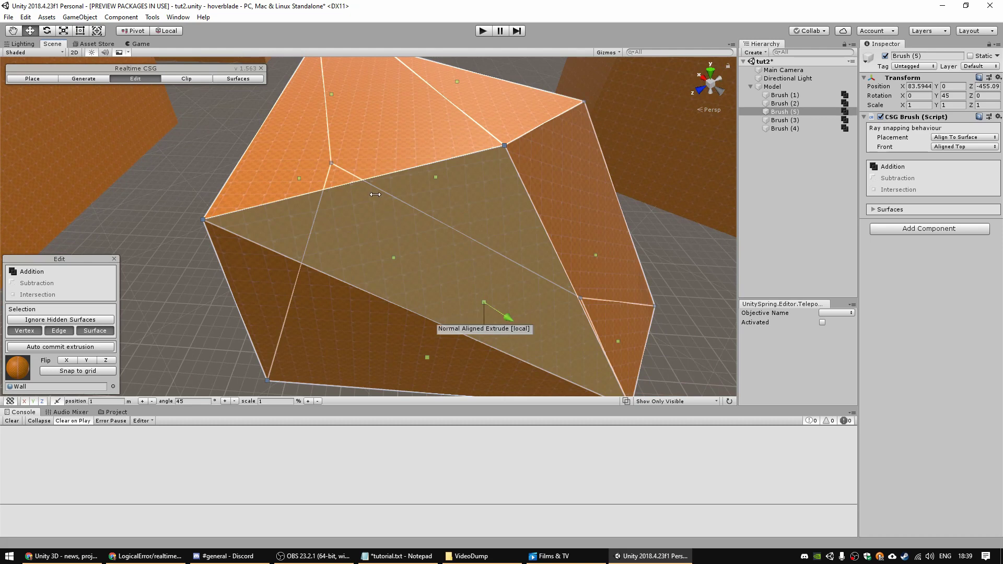
{"action": "left_click_drag", "start_coordinate": [373, 191], "coordinate": [390, 244]}
{"action": "mouse_move", "coordinate": [362, 248]}
{"action": "right_mouse_down"}
{"action": "mouse_move", "coordinate": [402, 256]}
{"action": "mouse_move", "coordinate": [527, 193]}
{"action": "right_mouse_up"}
{"action": "key", "text": "a"}
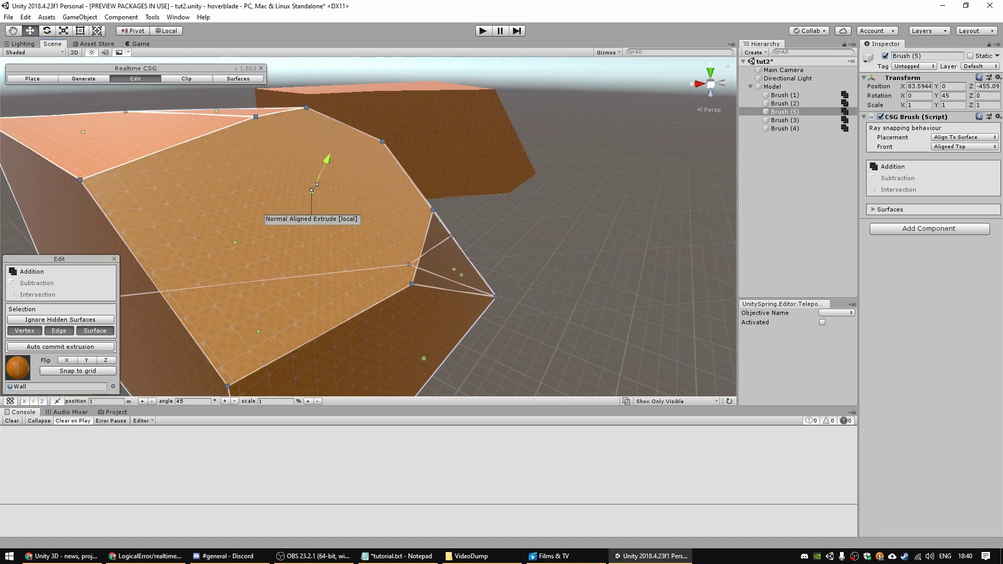
- Extrude the large slanted face of the reshaped piece along its normal into a new brush
{"action": "mouse_move", "coordinate": [315, 192]}
{"action": "left_mouse_down"}
{"action": "mouse_move", "coordinate": [348, 146]}
{"action": "mouse_move", "coordinate": [411, 98]}
{"action": "left_mouse_up"}
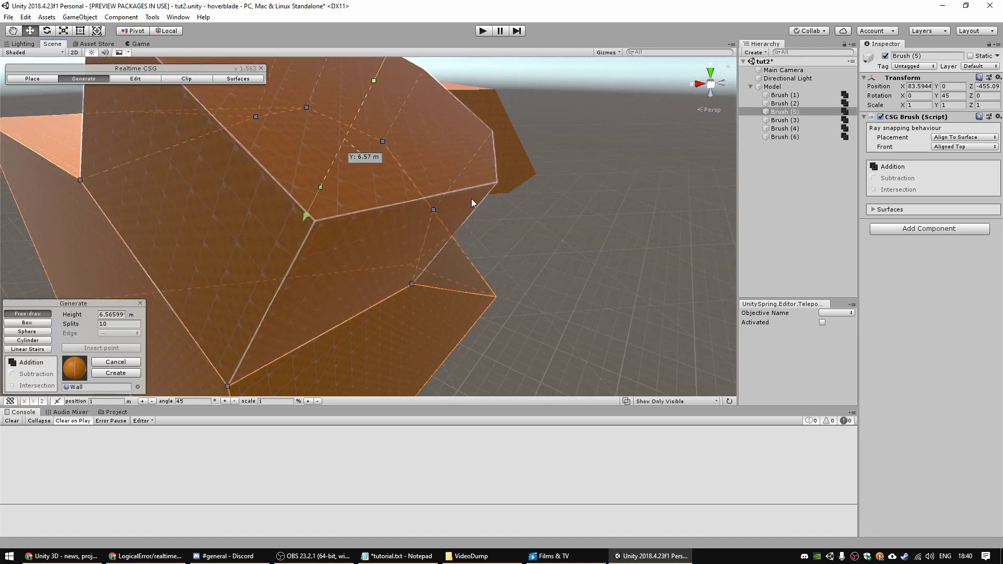
{"action": "left_click", "coordinate": [559, 218]}
{"action": "mouse_move", "coordinate": [553, 231]}
{"action": "left_mouse_down", "text": "alt"}
{"action": "mouse_move", "coordinate": [426, 237]}
{"action": "mouse_move", "coordinate": [284, 214]}
{"action": "left_mouse_up", "text": "alt"}
{"action": "scroll", "coordinate": [256, 211], "scroll_direction": "down", "scroll_amount": 5}
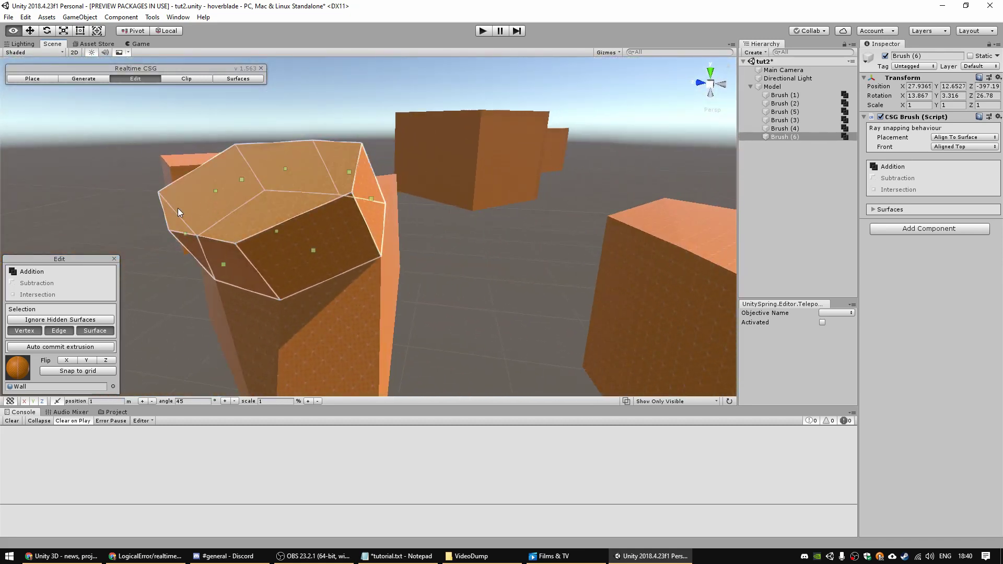
- Select only the extruded brush in Place mode and move it away from the piece it grew from
{"action": "right_click_drag", "start_coordinate": [176, 208], "coordinate": [155, 204]}
{"action": "left_click", "coordinate": [32, 79]}
{"action": "left_click", "coordinate": [191, 214]}
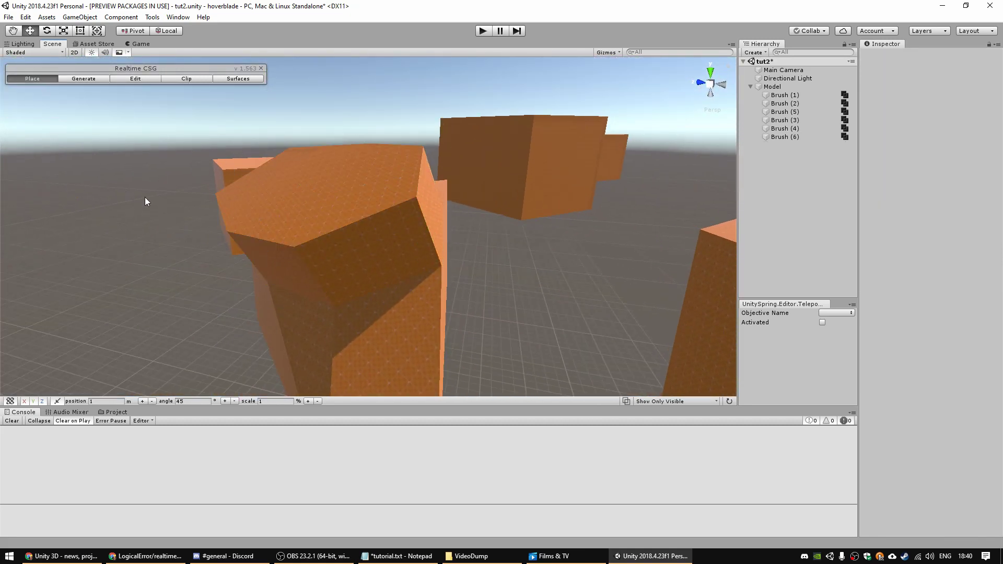
{"action": "left_click", "coordinate": [364, 254]}
{"action": "mouse_move", "coordinate": [287, 214]}
{"action": "left_mouse_down"}
{"action": "mouse_move", "coordinate": [214, 218]}
{"action": "mouse_move", "coordinate": [31, 261]}
{"action": "left_mouse_up"}
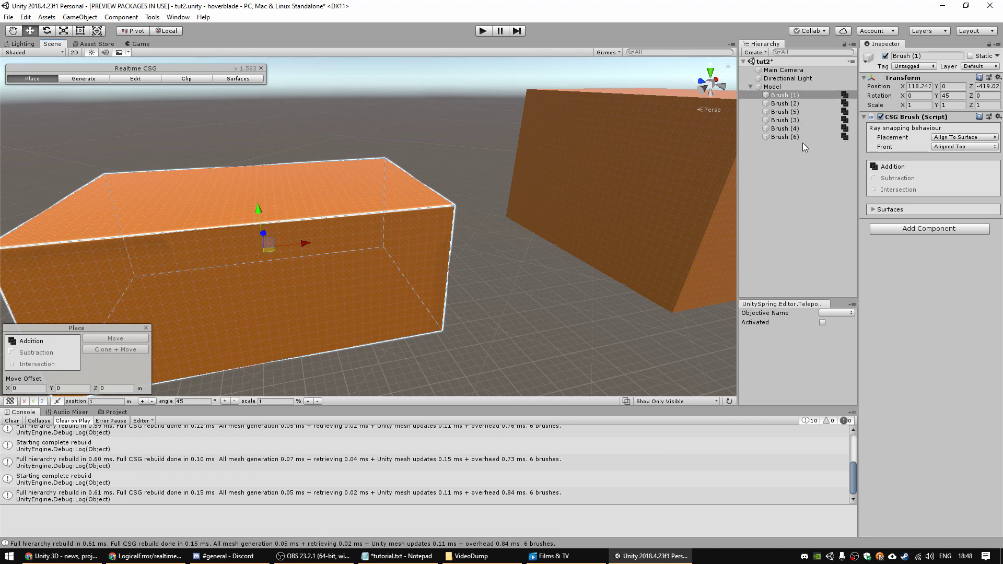
- Select Brush (6) from the hierarchy and set its operation to Subtraction
{"action": "left_click", "coordinate": [788, 138]}
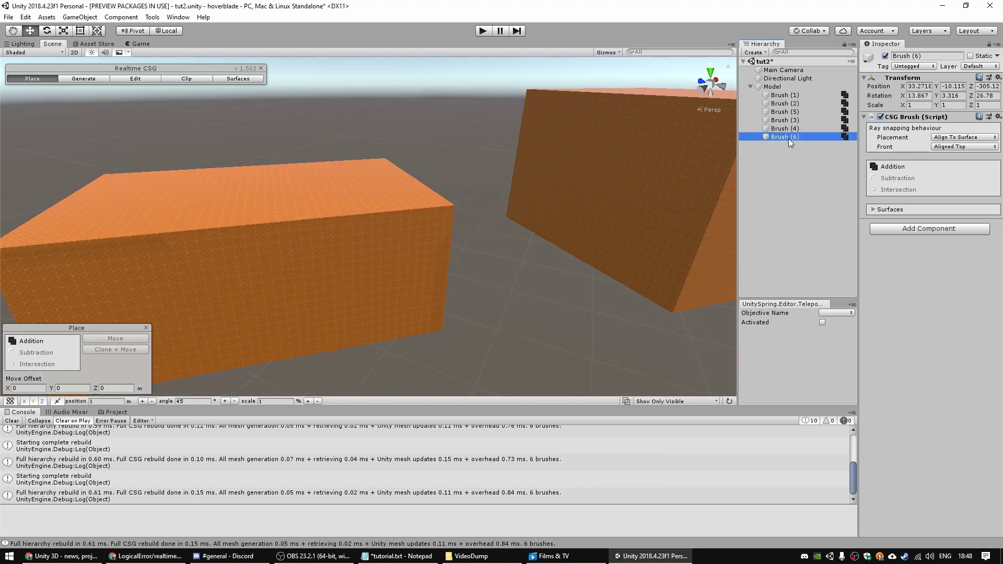
{"action": "key", "text": "f"}
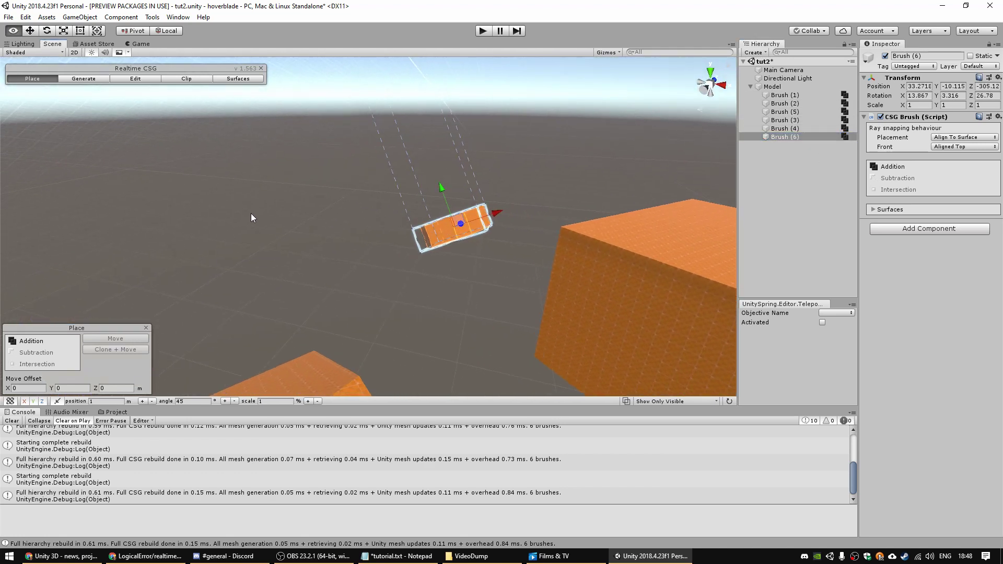
{"action": "left_click", "coordinate": [889, 178]}
{"action": "left_click_drag", "start_coordinate": [547, 259], "coordinate": [863, 260], "text": "alt"}
{"action": "right_click_drag", "start_coordinate": [660, 252], "coordinate": [644, 261]}
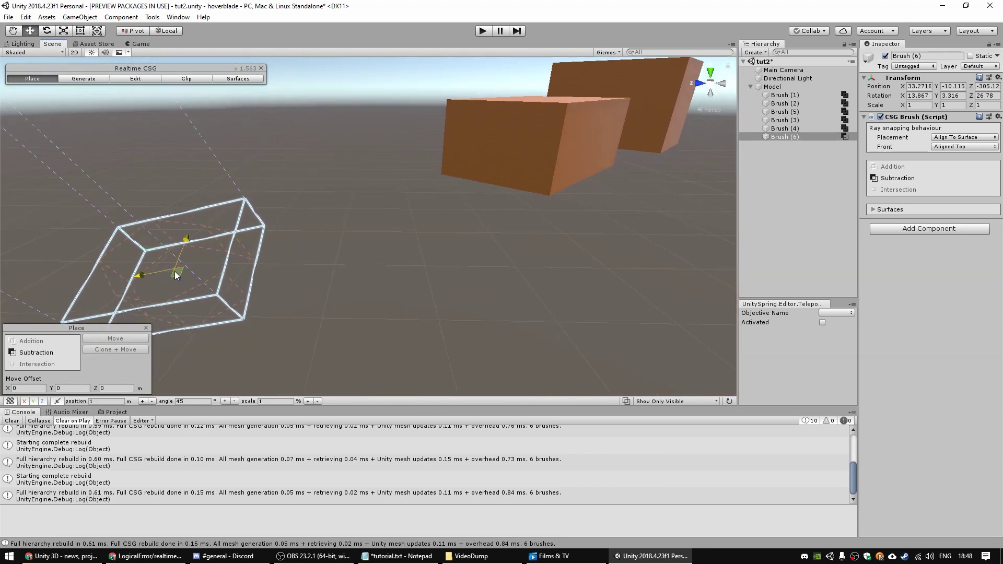
- Move the subtractive brush over to the large box so that it overlaps and cuts its corner
{"action": "mouse_move", "coordinate": [175, 271]}
{"action": "left_mouse_down"}
{"action": "mouse_move", "coordinate": [417, 251]}
{"action": "mouse_move", "coordinate": [462, 201]}
{"action": "mouse_move", "coordinate": [484, 147]}
{"action": "left_mouse_up"}
{"action": "mouse_move", "coordinate": [484, 144]}
{"action": "right_mouse_down"}
{"action": "mouse_move", "coordinate": [477, 102]}
{"action": "mouse_move", "coordinate": [447, 87]}
{"action": "mouse_move", "coordinate": [440, 147]}
{"action": "right_mouse_up"}
{"action": "key", "text": "shift+w"}
{"action": "key", "text": "d"}
{"action": "key", "text": "s"}
{"action": "mouse_move", "coordinate": [314, 190]}
{"action": "left_mouse_down"}
{"action": "mouse_move", "coordinate": [375, 174]}
{"action": "mouse_move", "coordinate": [443, 130]}
{"action": "mouse_move", "coordinate": [444, 171]}
{"action": "mouse_move", "coordinate": [466, 206]}
{"action": "left_mouse_up"}
{"action": "key", "text": "f"}
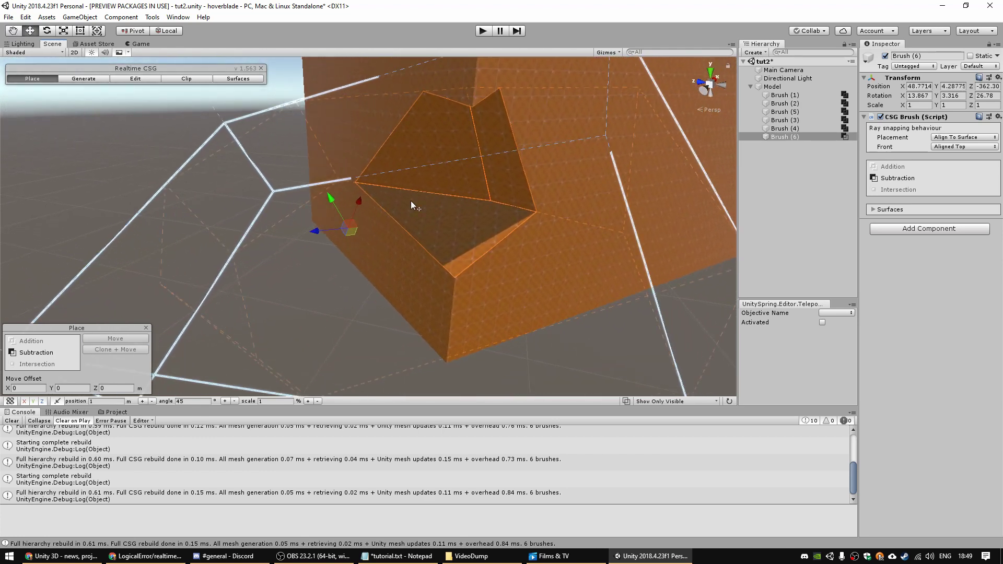
- Shift the subtractive brush deeper into the box corner to enlarge the cut
{"action": "left_click_drag", "start_coordinate": [349, 235], "coordinate": [421, 189]}
{"action": "right_click_drag", "start_coordinate": [426, 240], "coordinate": [427, 229]}
{"action": "key", "text": "d"}
{"action": "mouse_move", "coordinate": [427, 230]}
{"action": "left_mouse_down", "text": "alt"}
{"action": "mouse_move", "coordinate": [406, 232]}
{"action": "mouse_move", "coordinate": [412, 193]}
{"action": "mouse_move", "coordinate": [442, 216]}
{"action": "left_mouse_up", "text": "alt"}
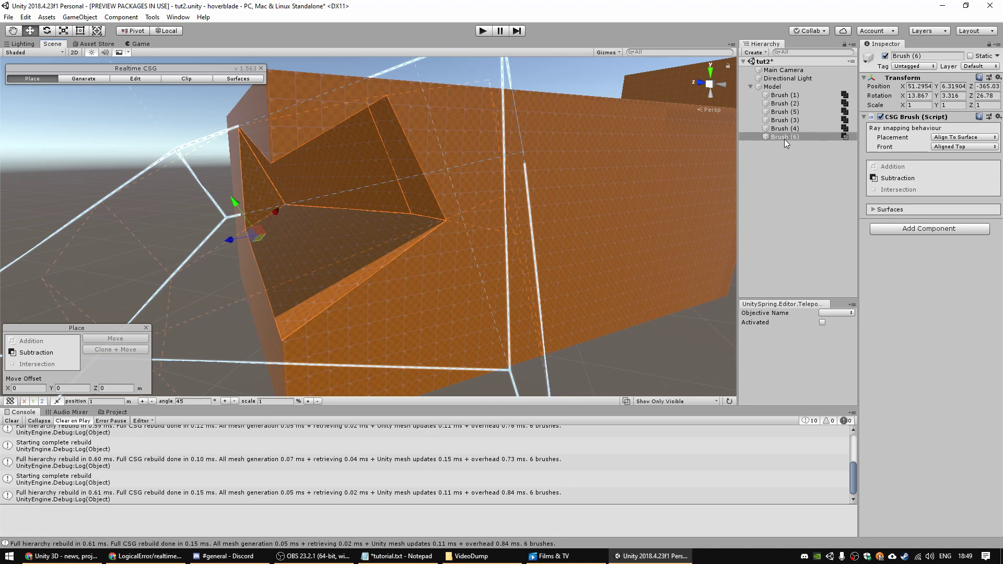
- Reorder Brush (6) to be the first brush under Model, above Brush (1)
{"action": "left_click_drag", "start_coordinate": [786, 138], "coordinate": [808, 92]}
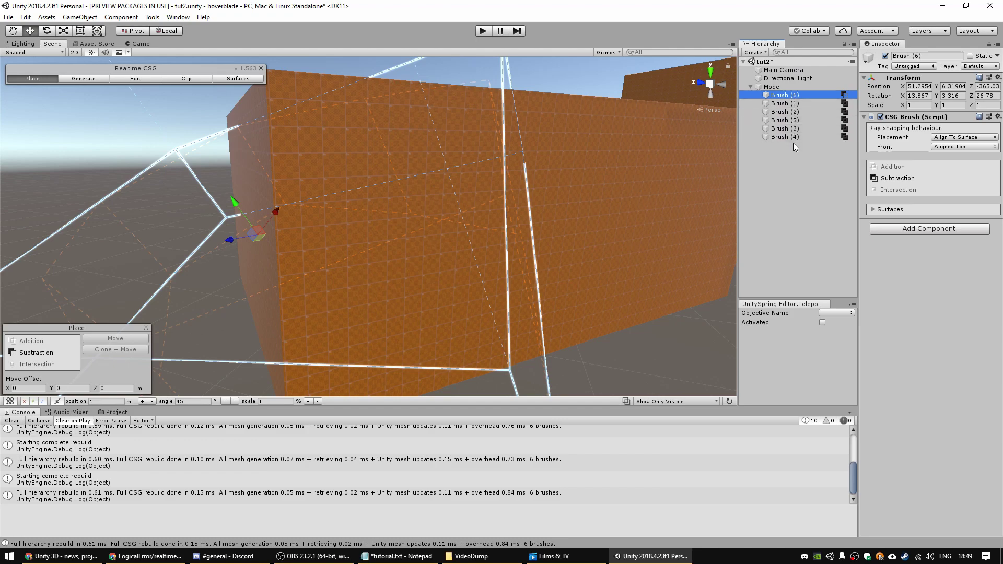
{"action": "right_click_drag", "start_coordinate": [589, 192], "coordinate": [570, 182]}
{"action": "mouse_move", "coordinate": [627, 156]}
{"action": "right_mouse_down"}
{"action": "mouse_move", "coordinate": [556, 126]}
{"action": "mouse_move", "coordinate": [535, 188]}
{"action": "mouse_move", "coordinate": [492, 203]}
{"action": "mouse_move", "coordinate": [374, 190]}
{"action": "mouse_move", "coordinate": [520, 166]}
{"action": "mouse_move", "coordinate": [493, 171]}
{"action": "mouse_move", "coordinate": [506, 174]}
{"action": "right_mouse_up"}
- Set the slanted Brush (4) to Intersection and rebuild the CSG hierarchy
{"action": "left_click", "coordinate": [553, 232]}
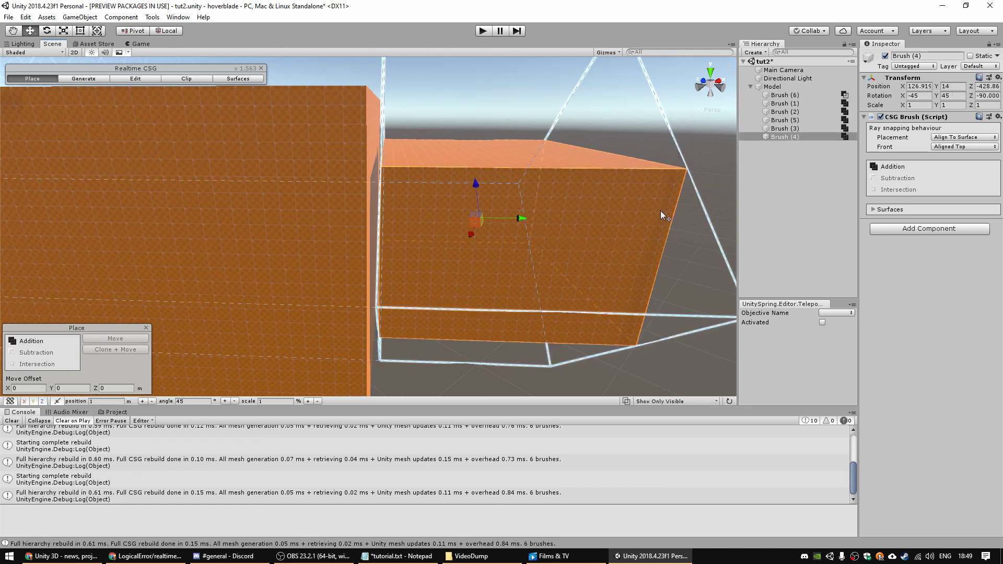
{"action": "left_click", "coordinate": [898, 191]}
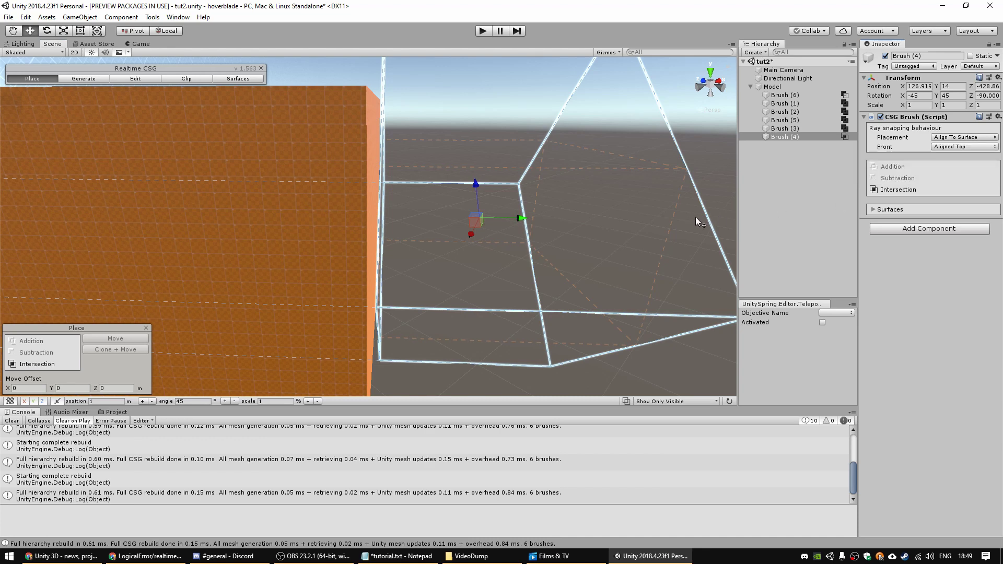
{"action": "right_click_drag", "start_coordinate": [686, 229], "coordinate": [605, 242]}
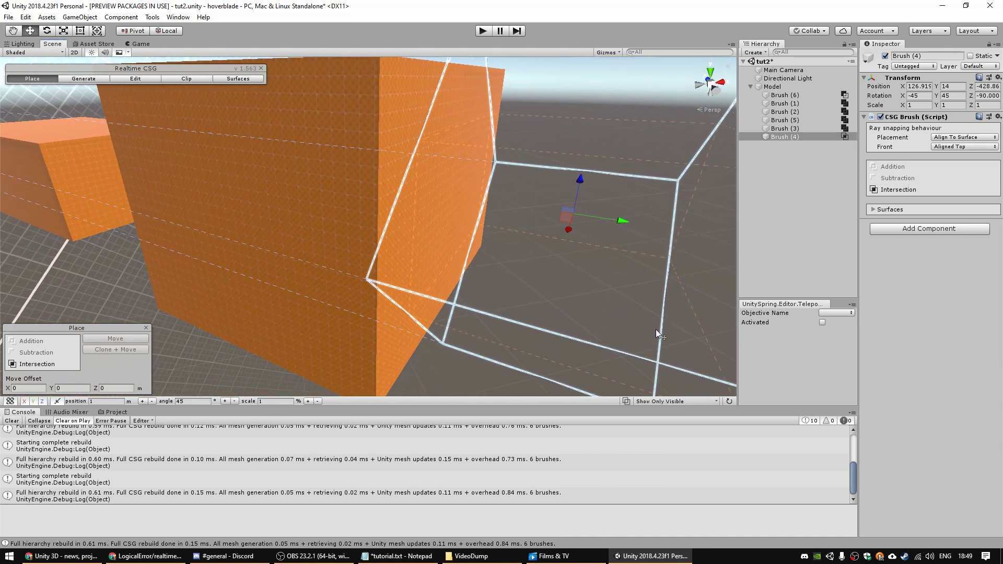
{"action": "left_click", "coordinate": [729, 401]}
{"action": "mouse_move", "coordinate": [518, 296]}
{"action": "right_mouse_down"}
{"action": "mouse_move", "coordinate": [525, 290]}
{"action": "mouse_move", "coordinate": [222, 270]}
{"action": "mouse_move", "coordinate": [383, 309]}
{"action": "mouse_move", "coordinate": [513, 285]}
{"action": "right_mouse_up"}
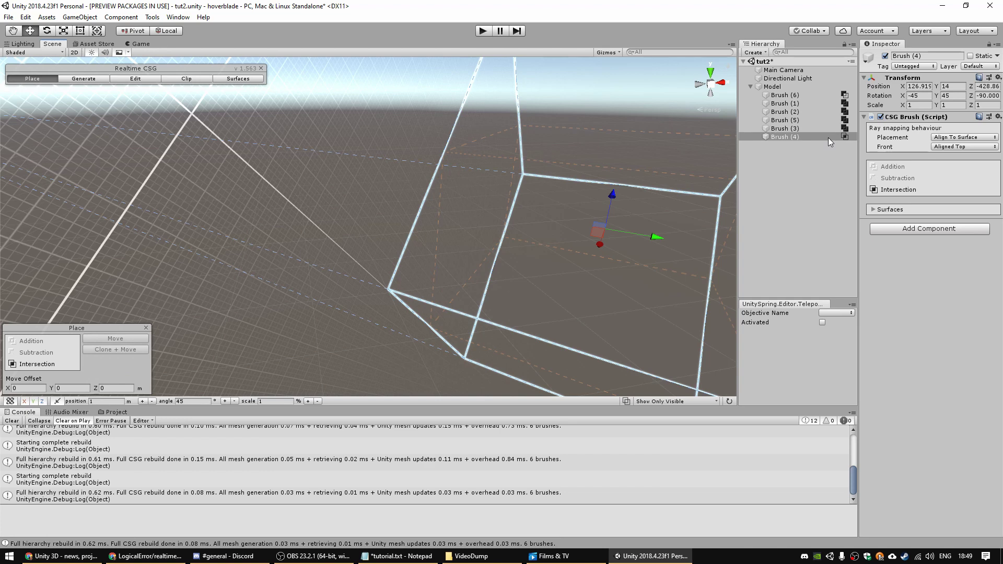
- Move the intersection brush, Brush (4), about 3 m along its local Y axis
{"action": "left_click", "coordinate": [797, 137]}
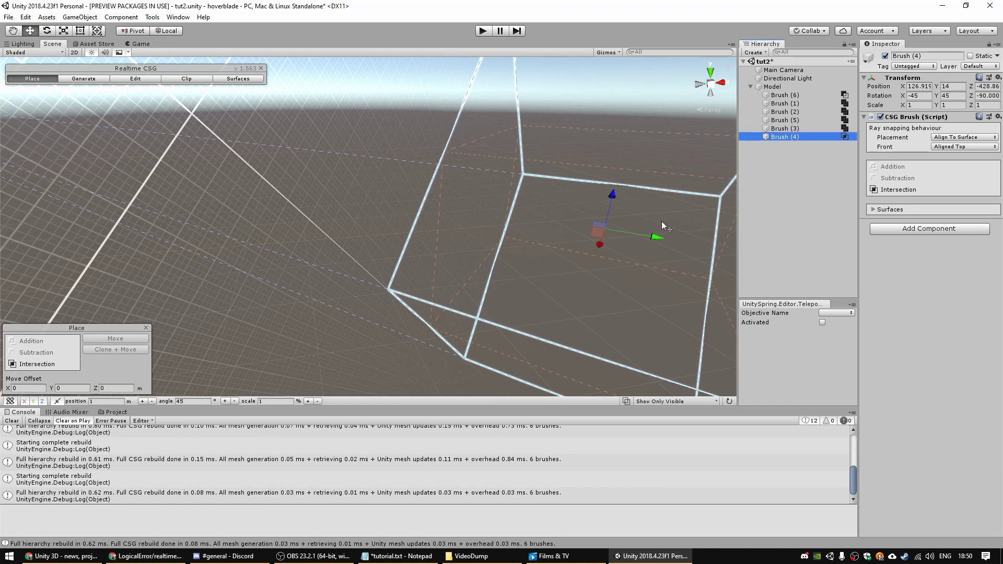
{"action": "right_click_drag", "start_coordinate": [641, 247], "coordinate": [666, 248]}
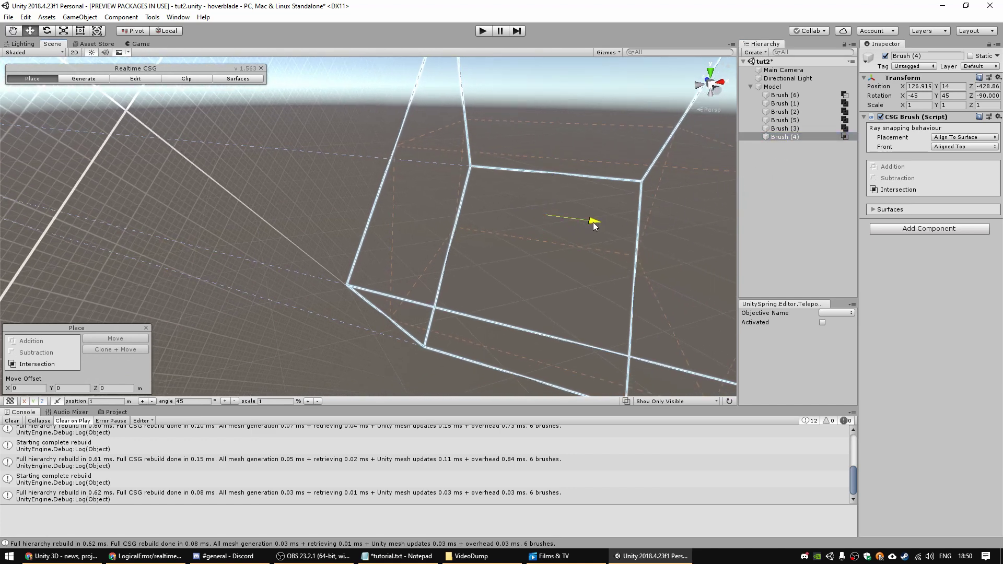
{"action": "mouse_move", "coordinate": [592, 222]}
{"action": "left_mouse_down"}
{"action": "mouse_move", "coordinate": [337, 181]}
{"action": "mouse_move", "coordinate": [45, 108]}
{"action": "mouse_move", "coordinate": [630, 271]}
{"action": "left_mouse_up"}
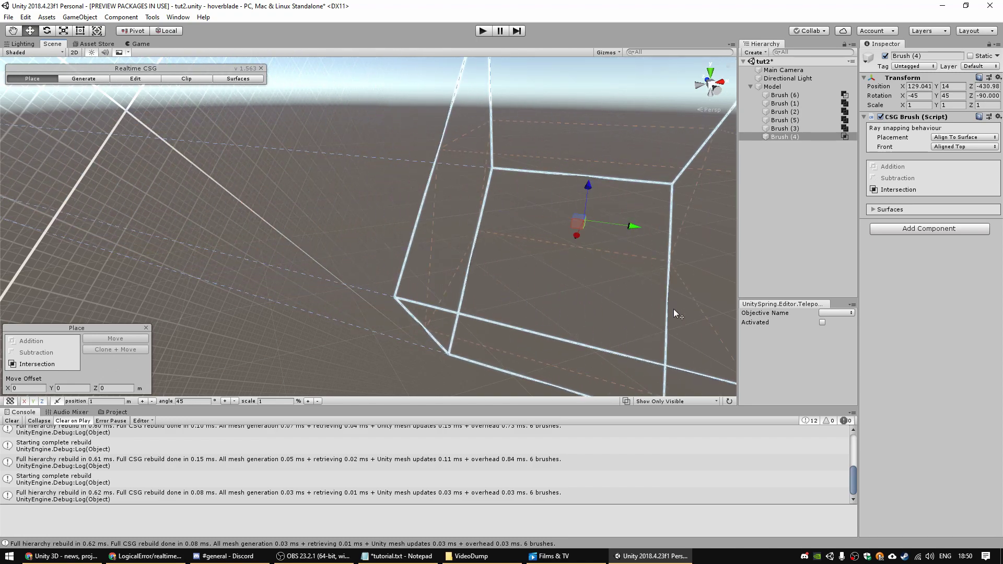
{"action": "mouse_move", "coordinate": [673, 308]}
{"action": "left_mouse_down", "text": "alt"}
{"action": "mouse_move", "coordinate": [521, 290]}
{"action": "mouse_move", "coordinate": [632, 316]}
{"action": "mouse_move", "coordinate": [678, 309]}
{"action": "left_mouse_up", "text": "alt"}
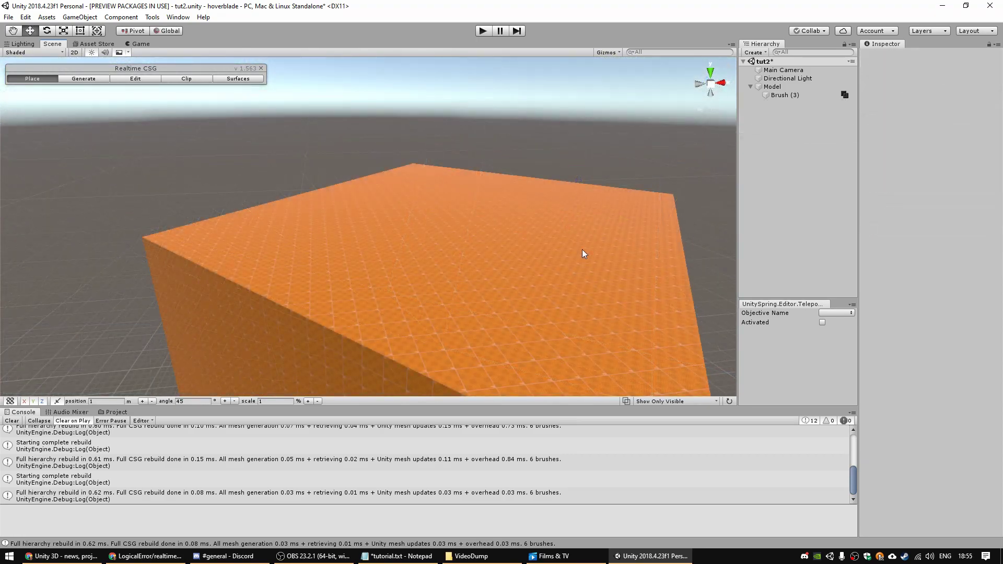
- Draw a tall box brush on the top surface of the large orange brush
{"action": "key", "text": "w"}
{"action": "mouse_move", "coordinate": [582, 250]}
{"action": "right_mouse_down"}
{"action": "mouse_move", "coordinate": [575, 243]}
{"action": "mouse_move", "coordinate": [576, 251]}
{"action": "right_mouse_up"}
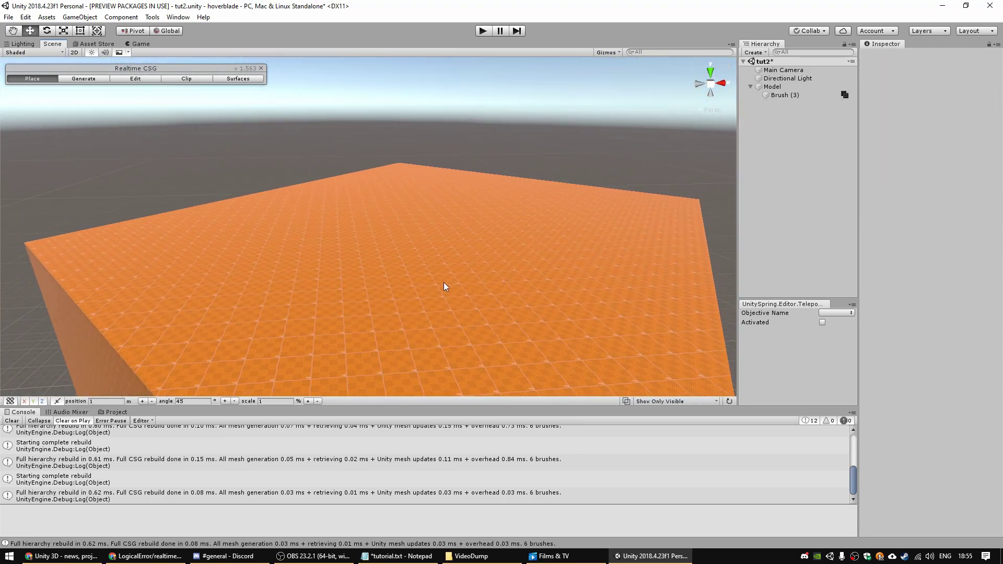
{"action": "left_click_drag", "start_coordinate": [354, 226], "coordinate": [203, 328], "text": "shift"}
{"action": "left_click_drag", "start_coordinate": [301, 216], "coordinate": [298, 183]}
{"action": "left_click", "coordinate": [293, 103]}
- Draw a second box brush with a 4 m by 9 m base beside the first box
{"action": "left_click_drag", "start_coordinate": [468, 215], "coordinate": [296, 272], "text": "alt"}
{"action": "key", "text": "shift+b"}
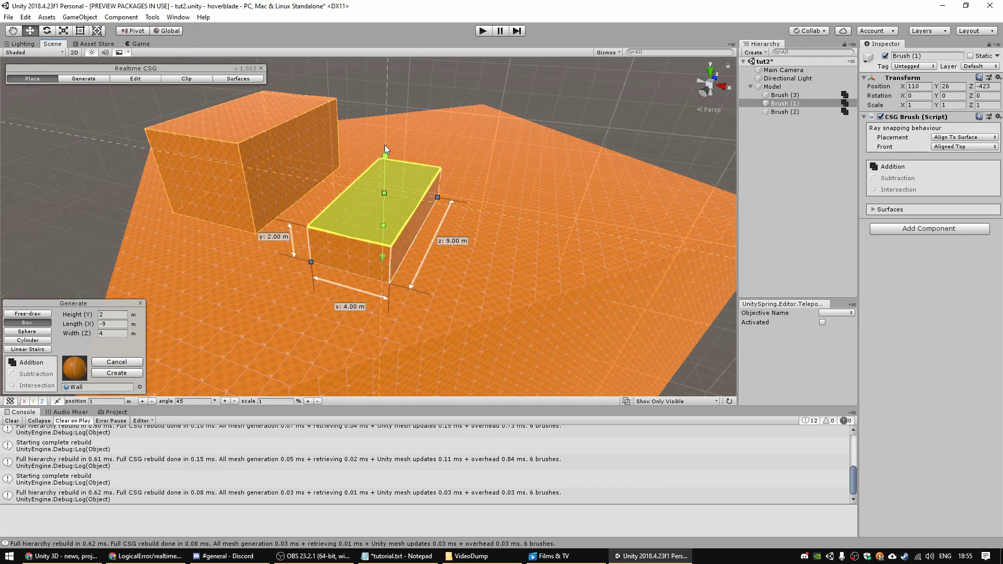
{"action": "left_click", "coordinate": [387, 127]}
{"action": "right_click_drag", "start_coordinate": [387, 127], "coordinate": [419, 156]}
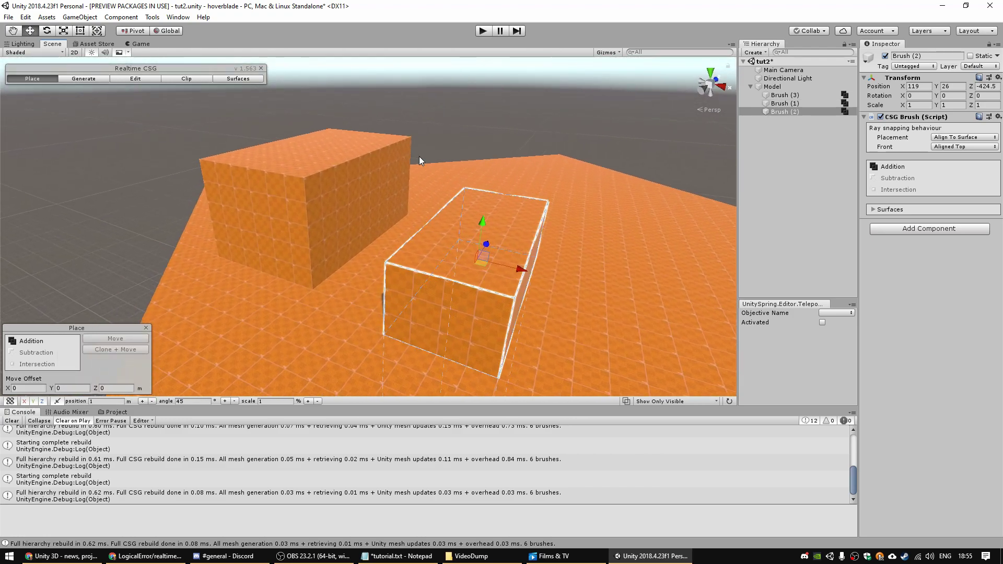
- Set the second box to Subtraction and move it 6 m along X into the first box
{"action": "left_click", "coordinate": [887, 181]}
{"action": "left_click_drag", "start_coordinate": [522, 267], "coordinate": [381, 236]}
{"action": "left_click", "coordinate": [784, 189]}
- Create a Realtime-CSG Operation object in the hierarchy under Model
{"action": "right_click", "coordinate": [784, 188]}
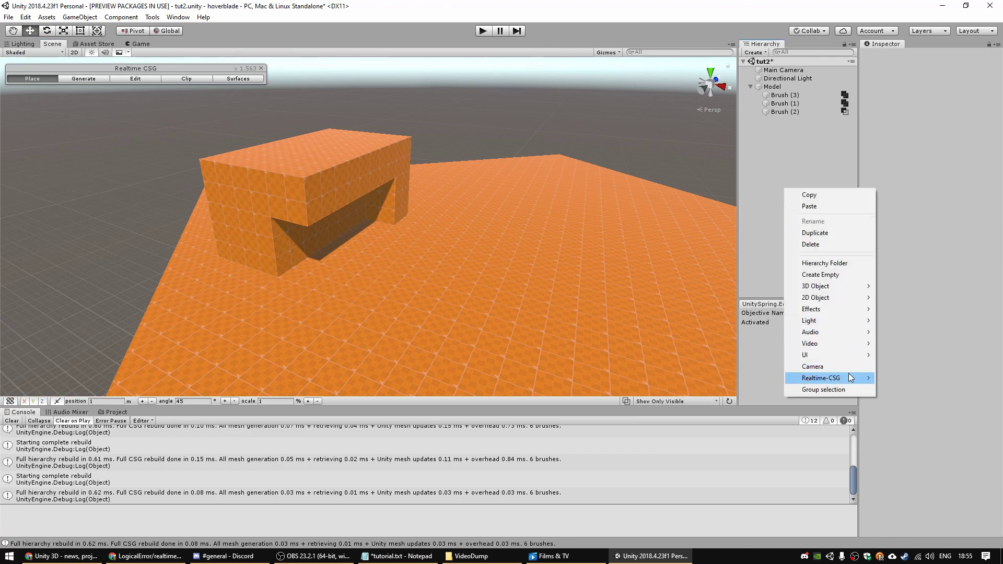
{"action": "mouse_move", "coordinate": [851, 378]}
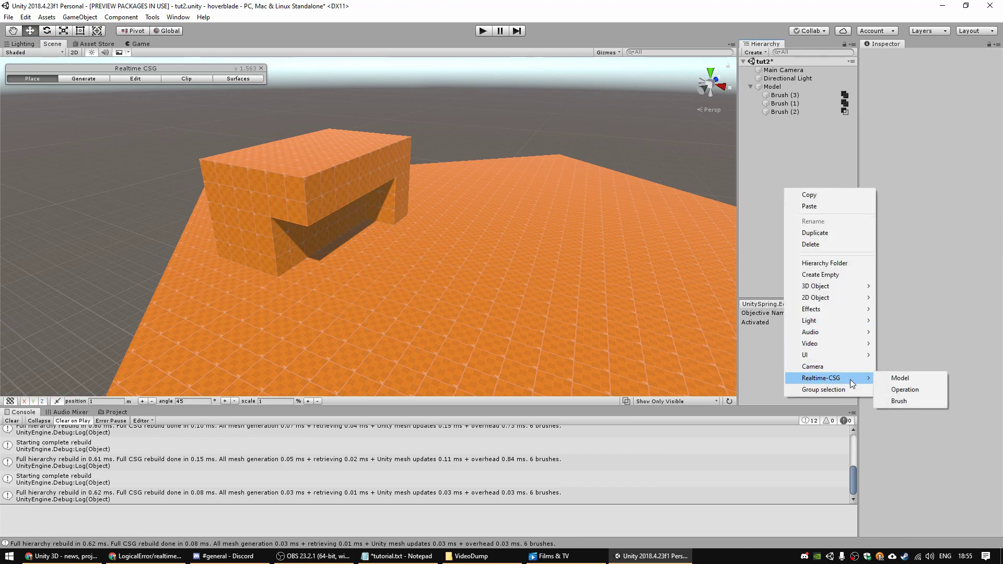
{"action": "left_click", "coordinate": [905, 389]}
{"action": "left_click", "coordinate": [802, 151]}
- Nest Brush (1) and Brush (2) together inside the Operation object
{"action": "left_click", "coordinate": [792, 111]}
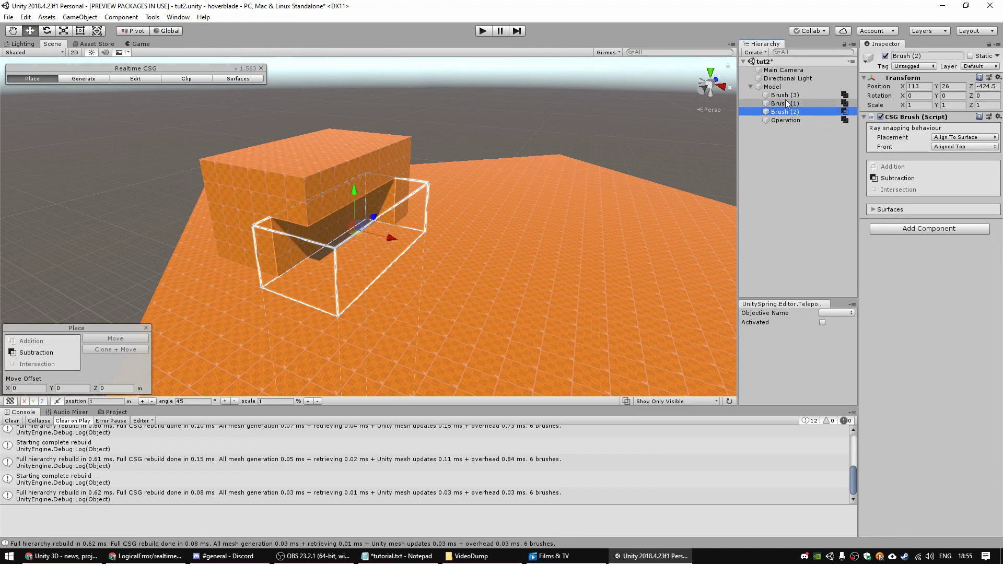
{"action": "left_click", "coordinate": [786, 103], "text": "ctrl"}
{"action": "left_click_drag", "start_coordinate": [785, 113], "coordinate": [785, 120]}
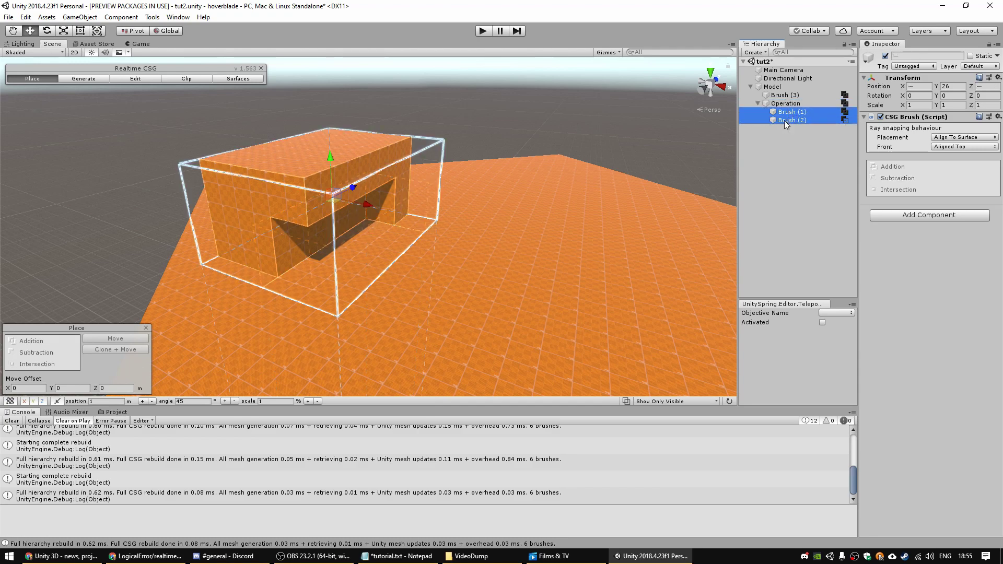
{"action": "key", "text": "a"}
{"action": "right_click_drag", "start_coordinate": [521, 162], "coordinate": [544, 123]}
{"action": "key", "text": "w"}
{"action": "left_click", "coordinate": [544, 123]}
- Select the Operation, move it with its brushes 3 m along X, and deselect it
{"action": "left_click", "coordinate": [796, 104]}
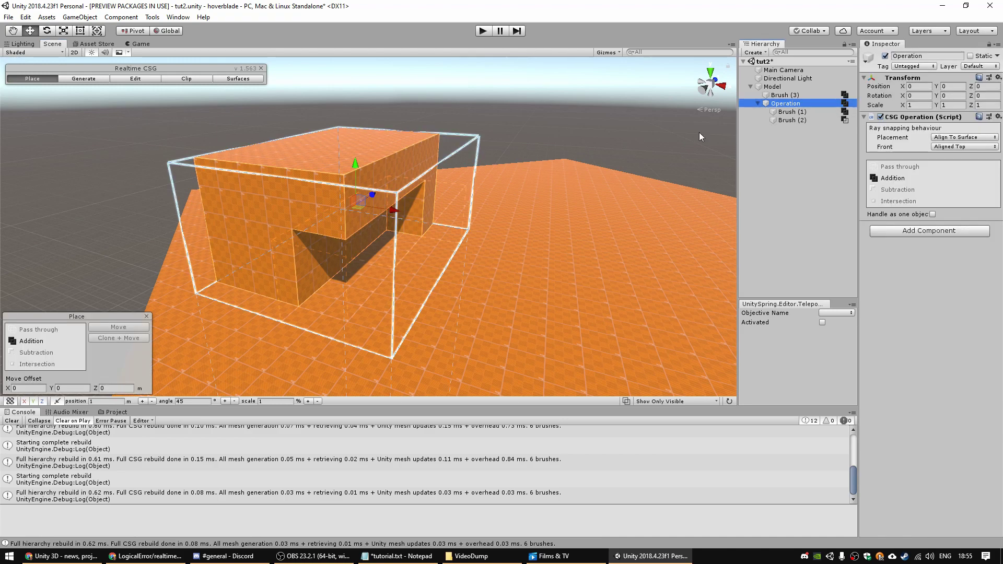
{"action": "key", "text": "f"}
{"action": "left_click_drag", "start_coordinate": [381, 190], "coordinate": [429, 221]}
{"action": "right_click_drag", "start_coordinate": [540, 115], "coordinate": [489, 151]}
{"action": "left_click", "coordinate": [526, 108]}
{"action": "key", "text": "d"}
- Pick the hollowed box in the scene to check which object inside the Operation gets selected
{"action": "left_click", "coordinate": [296, 161]}
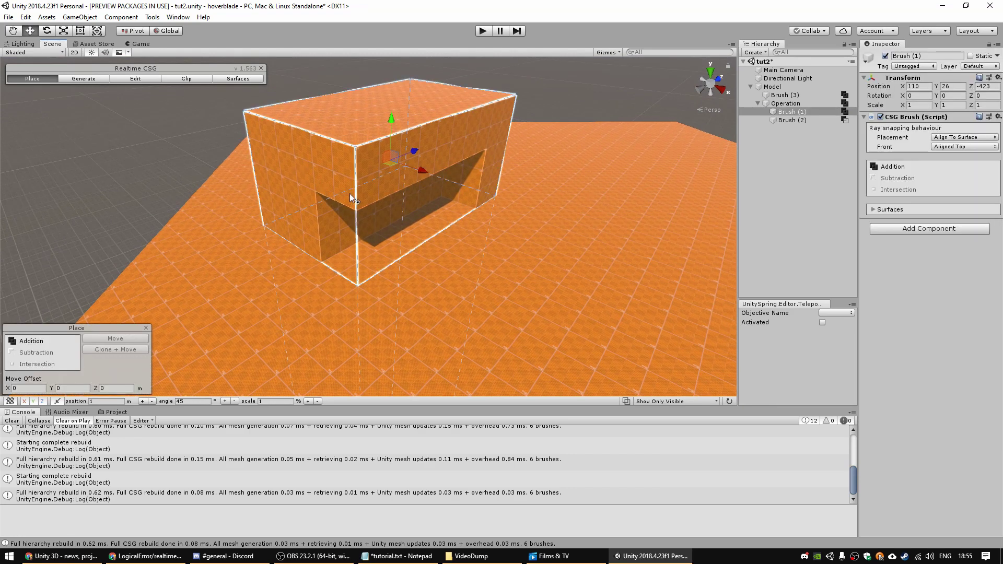
{"action": "left_click_drag", "start_coordinate": [350, 193], "coordinate": [374, 194], "text": "alt"}
{"action": "mouse_move", "coordinate": [437, 182]}
{"action": "left_mouse_down"}
{"action": "mouse_move", "coordinate": [367, 142]}
{"action": "mouse_move", "coordinate": [432, 172]}
{"action": "left_mouse_up"}
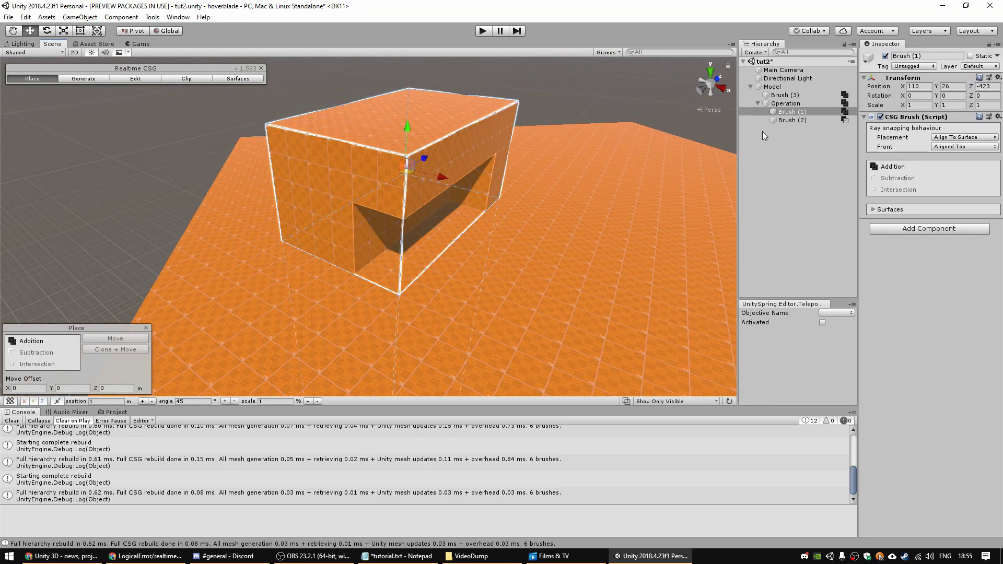
- Enable Handle as one object on the Operation and deselect it
{"action": "left_click", "coordinate": [784, 104]}
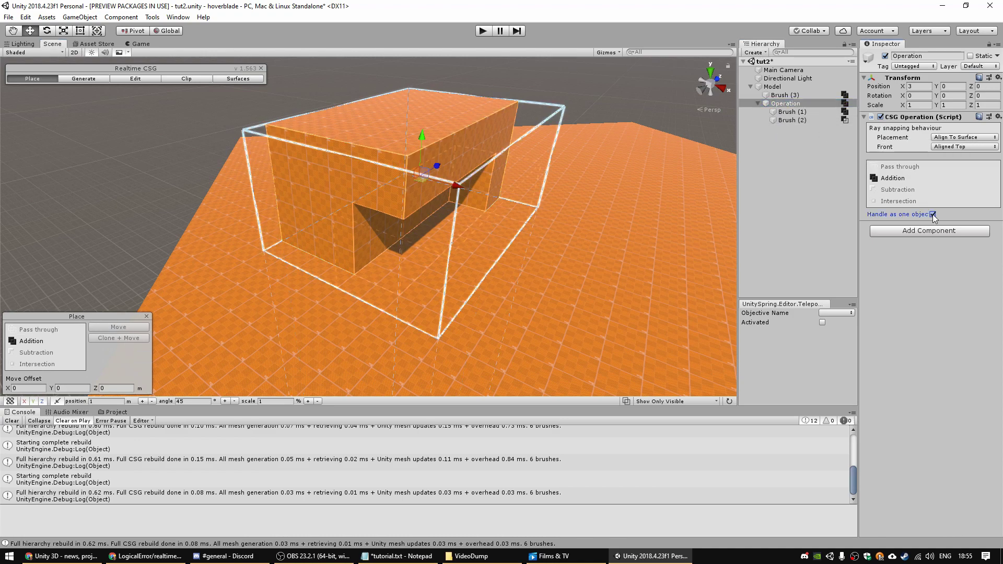
{"action": "left_click", "coordinate": [124, 176]}
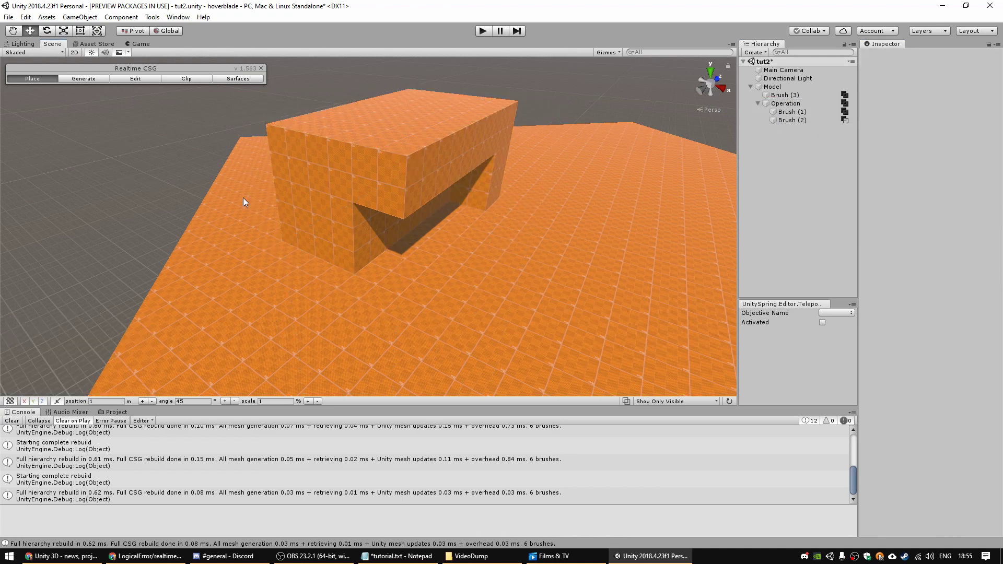
- Pick the grouped brushes as a single object in the scene and move them back 1 m along X
{"action": "left_click", "coordinate": [314, 178]}
{"action": "left_click_drag", "start_coordinate": [457, 191], "coordinate": [425, 223]}
{"action": "scroll", "coordinate": [632, 215], "scroll_direction": "up", "scroll_amount": 3}
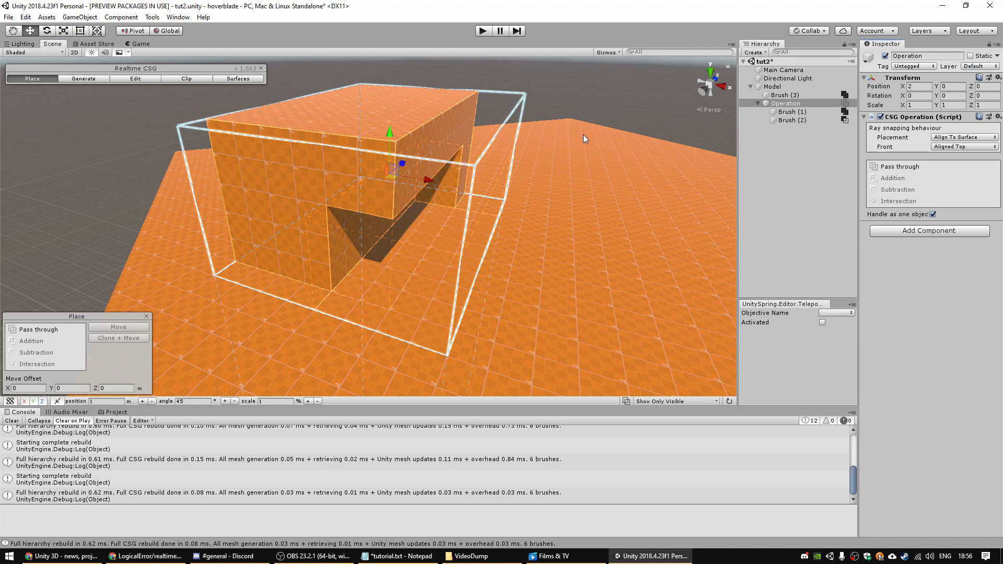
- Select Brush (2) briefly, return to the Operation, and set its type to Addition
{"action": "left_click", "coordinate": [794, 120]}
{"action": "left_click", "coordinate": [784, 104]}
{"action": "mouse_move", "coordinate": [391, 130]}
{"action": "left_mouse_down"}
{"action": "mouse_move", "coordinate": [399, 171]}
{"action": "mouse_move", "coordinate": [409, 132]}
{"action": "left_mouse_up"}
{"action": "left_click", "coordinate": [892, 178]}
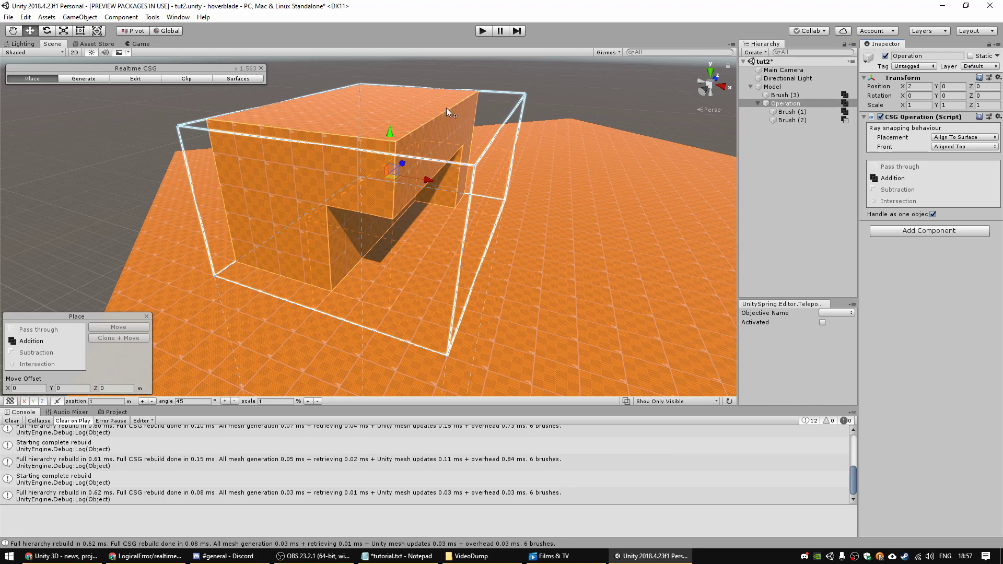
- Select Brush (2) to compare it with the Operation, and shift the whole Operation 1 m down along Y and back up
{"action": "left_click", "coordinate": [799, 121]}
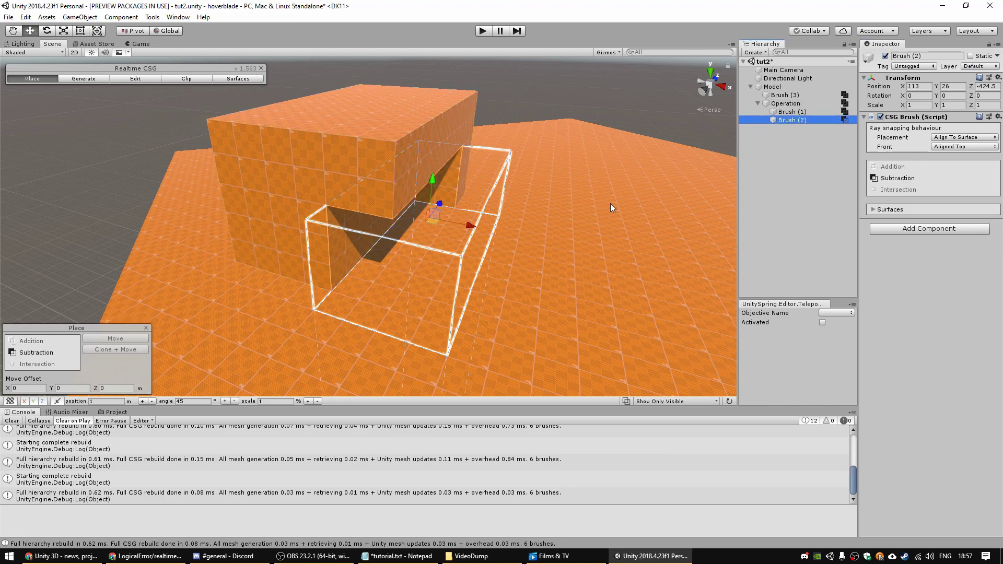
{"action": "left_click", "coordinate": [786, 103]}
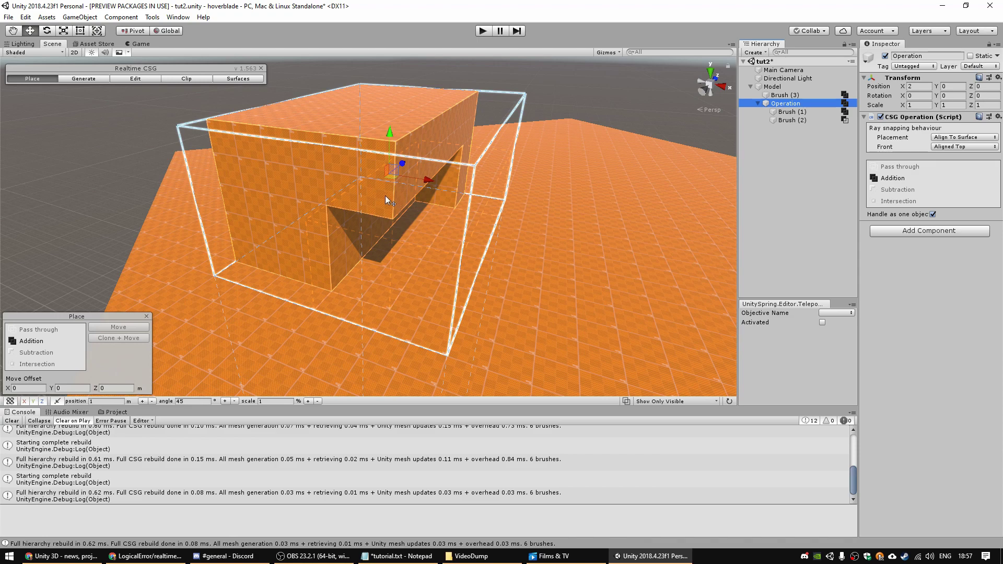
{"action": "left_click_drag", "start_coordinate": [391, 139], "coordinate": [393, 161]}
{"action": "left_click", "coordinate": [793, 120]}
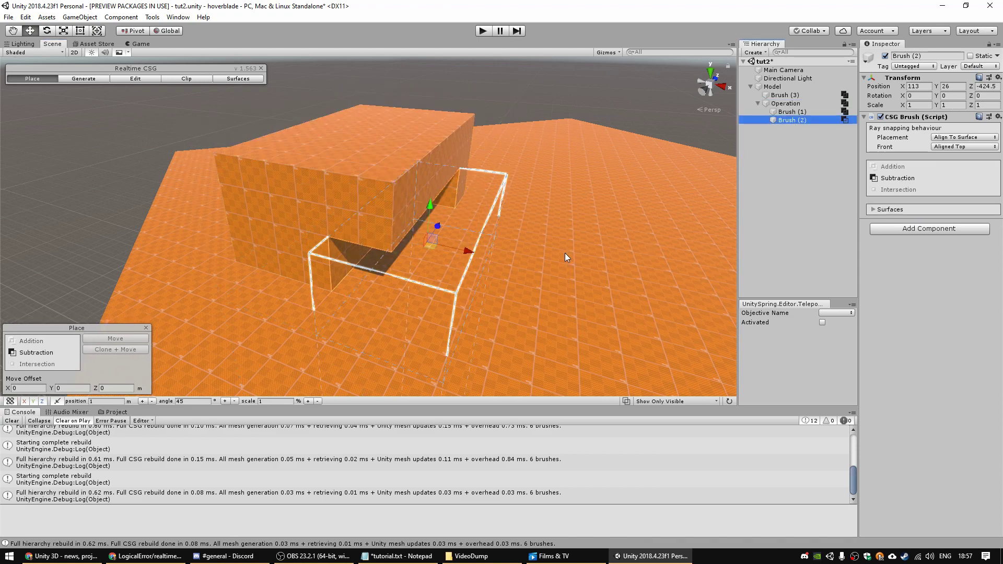
{"action": "left_click", "coordinate": [776, 104]}
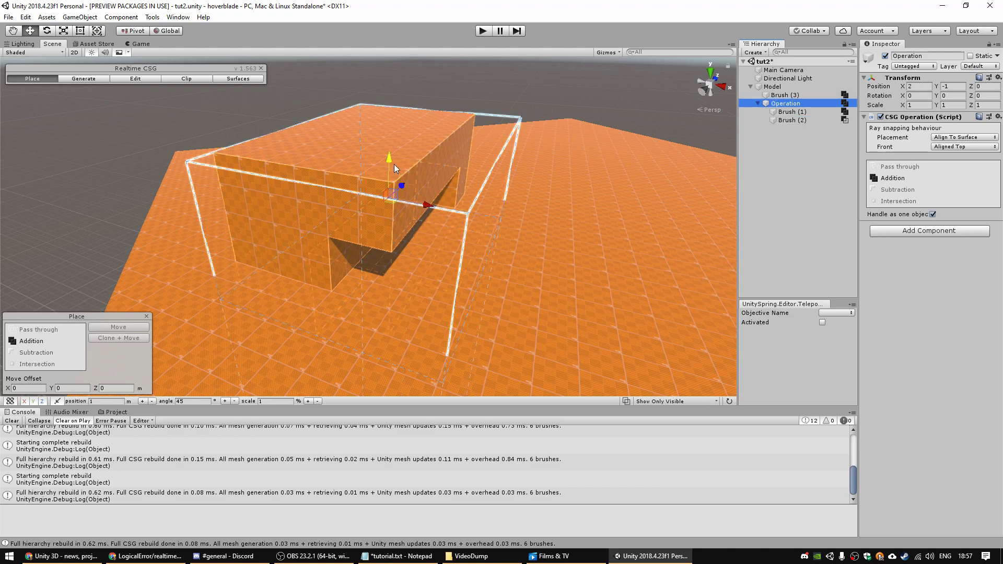
{"action": "left_click_drag", "start_coordinate": [396, 169], "coordinate": [393, 140]}
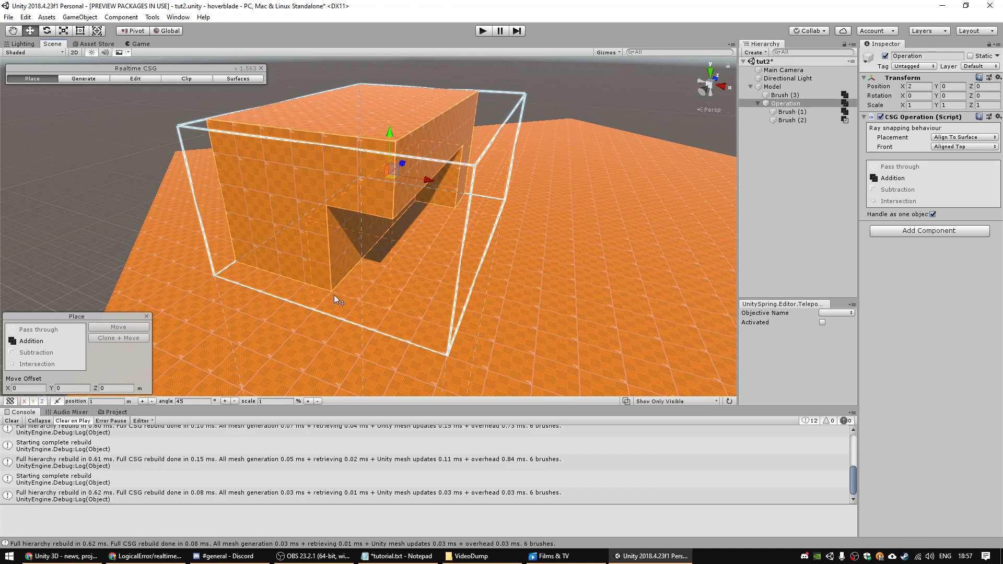
- Set the Operation to Subtraction and lower it to Y -5 so it cuts into the floor brush
{"action": "left_click", "coordinate": [895, 190]}
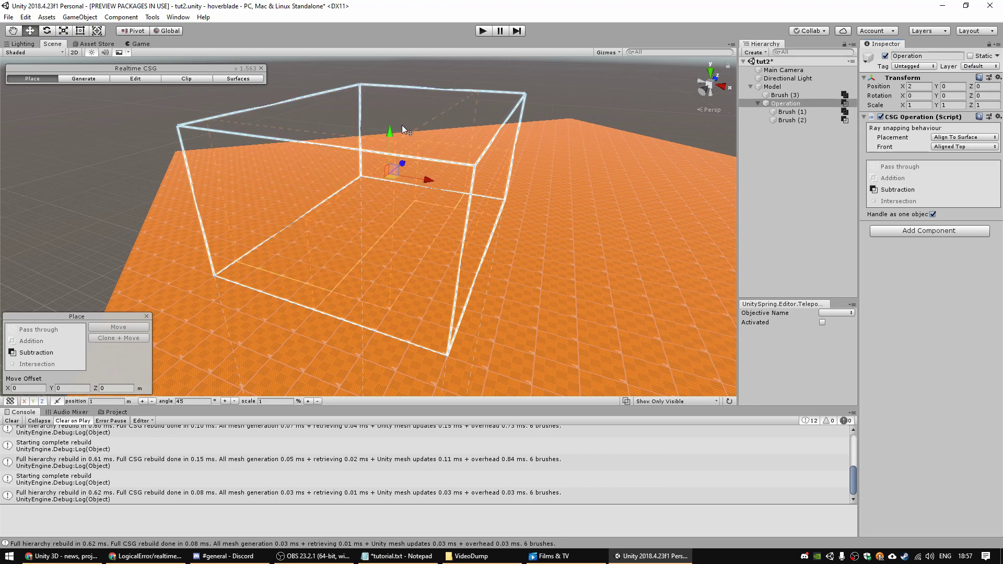
{"action": "left_click_drag", "start_coordinate": [389, 132], "coordinate": [369, 256]}
{"action": "left_click_drag", "start_coordinate": [450, 234], "coordinate": [543, 242], "text": "alt"}
- Switch the Operation's type to Intersection, and set it back to Addition
{"action": "left_click", "coordinate": [899, 202]}
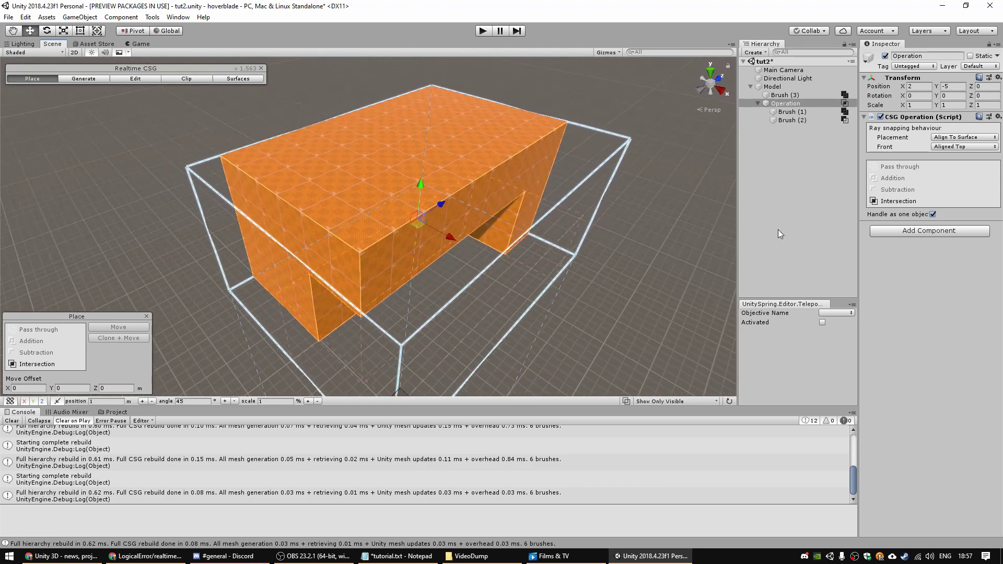
{"action": "left_click", "coordinate": [893, 179]}
{"action": "scroll", "coordinate": [466, 160], "scroll_direction": "down", "scroll_amount": 4}
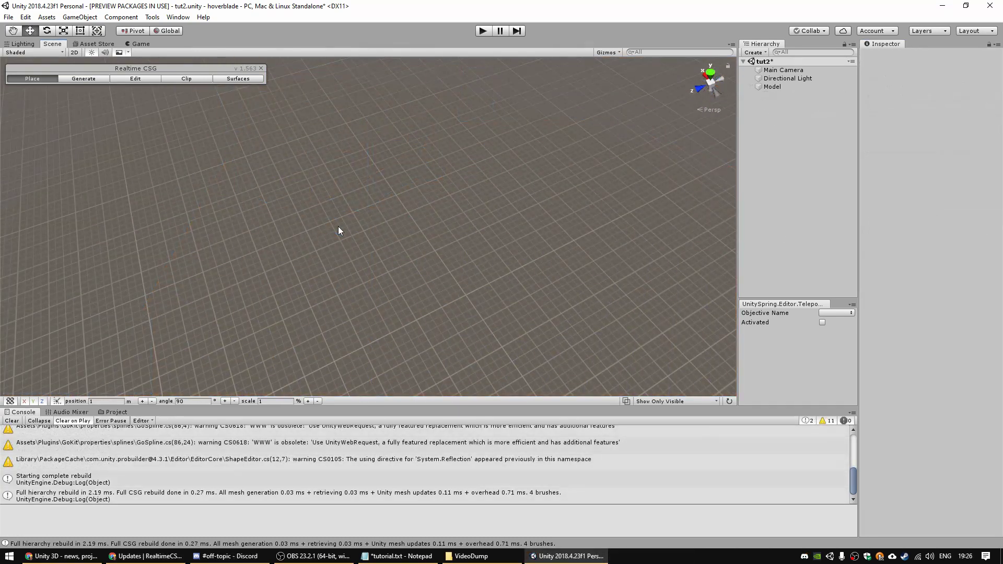
- Free-draw a closed L-shaped outline on the empty grid with a 45 m long back edge
{"action": "left_click_drag", "start_coordinate": [352, 220], "coordinate": [302, 246], "text": "alt"}
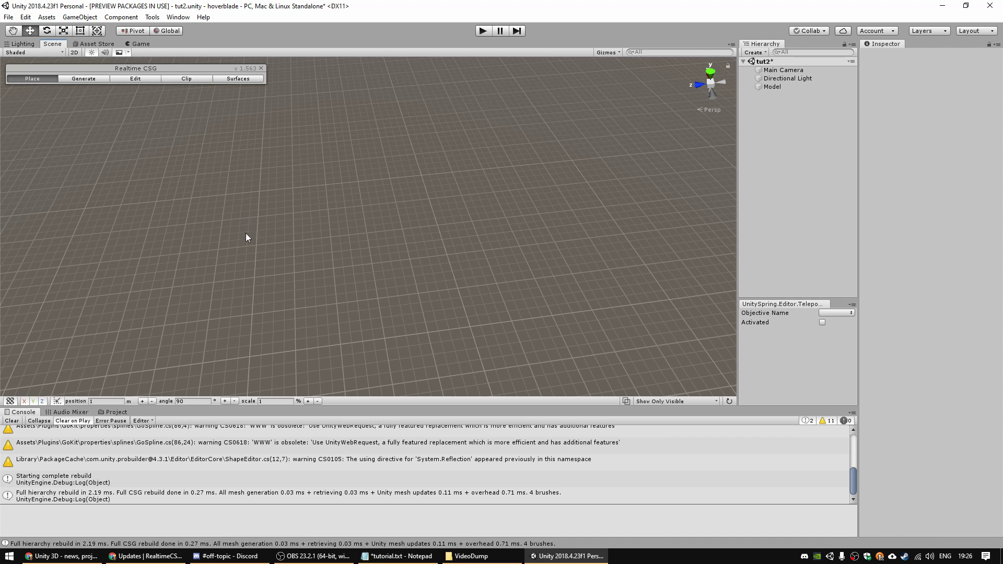
{"action": "left_click_drag", "start_coordinate": [325, 252], "coordinate": [294, 287], "text": "alt"}
{"action": "left_click", "coordinate": [70, 78]}
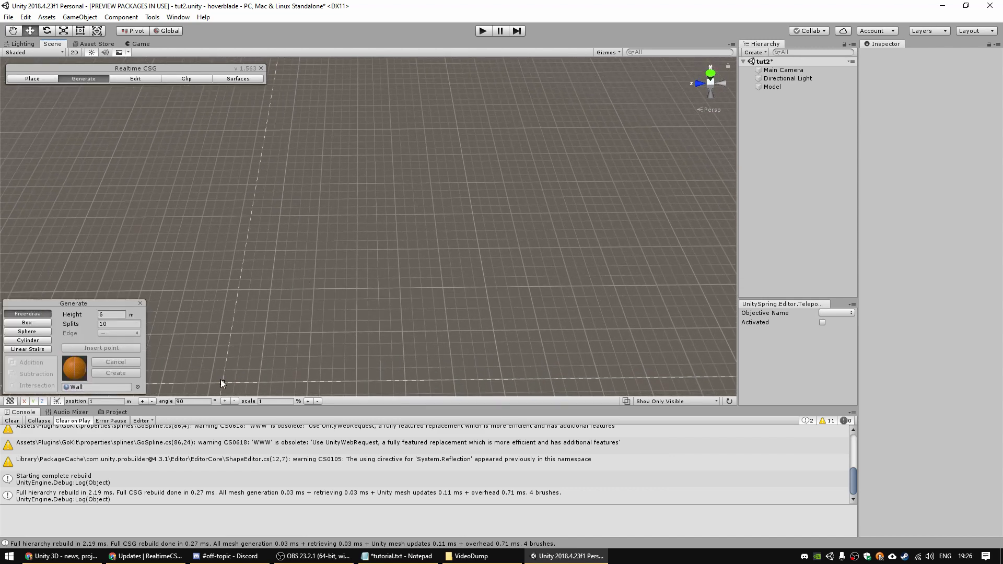
{"action": "left_click", "coordinate": [490, 379]}
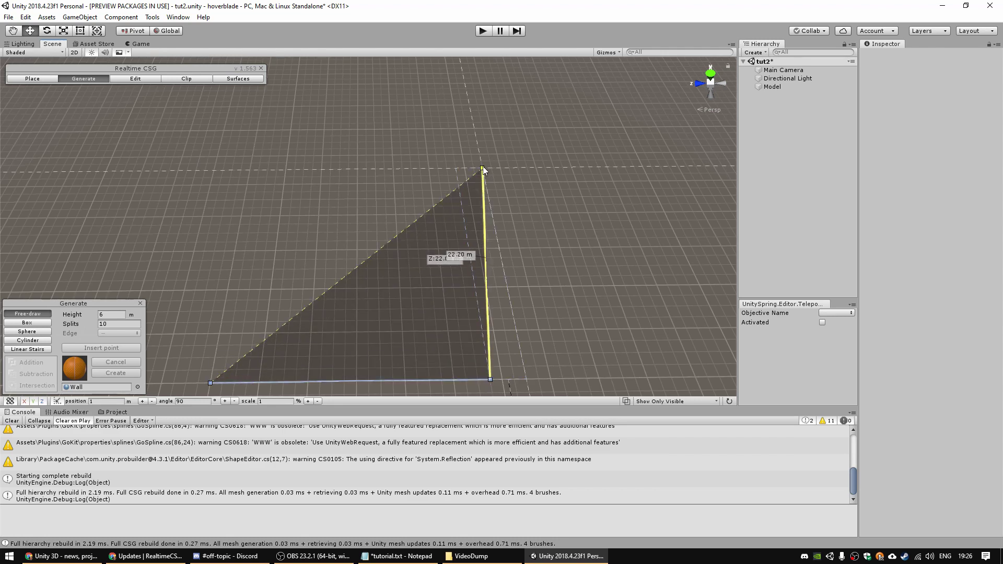
{"action": "left_click", "coordinate": [453, 154]}
{"action": "left_click", "coordinate": [646, 154]}
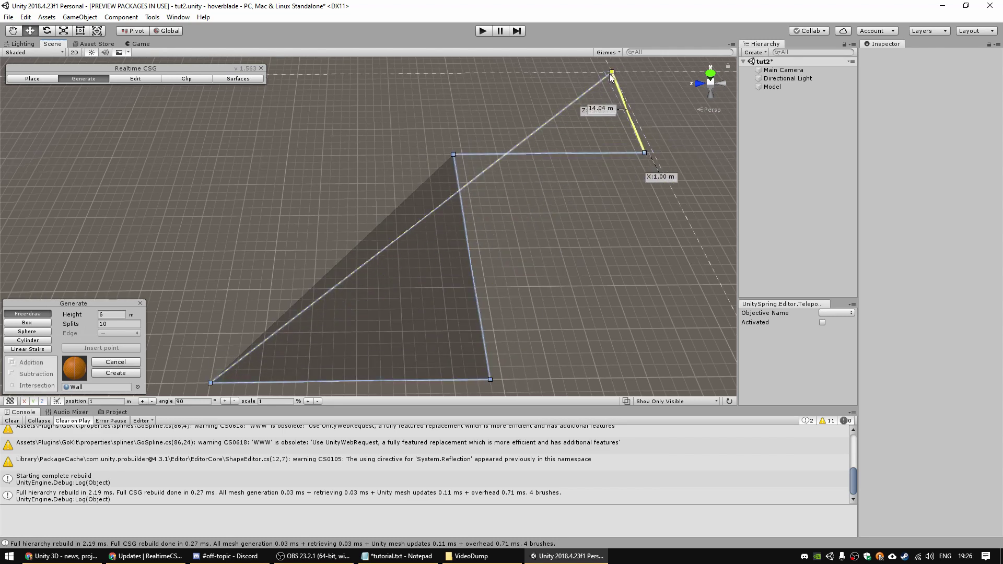
{"action": "left_click", "coordinate": [605, 72]}
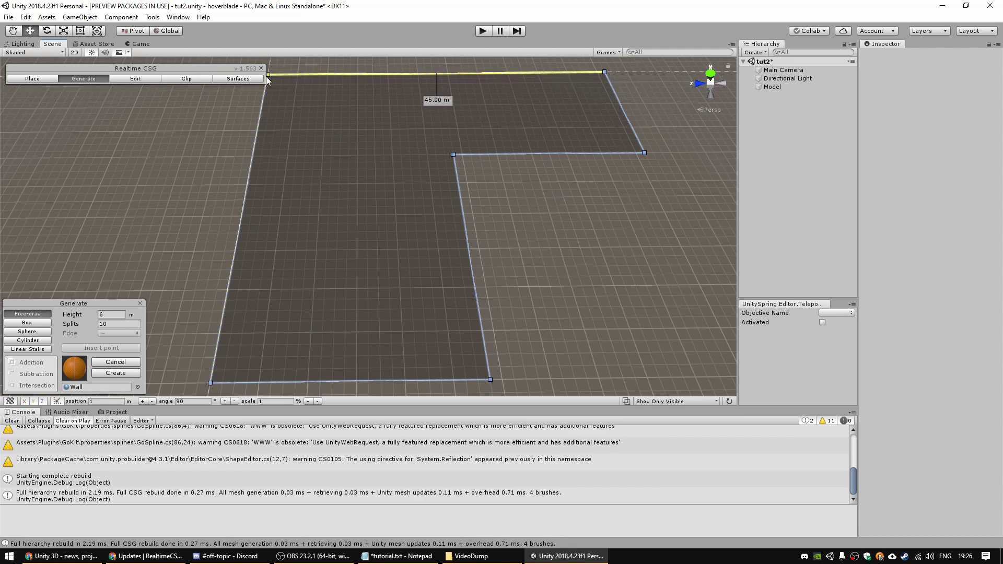
{"action": "middle_click_drag", "start_coordinate": [267, 78], "coordinate": [289, 83]}
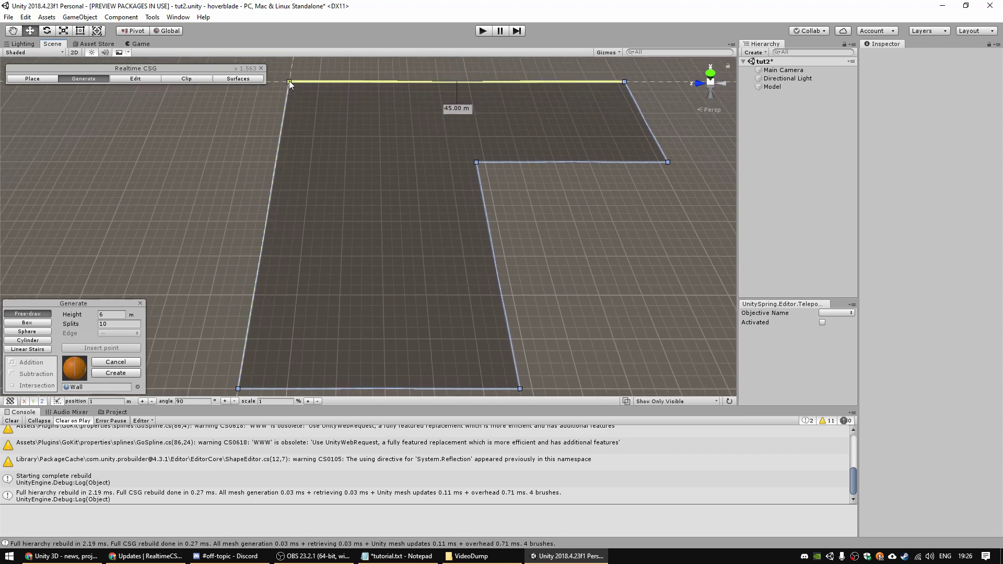
{"action": "left_click", "coordinate": [289, 82]}
{"action": "left_click", "coordinate": [237, 388]}
- Extrude the L-shaped outline to a height of 9 m and create the brushes
{"action": "mouse_move", "coordinate": [355, 287]}
{"action": "right_mouse_down"}
{"action": "mouse_move", "coordinate": [377, 276]}
{"action": "mouse_move", "coordinate": [339, 249]}
{"action": "mouse_move", "coordinate": [314, 199]}
{"action": "right_mouse_up"}
{"action": "key", "text": "d"}
{"action": "left_click_drag", "start_coordinate": [312, 185], "coordinate": [299, 128]}
{"action": "key", "text": "Return"}
- Free-draw a second L-shaped outline on the block's top face, inset about 1 m from its edges
{"action": "mouse_move", "coordinate": [315, 224]}
{"action": "right_mouse_down"}
{"action": "mouse_move", "coordinate": [235, 181]}
{"action": "mouse_move", "coordinate": [293, 186]}
{"action": "mouse_move", "coordinate": [363, 267]}
{"action": "right_mouse_up"}
{"action": "key", "text": "w"}
{"action": "key", "text": "a"}
{"action": "left_click", "coordinate": [34, 219]}
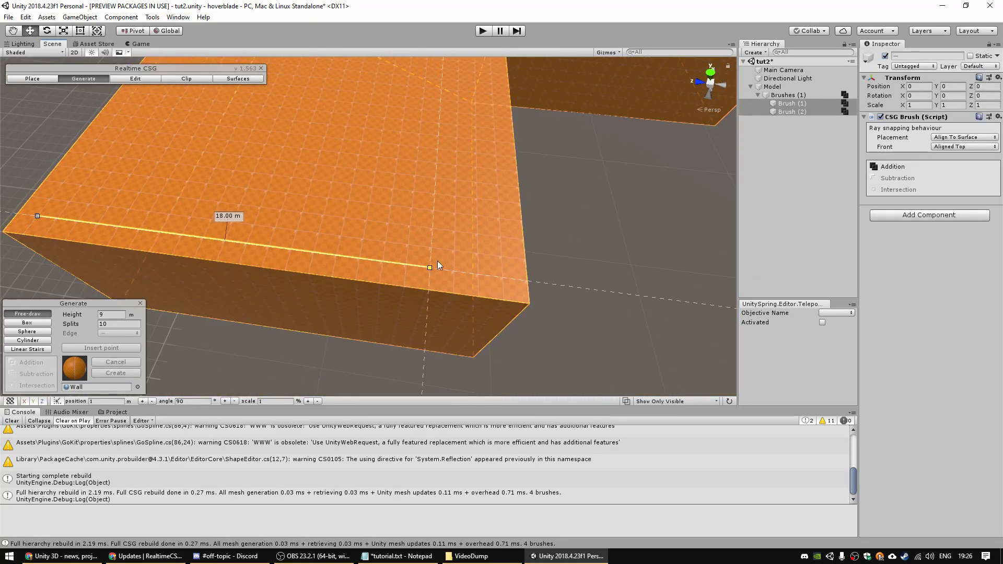
{"action": "left_click", "coordinate": [498, 280]}
{"action": "mouse_move", "coordinate": [468, 274]}
{"action": "right_mouse_down"}
{"action": "mouse_move", "coordinate": [318, 249]}
{"action": "mouse_move", "coordinate": [347, 224]}
{"action": "mouse_move", "coordinate": [529, 285]}
{"action": "mouse_move", "coordinate": [462, 276]}
{"action": "right_mouse_up"}
{"action": "left_click", "coordinate": [354, 203]}
{"action": "left_click", "coordinate": [487, 108]}
{"action": "mouse_move", "coordinate": [486, 108]}
{"action": "right_mouse_down"}
{"action": "mouse_move", "coordinate": [409, 130]}
{"action": "mouse_move", "coordinate": [407, 98]}
{"action": "mouse_move", "coordinate": [484, 136]}
{"action": "right_mouse_up"}
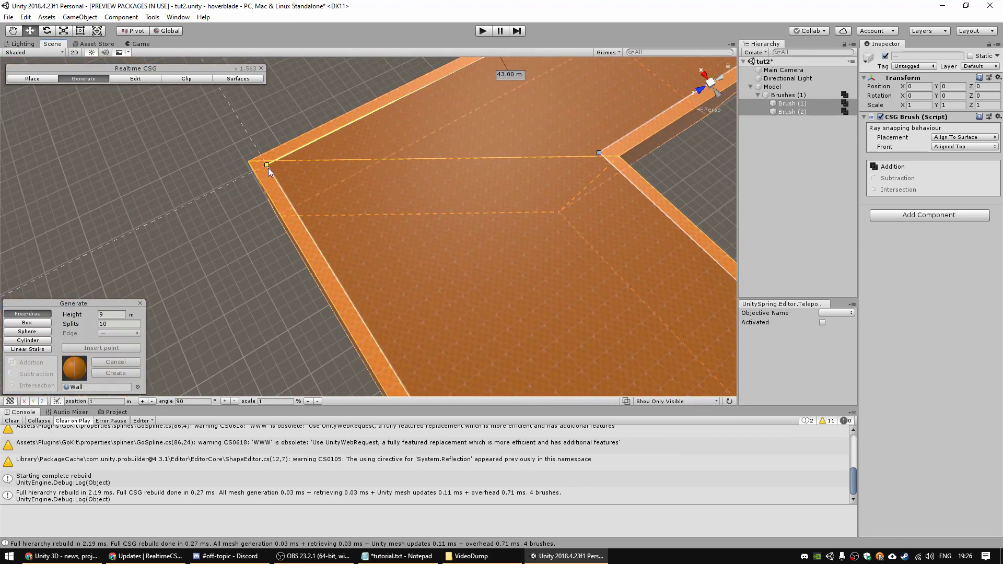
{"action": "left_click", "coordinate": [268, 168]}
{"action": "right_click_drag", "start_coordinate": [268, 168], "coordinate": [472, 204]}
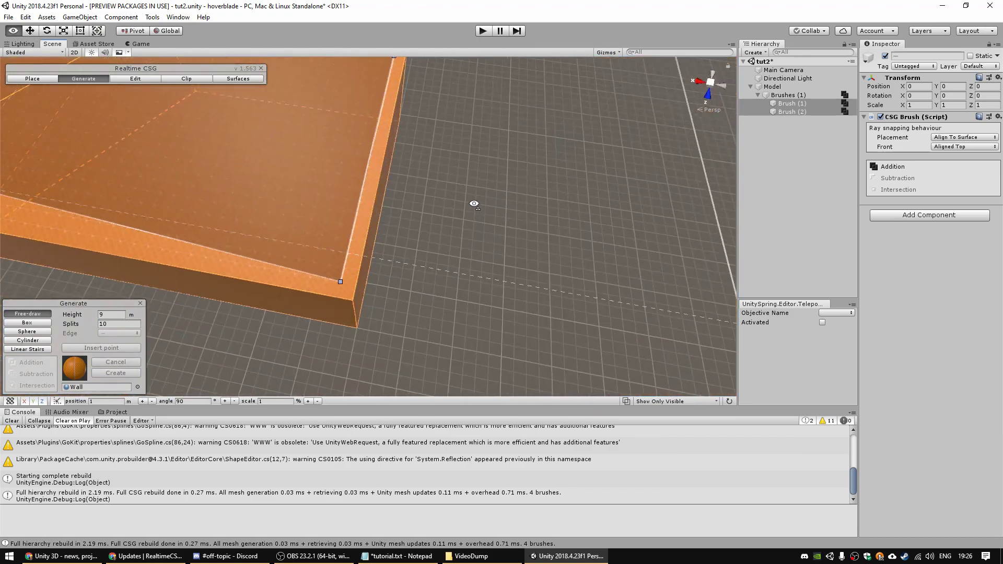
{"action": "left_click", "coordinate": [337, 280]}
{"action": "mouse_move", "coordinate": [337, 280]}
{"action": "right_mouse_down"}
{"action": "mouse_move", "coordinate": [318, 287]}
{"action": "mouse_move", "coordinate": [347, 306]}
{"action": "mouse_move", "coordinate": [347, 287]}
{"action": "mouse_move", "coordinate": [250, 238]}
{"action": "mouse_move", "coordinate": [331, 211]}
{"action": "right_mouse_up"}
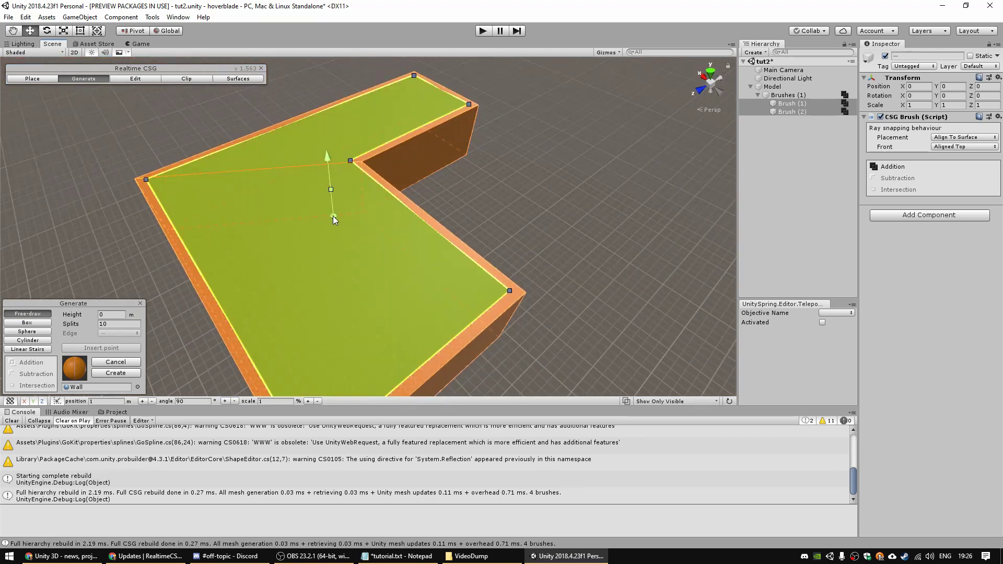
- Extrude the inset outline downward as a 7 m high Subtraction inside the block, create it, and deselect the brushes
{"action": "mouse_move", "coordinate": [333, 216]}
{"action": "left_mouse_down"}
{"action": "mouse_move", "coordinate": [331, 266]}
{"action": "mouse_move", "coordinate": [325, 158]}
{"action": "mouse_move", "coordinate": [328, 167]}
{"action": "left_mouse_up"}
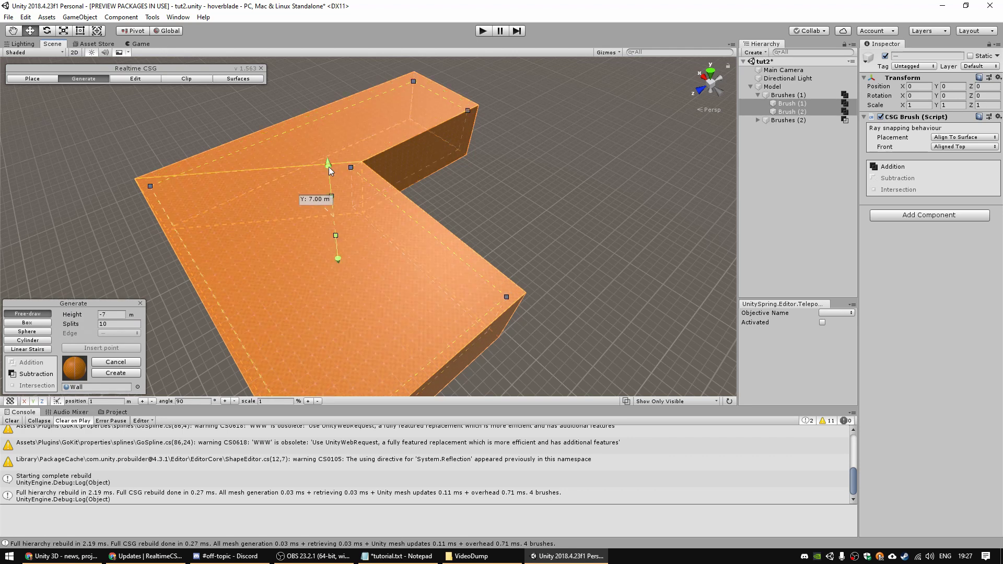
{"action": "key", "text": "Return"}
{"action": "mouse_move", "coordinate": [324, 170]}
{"action": "right_mouse_down"}
{"action": "mouse_move", "coordinate": [395, 247]}
{"action": "mouse_move", "coordinate": [374, 253]}
{"action": "mouse_move", "coordinate": [284, 163]}
{"action": "mouse_move", "coordinate": [425, 112]}
{"action": "mouse_move", "coordinate": [488, 106]}
{"action": "mouse_move", "coordinate": [638, 124]}
{"action": "mouse_move", "coordinate": [395, 130]}
{"action": "mouse_move", "coordinate": [277, 161]}
{"action": "mouse_move", "coordinate": [251, 152]}
{"action": "right_mouse_up"}
{"action": "left_click", "coordinate": [33, 79]}
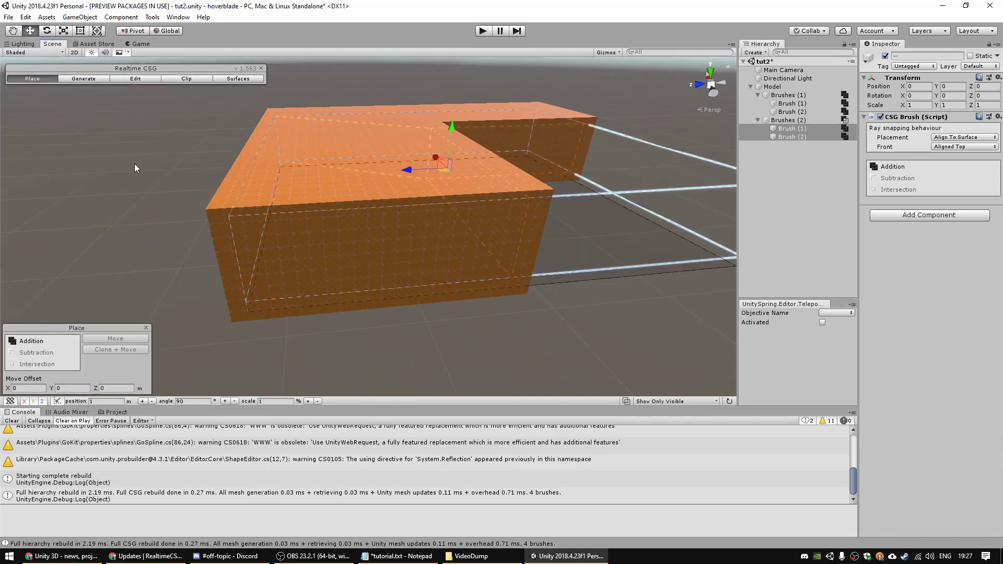
{"action": "left_click", "coordinate": [134, 164]}
- Free-draw a trapezoid on the block's end face along its full base, 9 m high with a side slanting 7 m inward
{"action": "mouse_move", "coordinate": [243, 199]}
{"action": "right_mouse_down"}
{"action": "mouse_move", "coordinate": [233, 209]}
{"action": "mouse_move", "coordinate": [247, 214]}
{"action": "right_mouse_up"}
{"action": "key", "text": "w"}
{"action": "left_click", "coordinate": [84, 79]}
{"action": "mouse_move", "coordinate": [155, 251]}
{"action": "right_mouse_down"}
{"action": "mouse_move", "coordinate": [307, 233]}
{"action": "mouse_move", "coordinate": [219, 174]}
{"action": "mouse_move", "coordinate": [280, 194]}
{"action": "mouse_move", "coordinate": [272, 205]}
{"action": "right_mouse_up"}
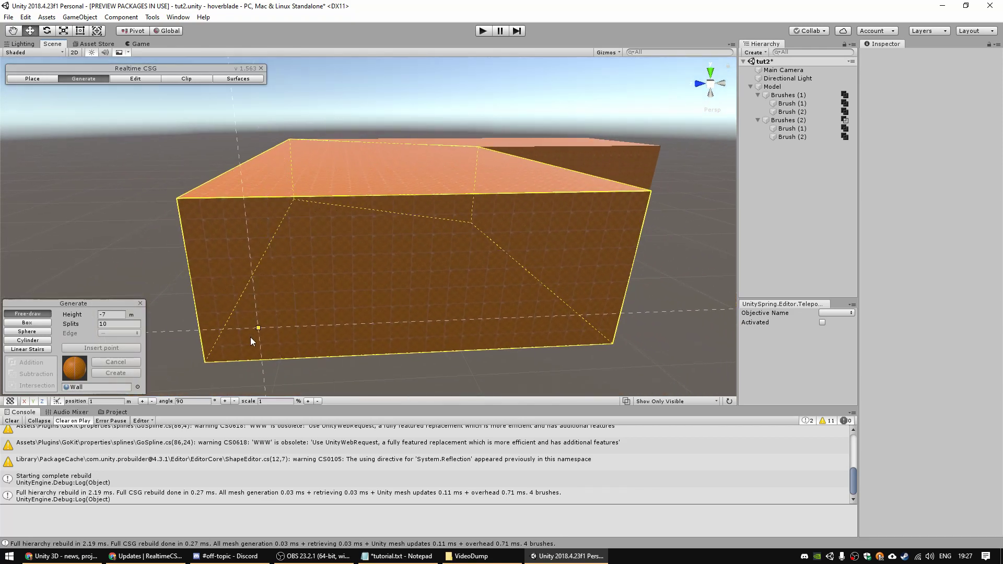
{"action": "left_click", "coordinate": [207, 359]}
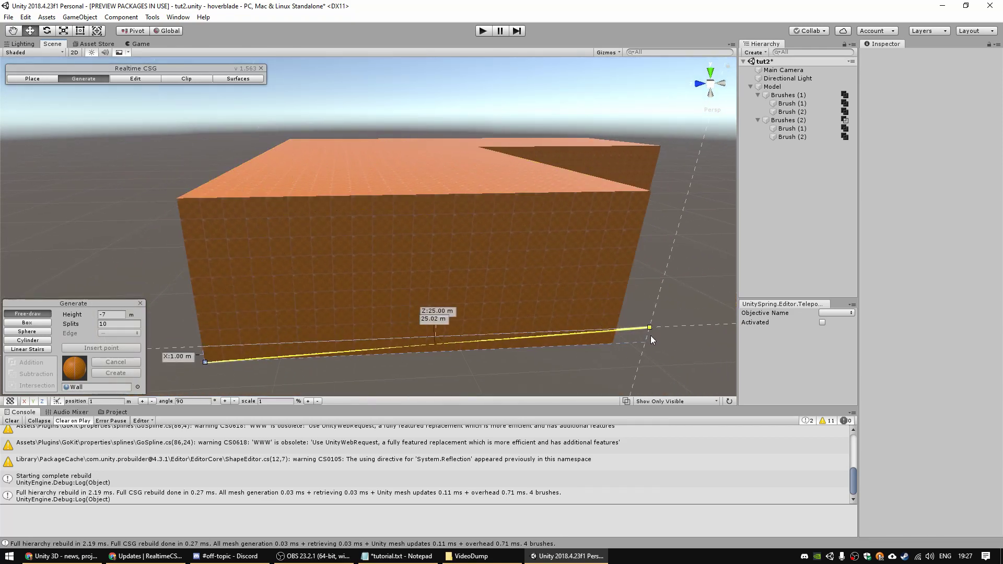
{"action": "left_click", "coordinate": [613, 343]}
{"action": "left_click", "coordinate": [476, 193]}
{"action": "left_click", "coordinate": [330, 197]}
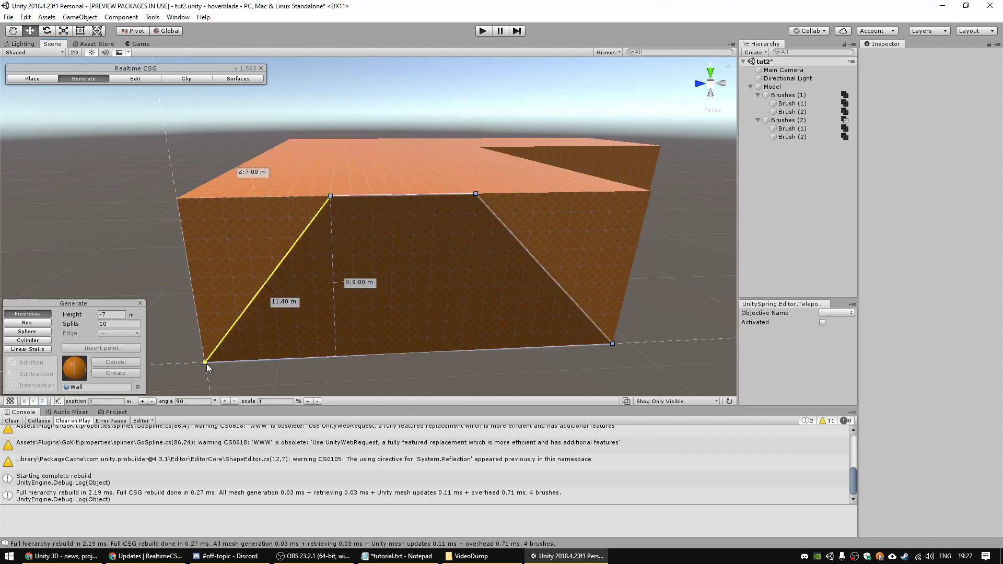
{"action": "left_click", "coordinate": [205, 363]}
- Extrude the trapezoid 11 m outward from the end face and create it as an Addition brush
{"action": "right_click_drag", "start_coordinate": [206, 364], "coordinate": [377, 251]}
{"action": "mouse_move", "coordinate": [377, 252]}
{"action": "left_mouse_down"}
{"action": "mouse_move", "coordinate": [454, 299]}
{"action": "mouse_move", "coordinate": [470, 296]}
{"action": "left_mouse_up"}
{"action": "key", "text": "Return"}
{"action": "mouse_move", "coordinate": [367, 267]}
{"action": "right_mouse_down"}
{"action": "mouse_move", "coordinate": [330, 266]}
{"action": "mouse_move", "coordinate": [235, 343]}
{"action": "mouse_move", "coordinate": [265, 352]}
{"action": "right_mouse_up"}
{"action": "left_click", "coordinate": [240, 245]}
{"action": "left_click", "coordinate": [480, 279]}
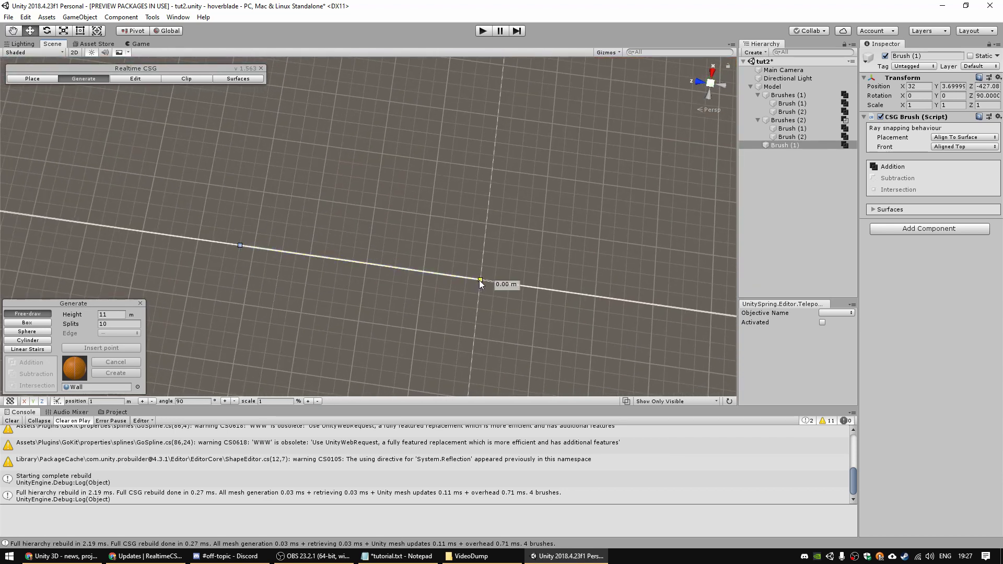
{"action": "left_click", "coordinate": [408, 171]}
{"action": "left_click", "coordinate": [353, 163]}
{"action": "left_click", "coordinate": [240, 245]}
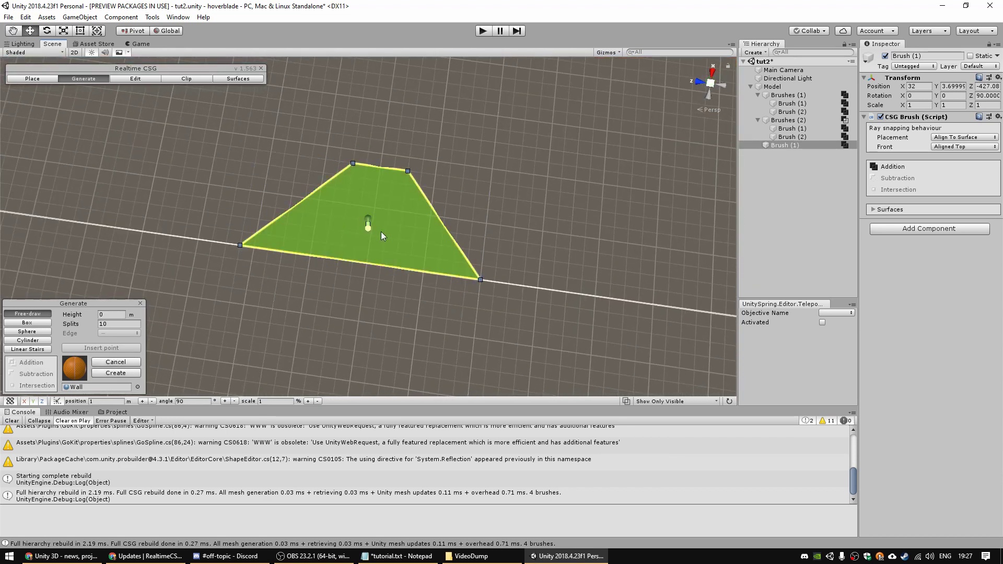
{"action": "mouse_move", "coordinate": [236, 249]}
{"action": "right_mouse_down"}
{"action": "mouse_move", "coordinate": [293, 224]}
{"action": "mouse_move", "coordinate": [227, 207]}
{"action": "right_mouse_up"}
{"action": "left_click_drag", "start_coordinate": [227, 208], "coordinate": [184, 129]}
{"action": "key", "text": "s"}
{"action": "mouse_move", "coordinate": [303, 219]}
{"action": "right_mouse_down"}
{"action": "mouse_move", "coordinate": [330, 214]}
{"action": "mouse_move", "coordinate": [324, 247]}
{"action": "mouse_move", "coordinate": [446, 212]}
{"action": "mouse_move", "coordinate": [643, 220]}
{"action": "right_mouse_up"}
{"action": "key", "text": "Escape"}
{"action": "key", "text": "a"}
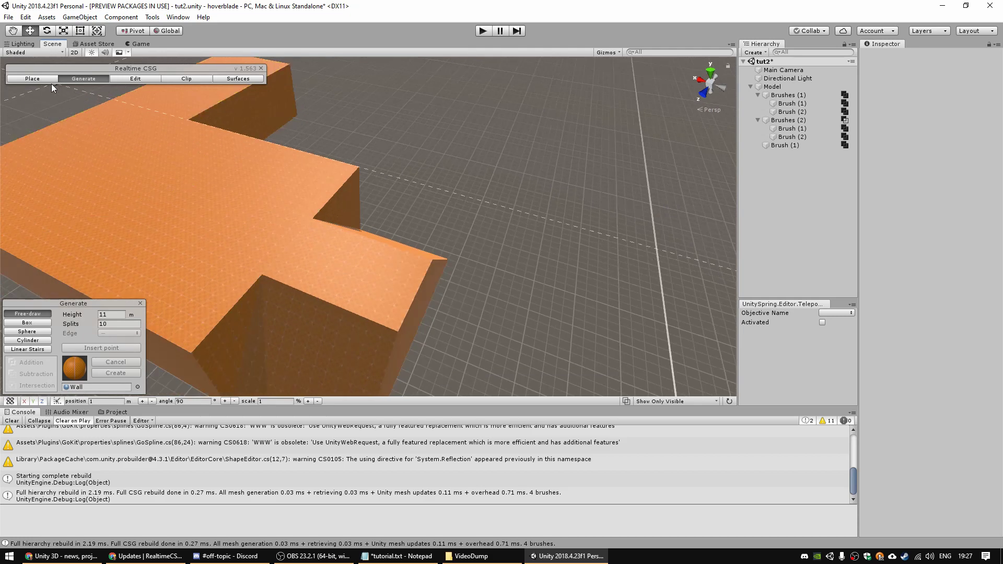
- Move the trapezoidal brush on top of the block's end as a roof, to position X 43, Y 12.7
{"action": "left_click", "coordinate": [42, 79]}
{"action": "left_click", "coordinate": [363, 270]}
{"action": "right_click_drag", "start_coordinate": [440, 281], "coordinate": [389, 277]}
{"action": "key", "text": "s"}
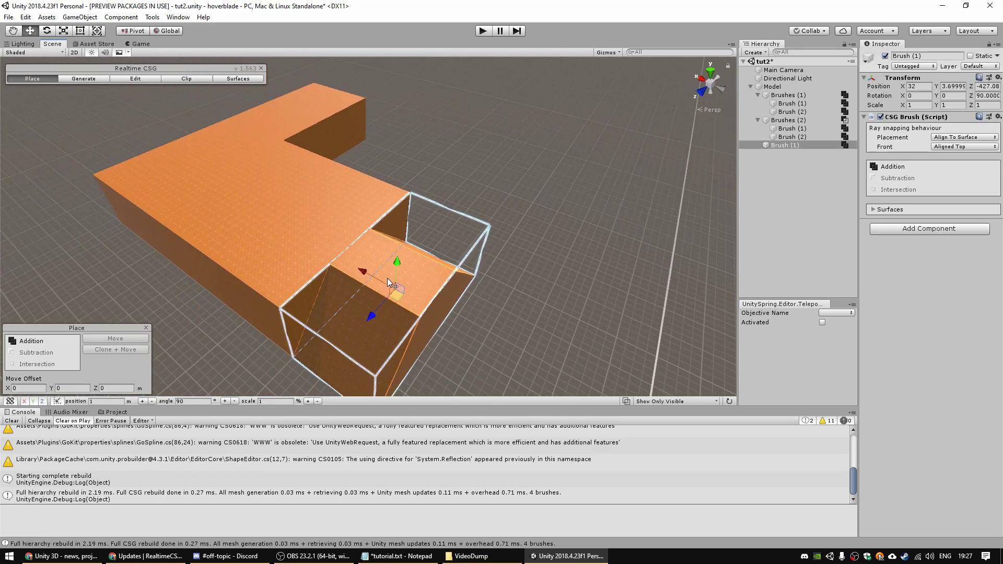
{"action": "mouse_move", "coordinate": [388, 277]}
{"action": "left_mouse_down"}
{"action": "mouse_move", "coordinate": [397, 219]}
{"action": "mouse_move", "coordinate": [359, 234]}
{"action": "mouse_move", "coordinate": [270, 156]}
{"action": "mouse_move", "coordinate": [279, 157]}
{"action": "left_mouse_up"}
{"action": "mouse_move", "coordinate": [285, 209]}
{"action": "left_mouse_down", "text": "alt"}
{"action": "mouse_move", "coordinate": [277, 195]}
{"action": "mouse_move", "coordinate": [388, 181]}
{"action": "left_mouse_up", "text": "alt"}
- Extend the roof brush's end face so the roof covers the full length of the block's main wing
{"action": "left_click", "coordinate": [137, 79]}
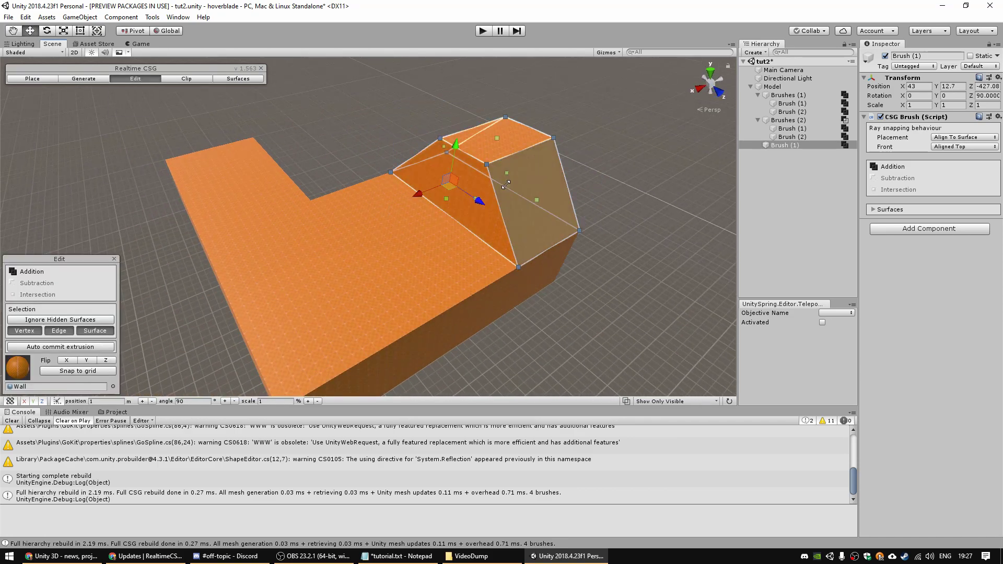
{"action": "middle_click_drag", "start_coordinate": [426, 217], "coordinate": [278, 193]}
{"action": "mouse_move", "coordinate": [278, 194]}
{"action": "left_mouse_down", "text": "alt"}
{"action": "mouse_move", "coordinate": [341, 241]}
{"action": "mouse_move", "coordinate": [508, 229]}
{"action": "left_mouse_up", "text": "alt"}
- Clone the roof brush 24 m along Z and rotate the copy 90° about Y
{"action": "left_click", "coordinate": [51, 79]}
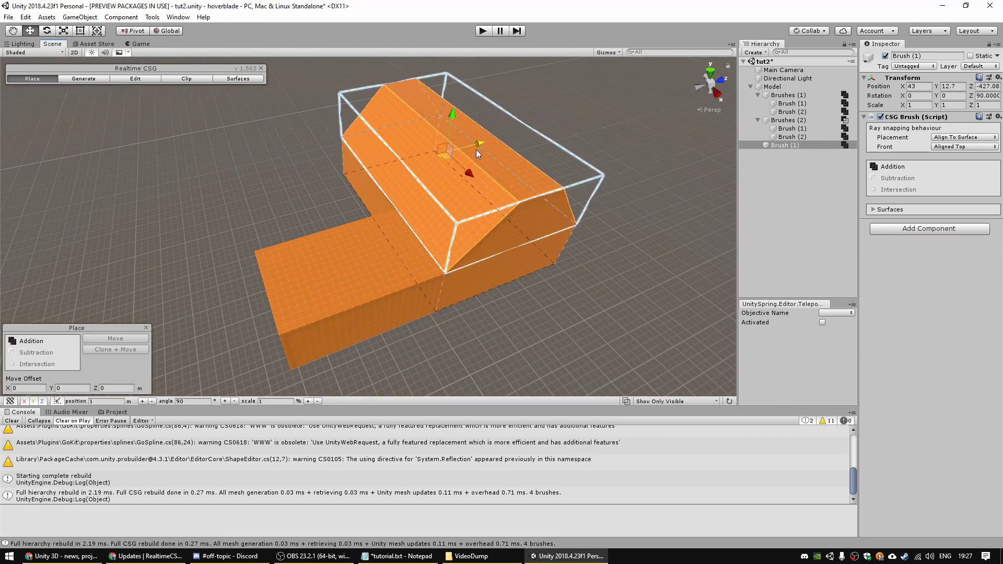
{"action": "left_click_drag", "start_coordinate": [479, 148], "coordinate": [357, 152], "text": "shift"}
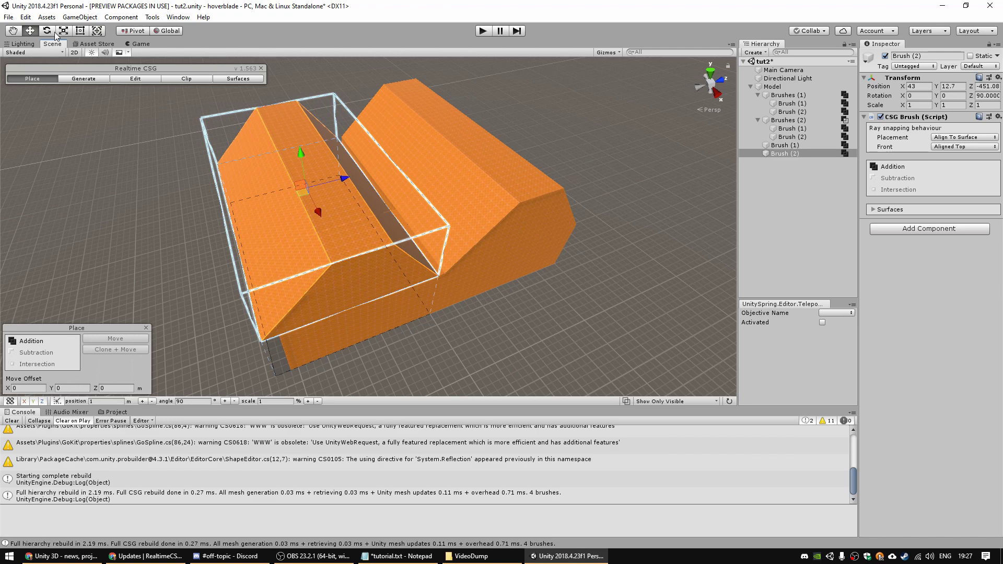
{"action": "key", "text": "e"}
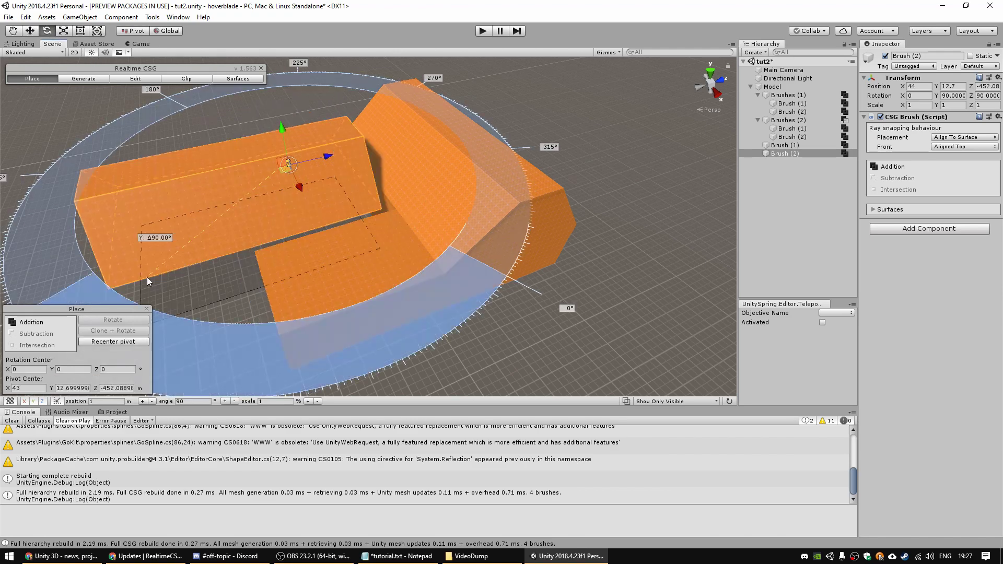
{"action": "left_click_drag", "start_coordinate": [148, 277], "coordinate": [147, 277]}
{"action": "right_click_drag", "start_coordinate": [170, 249], "coordinate": [130, 261]}
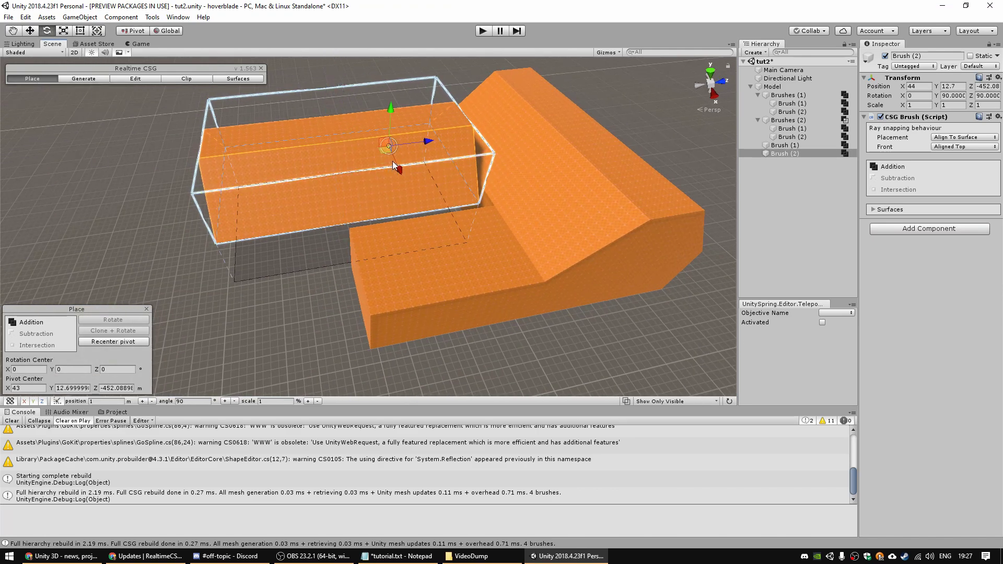
- Move the rotated roof copy over the L-shaped block's side wing, to position X 58.911, Z -434
{"action": "key", "text": "w"}
{"action": "mouse_move", "coordinate": [335, 157]}
{"action": "left_mouse_down"}
{"action": "mouse_move", "coordinate": [543, 172]}
{"action": "mouse_move", "coordinate": [485, 199]}
{"action": "left_mouse_up"}
{"action": "right_click_drag", "start_coordinate": [354, 287], "coordinate": [389, 233]}
{"action": "key", "text": "w"}
{"action": "left_click_drag", "start_coordinate": [389, 233], "coordinate": [641, 265], "text": "alt"}
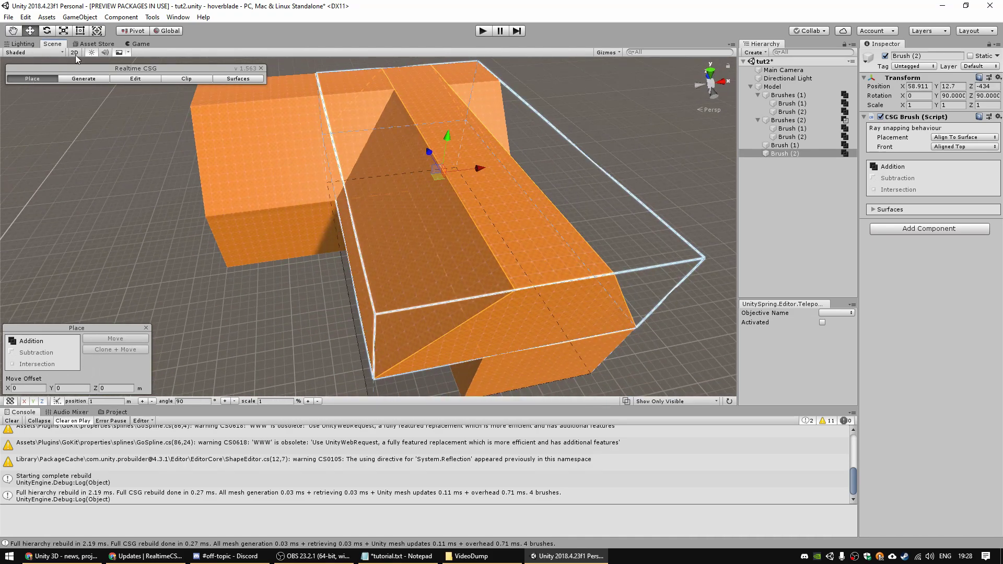
- Narrow the second roof brush by moving its side edges inward to fit the side wing, and deselect it
{"action": "left_click", "coordinate": [136, 79]}
{"action": "mouse_move", "coordinate": [221, 215]}
{"action": "left_mouse_down", "text": "alt"}
{"action": "mouse_move", "coordinate": [237, 224]}
{"action": "mouse_move", "coordinate": [206, 225]}
{"action": "left_mouse_up", "text": "alt"}
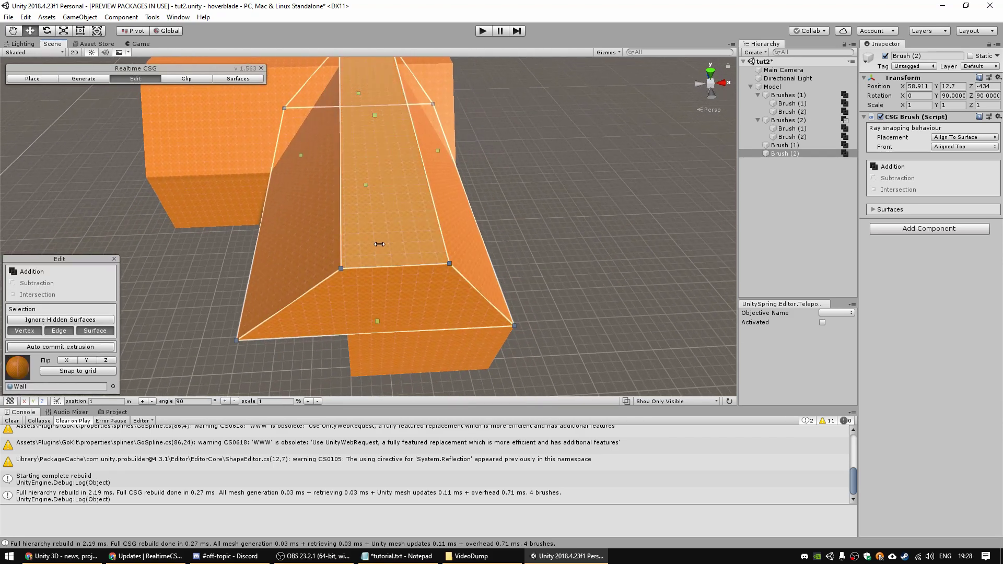
{"action": "left_click", "coordinate": [340, 230]}
{"action": "left_click_drag", "start_coordinate": [384, 120], "coordinate": [431, 117]}
{"action": "mouse_move", "coordinate": [291, 238]}
{"action": "left_mouse_down"}
{"action": "mouse_move", "coordinate": [312, 185]}
{"action": "mouse_move", "coordinate": [388, 178]}
{"action": "left_mouse_up"}
{"action": "right_click_drag", "start_coordinate": [520, 217], "coordinate": [482, 138], "text": "shift"}
{"action": "left_click_drag", "start_coordinate": [481, 137], "coordinate": [486, 174], "text": "alt"}
{"action": "left_click", "coordinate": [50, 78]}
{"action": "left_click", "coordinate": [306, 130]}
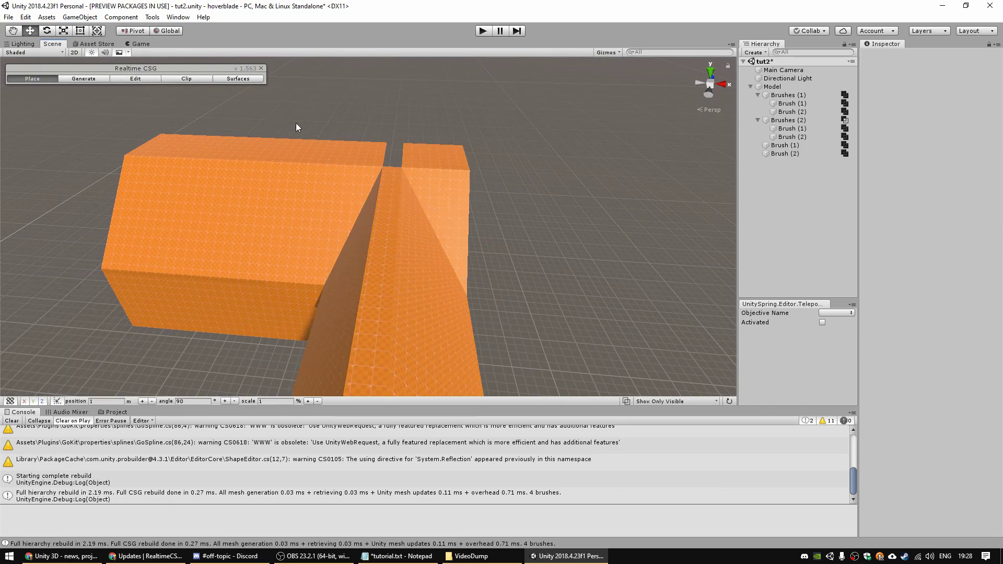
- Rebuild the CSG geometry and check where the two roof brushes meet
{"action": "mouse_move", "coordinate": [306, 131]}
{"action": "left_mouse_down", "text": "alt"}
{"action": "mouse_move", "coordinate": [346, 72]}
{"action": "mouse_move", "coordinate": [391, 68]}
{"action": "mouse_move", "coordinate": [473, 74]}
{"action": "mouse_move", "coordinate": [515, 140]}
{"action": "mouse_move", "coordinate": [605, 149]}
{"action": "mouse_move", "coordinate": [475, 135]}
{"action": "left_mouse_up", "text": "alt"}
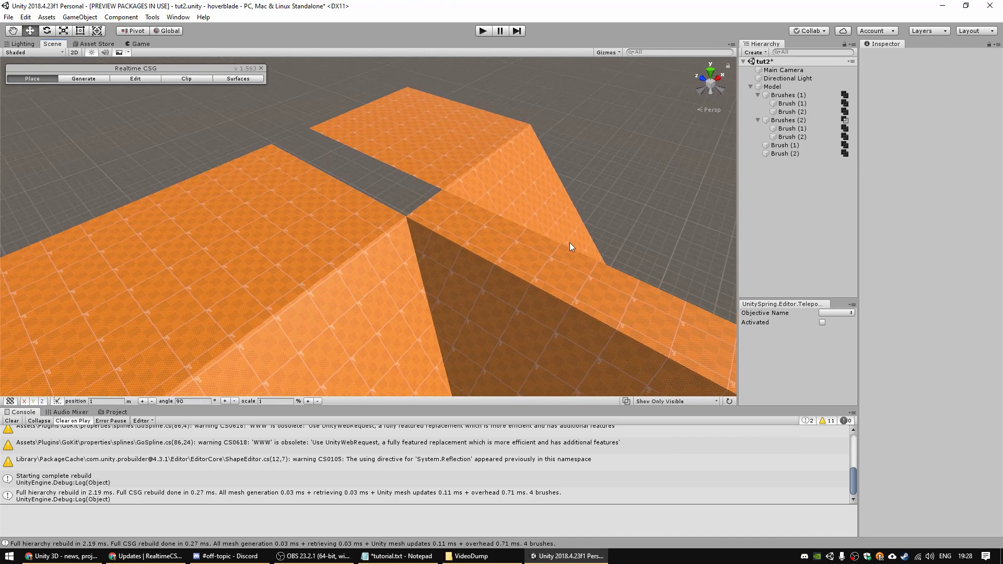
{"action": "left_click", "coordinate": [728, 402]}
{"action": "mouse_move", "coordinate": [580, 337]}
{"action": "left_mouse_down", "text": "alt"}
{"action": "mouse_move", "coordinate": [557, 324]}
{"action": "mouse_move", "coordinate": [497, 323]}
{"action": "left_mouse_up", "text": "alt"}
{"action": "left_click", "coordinate": [392, 284]}
{"action": "left_click", "coordinate": [133, 78]}
{"action": "mouse_move", "coordinate": [410, 279]}
{"action": "left_mouse_down", "text": "alt"}
{"action": "mouse_move", "coordinate": [329, 239]}
{"action": "mouse_move", "coordinate": [315, 208]}
{"action": "left_mouse_up", "text": "alt"}
{"action": "left_click", "coordinate": [340, 238]}
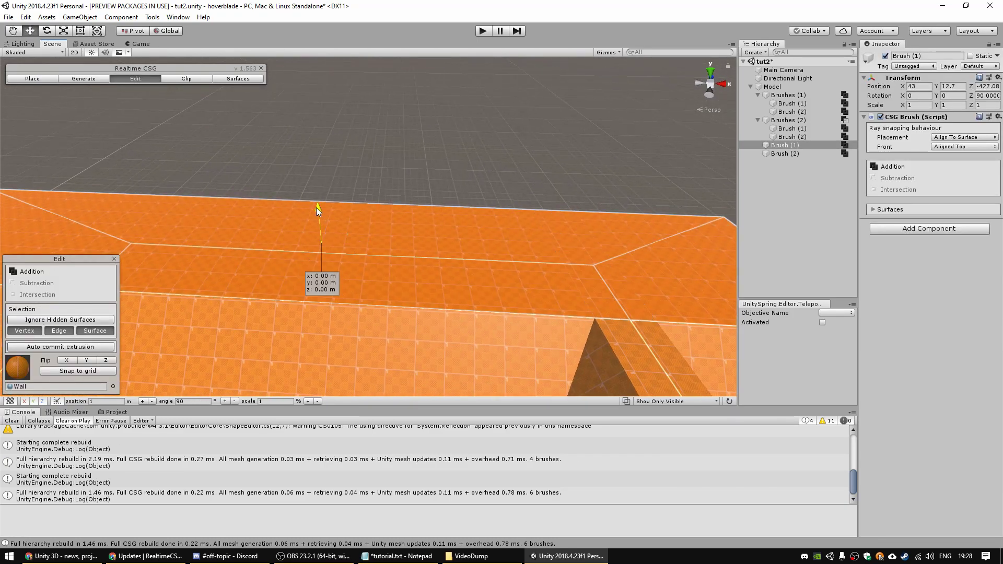
{"action": "left_click", "coordinate": [32, 79]}
{"action": "left_click", "coordinate": [416, 193]}
- Examine the corner of the L-shaped house where the two roof brushes overlap
{"action": "mouse_move", "coordinate": [417, 196]}
{"action": "left_mouse_down", "text": "alt"}
{"action": "mouse_move", "coordinate": [656, 205]}
{"action": "mouse_move", "coordinate": [849, 229]}
{"action": "mouse_move", "coordinate": [893, 255]}
{"action": "mouse_move", "coordinate": [977, 228]}
{"action": "mouse_move", "coordinate": [70, 235]}
{"action": "mouse_move", "coordinate": [215, 209]}
{"action": "mouse_move", "coordinate": [130, 203]}
{"action": "mouse_move", "coordinate": [416, 216]}
{"action": "mouse_move", "coordinate": [155, 221]}
{"action": "mouse_move", "coordinate": [190, 206]}
{"action": "mouse_move", "coordinate": [195, 183]}
{"action": "mouse_move", "coordinate": [319, 149]}
{"action": "mouse_move", "coordinate": [310, 201]}
{"action": "mouse_move", "coordinate": [268, 188]}
{"action": "mouse_move", "coordinate": [379, 216]}
{"action": "mouse_move", "coordinate": [358, 180]}
{"action": "left_mouse_up", "text": "alt"}
{"action": "right_click_drag", "start_coordinate": [357, 179], "coordinate": [362, 189], "text": "shift"}
{"action": "key", "text": "shift+w"}
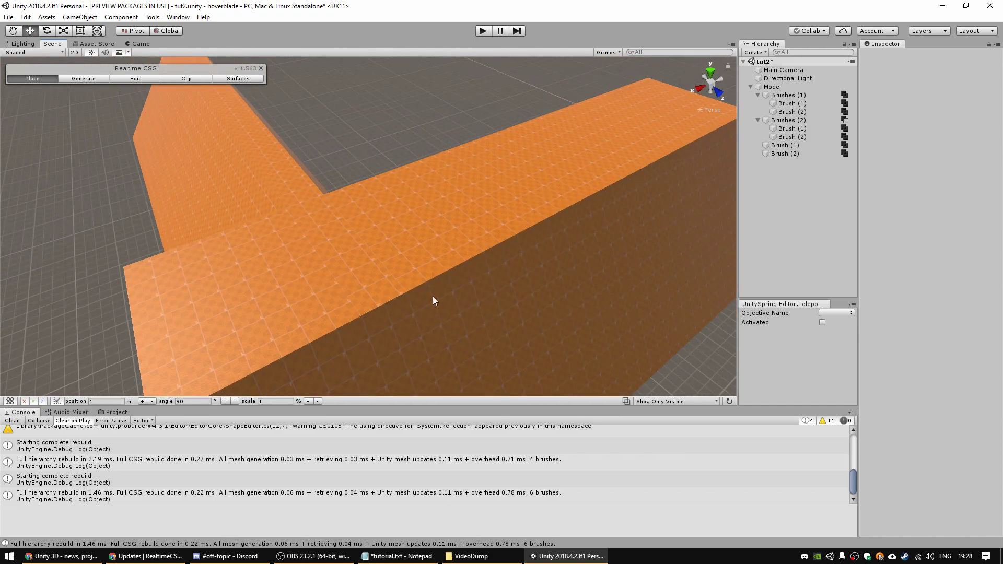
{"action": "mouse_move", "coordinate": [372, 302]}
{"action": "left_mouse_down", "text": "alt"}
{"action": "mouse_move", "coordinate": [293, 296]}
{"action": "mouse_move", "coordinate": [387, 331]}
{"action": "mouse_move", "coordinate": [307, 234]}
{"action": "left_mouse_up", "text": "alt"}
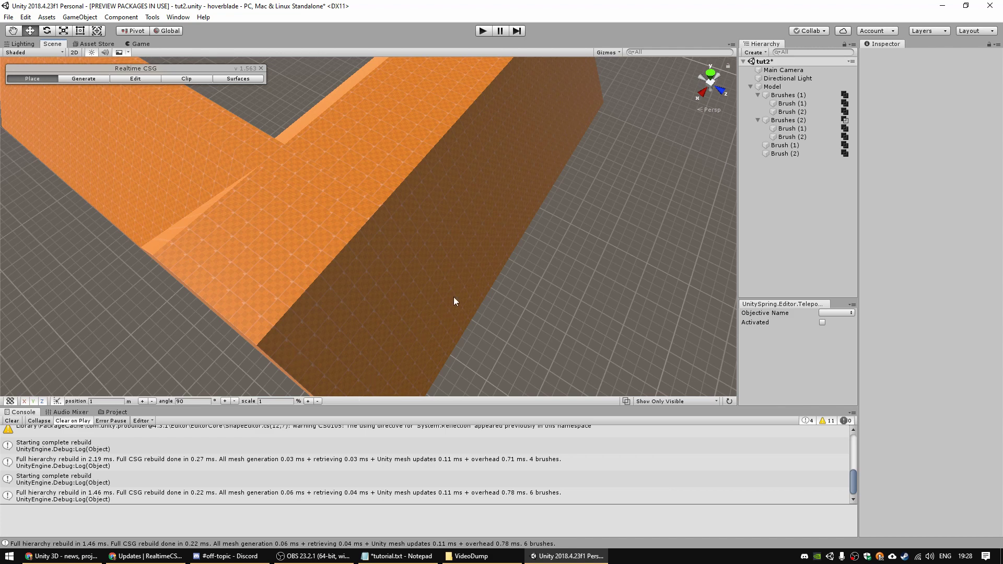
{"action": "right_click_drag", "start_coordinate": [394, 306], "coordinate": [368, 266]}
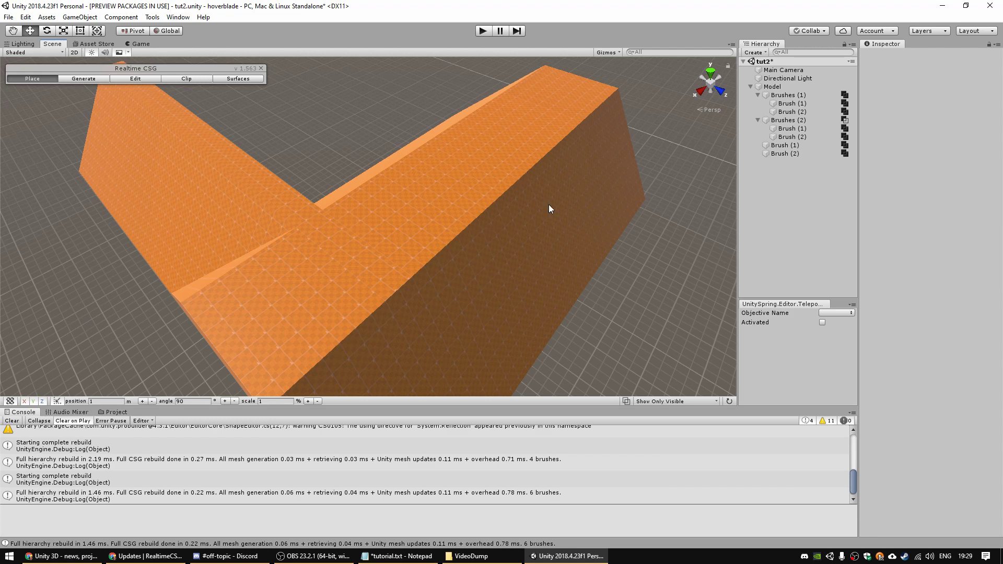
{"action": "right_click_drag", "start_coordinate": [328, 250], "coordinate": [312, 243]}
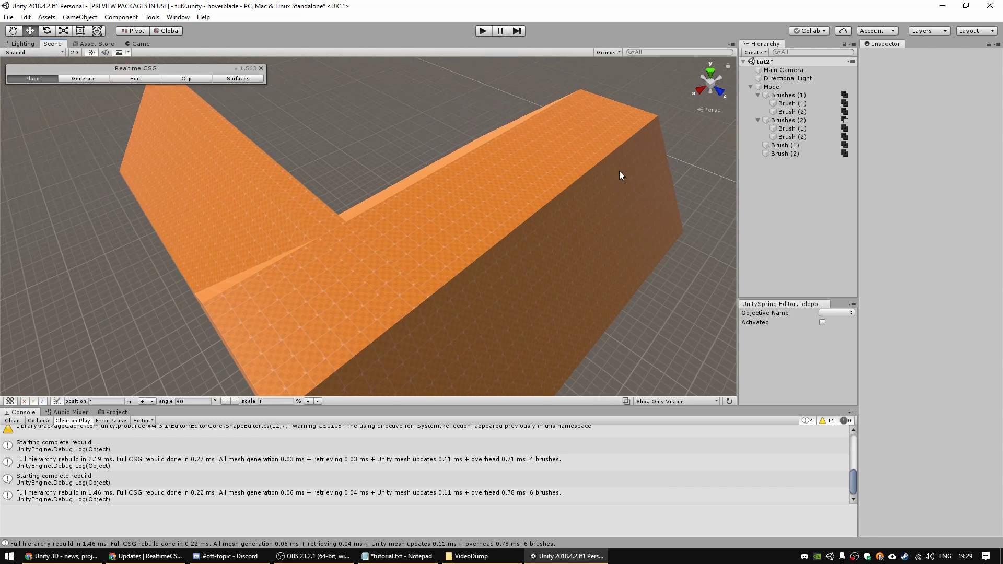
{"action": "mouse_move", "coordinate": [408, 180]}
{"action": "right_mouse_down"}
{"action": "mouse_move", "coordinate": [291, 222]}
{"action": "mouse_move", "coordinate": [299, 220]}
{"action": "right_mouse_up"}
- Split the main wing's roof brush with Clip along the inner edge of the side wing's ridge
{"action": "left_click", "coordinate": [440, 194]}
{"action": "mouse_move", "coordinate": [440, 194]}
{"action": "right_mouse_down"}
{"action": "mouse_move", "coordinate": [460, 193]}
{"action": "mouse_move", "coordinate": [293, 143]}
{"action": "right_mouse_up"}
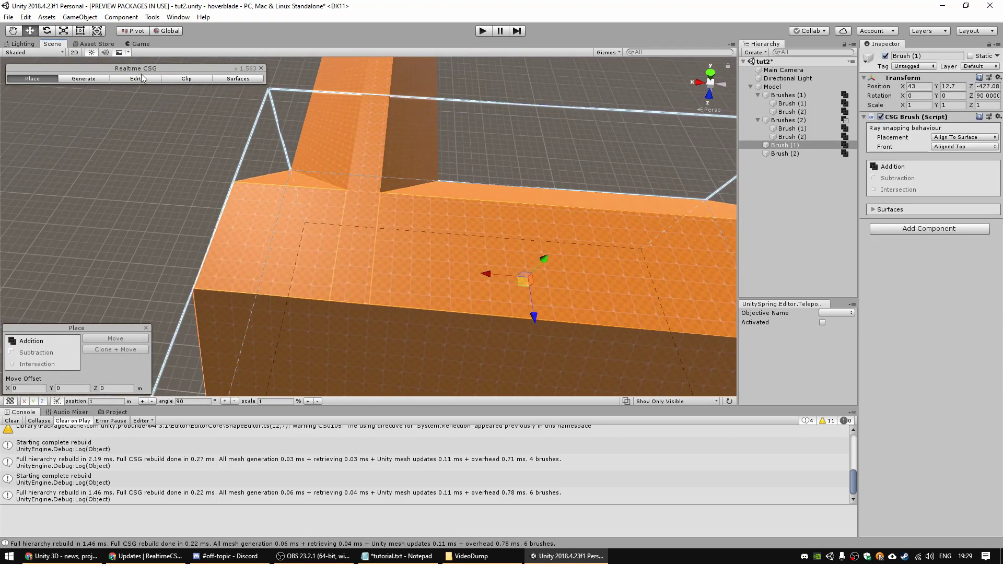
{"action": "left_click", "coordinate": [186, 78]}
{"action": "left_click", "coordinate": [378, 221]}
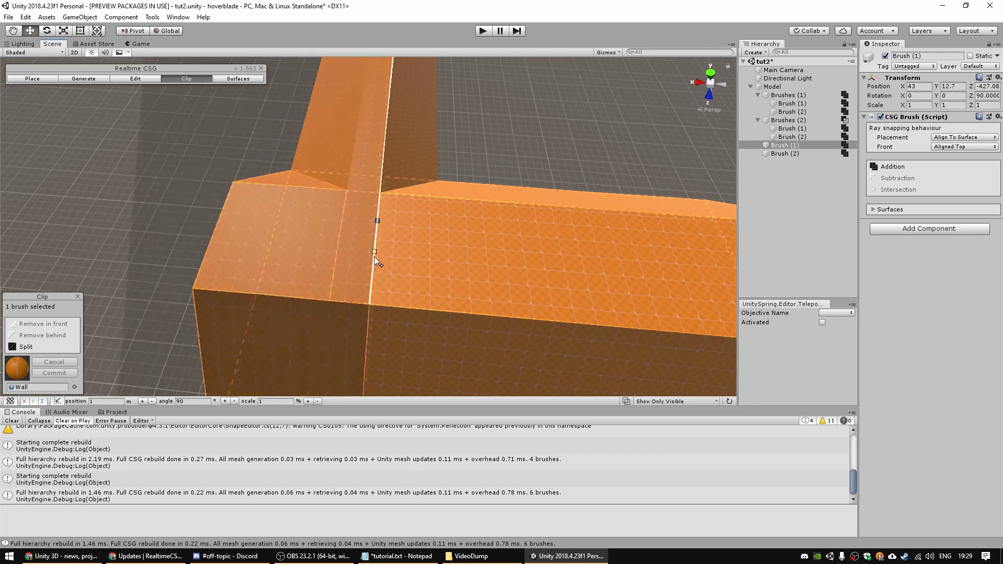
{"action": "left_click", "coordinate": [371, 285]}
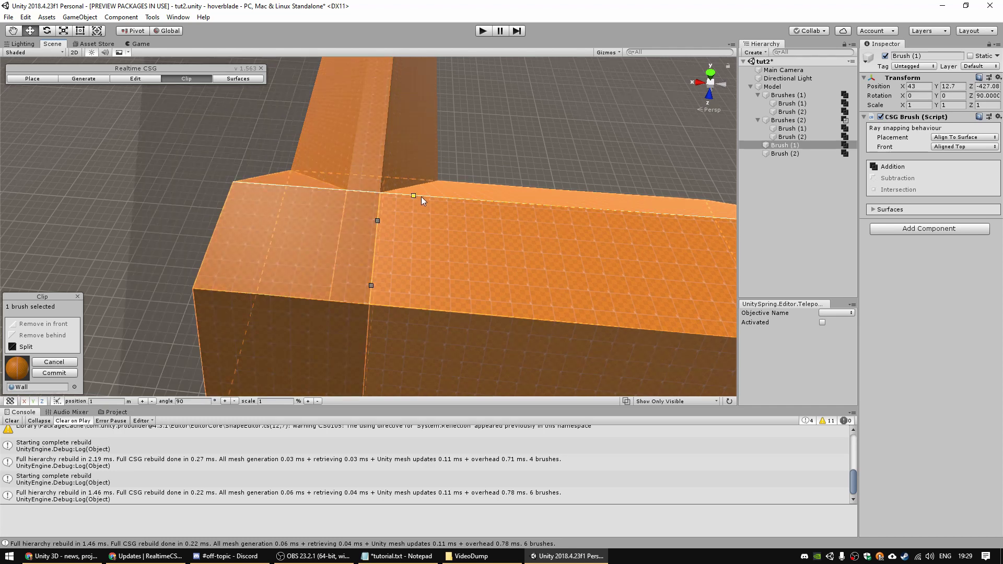
{"action": "key", "text": "Return"}
- Split the side wing's roof brush with Clip along the inner edge of the main roof's flat top
{"action": "mouse_move", "coordinate": [394, 193]}
{"action": "right_mouse_down"}
{"action": "mouse_move", "coordinate": [307, 160]}
{"action": "mouse_move", "coordinate": [361, 156]}
{"action": "right_mouse_up"}
{"action": "left_click", "coordinate": [32, 78]}
{"action": "left_click", "coordinate": [300, 153]}
{"action": "left_click", "coordinate": [186, 78]}
{"action": "left_click", "coordinate": [296, 185]}
{"action": "left_click", "coordinate": [251, 214]}
{"action": "left_click", "coordinate": [364, 231]}
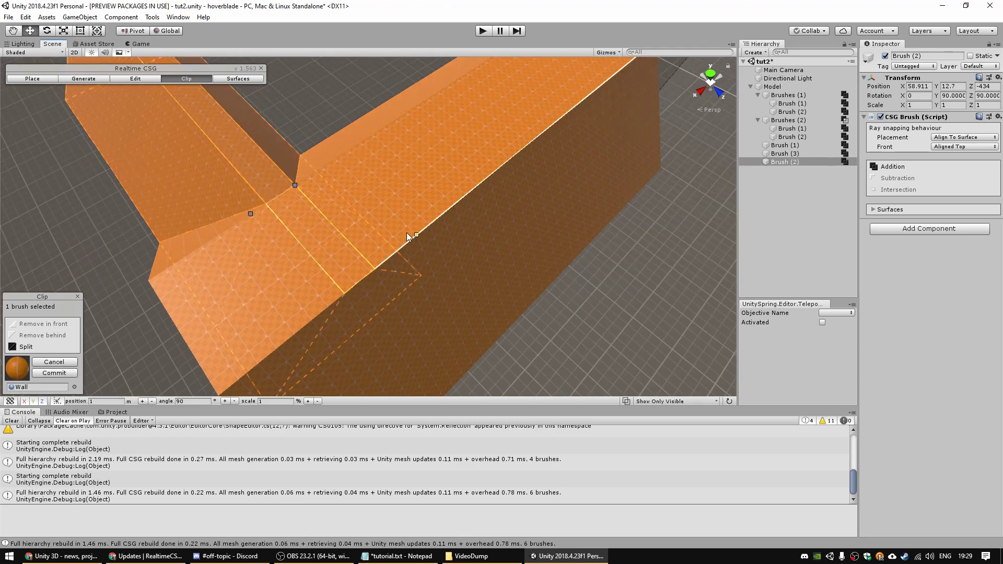
{"action": "key", "text": "Return"}
- Create a new CSG Operation at the end of the model's hierarchy
{"action": "left_click", "coordinate": [760, 209]}
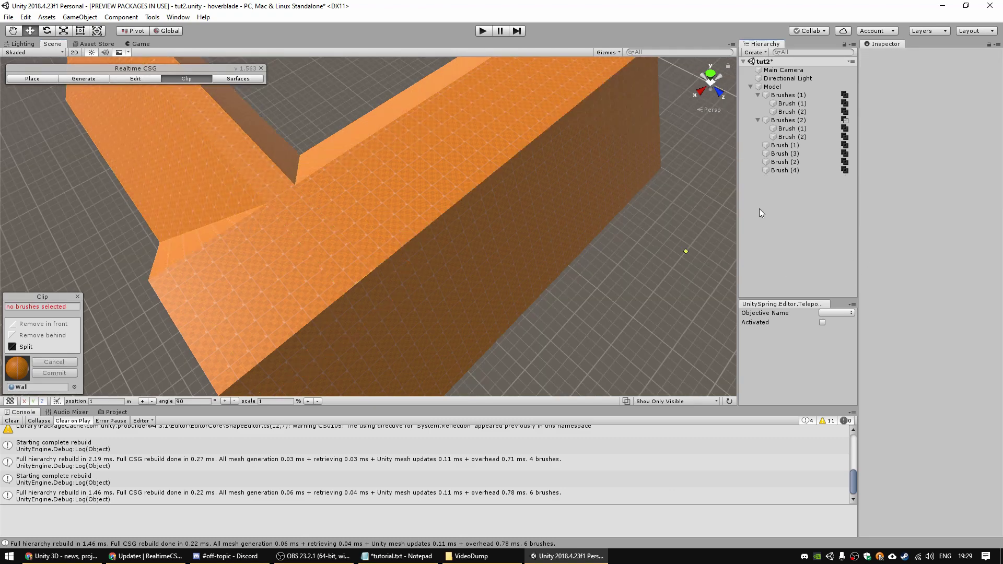
{"action": "right_click", "coordinate": [760, 209]}
{"action": "mouse_move", "coordinate": [815, 399]}
{"action": "left_click", "coordinate": [880, 411]}
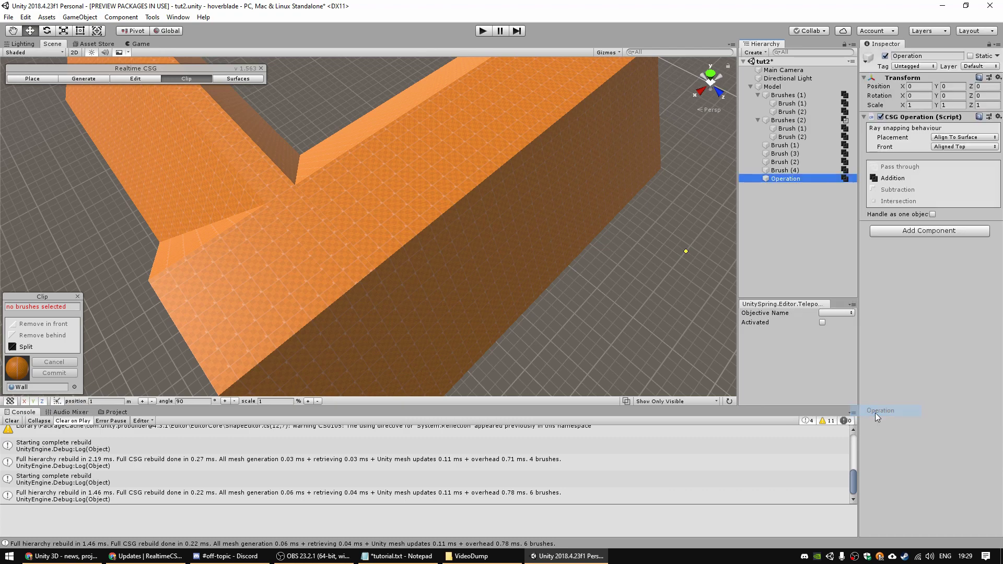
- Identify the two overlapping corner roof pieces, Brush (2) and Brush (3), and parent them to the Operation
{"action": "left_click", "coordinate": [32, 80]}
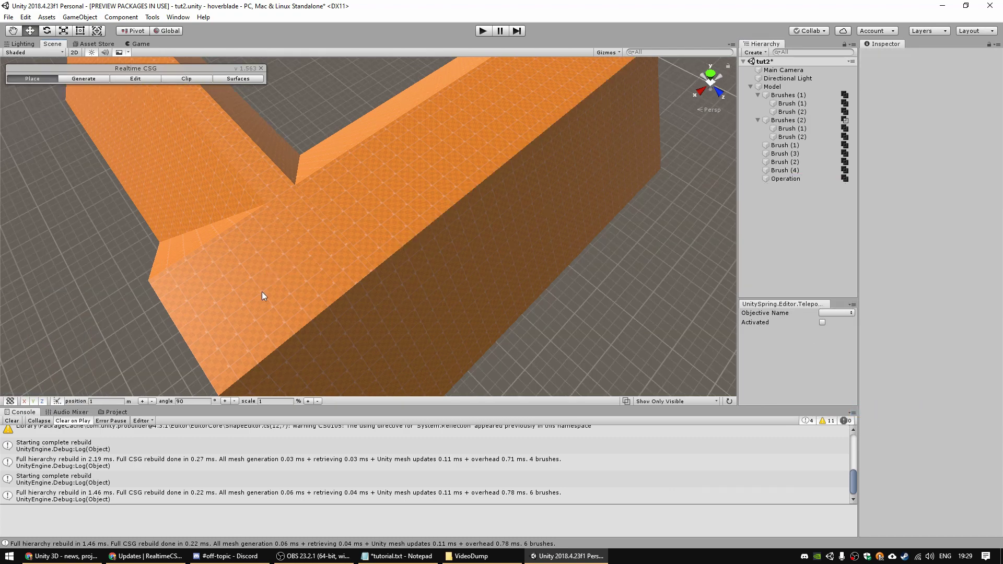
{"action": "left_click", "coordinate": [241, 295]}
{"action": "key", "text": "Escape"}
{"action": "left_click", "coordinate": [362, 300]}
{"action": "left_click", "coordinate": [806, 169]}
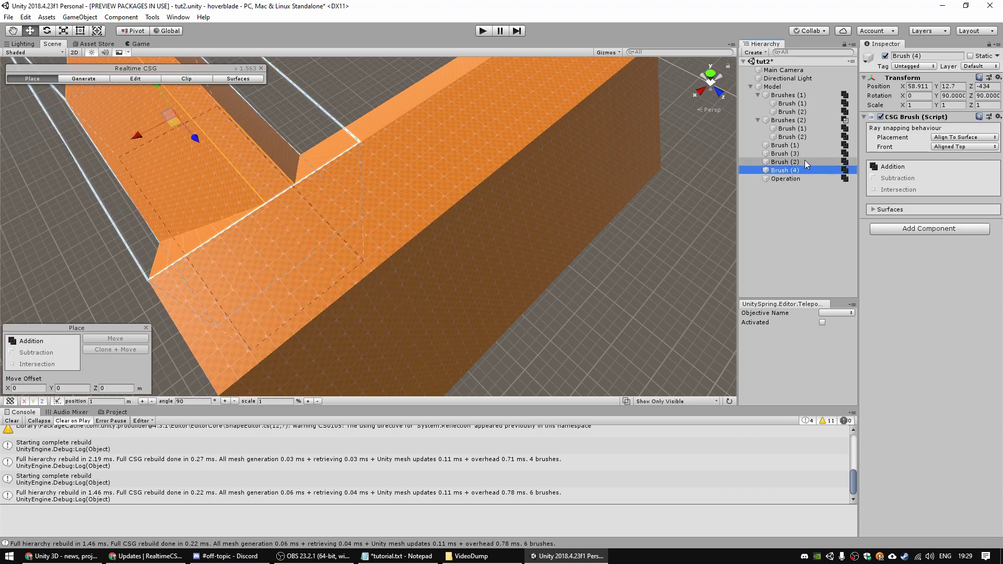
{"action": "left_click", "coordinate": [805, 162]}
{"action": "left_click", "coordinate": [800, 146]}
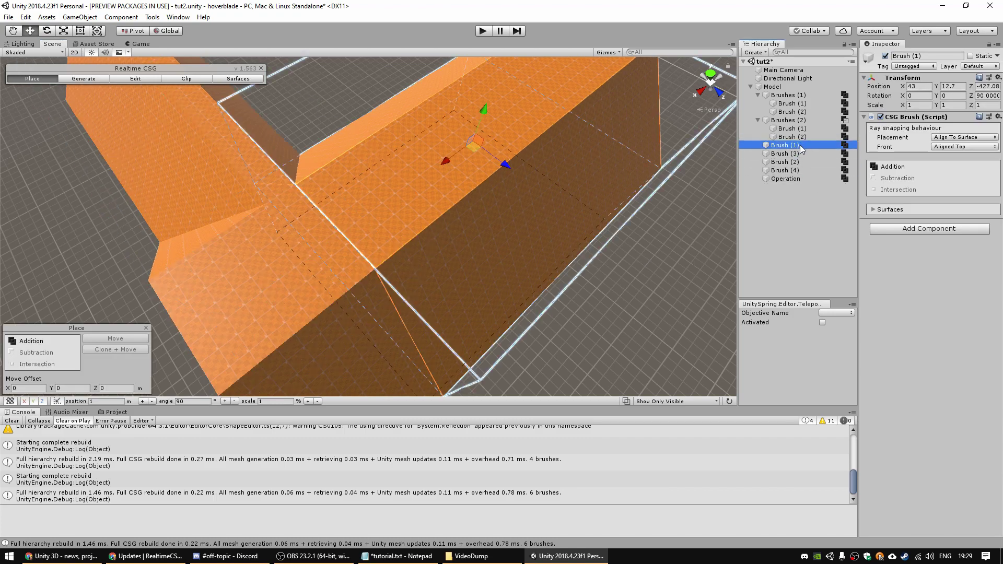
{"action": "left_click", "coordinate": [797, 153]}
{"action": "left_click", "coordinate": [794, 162]}
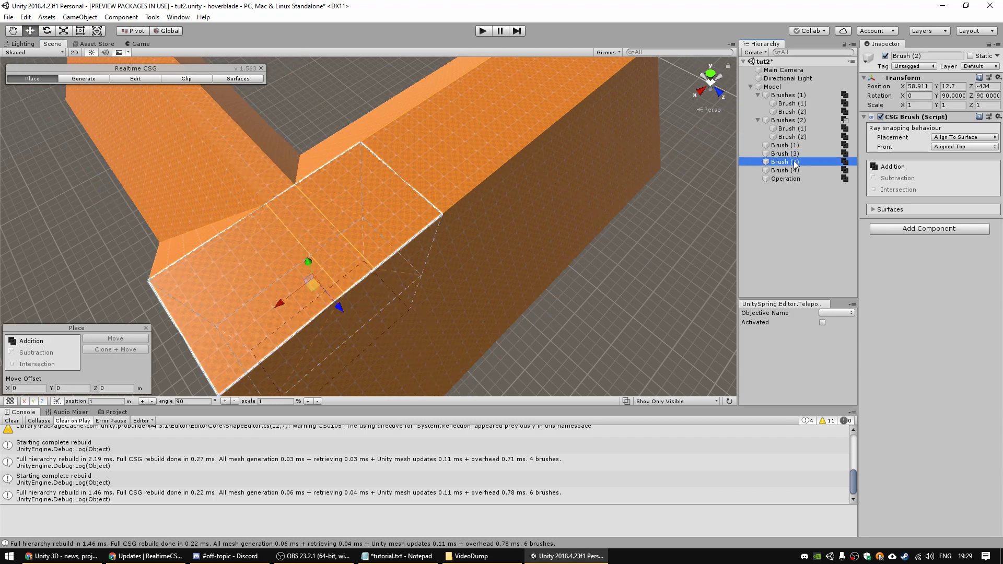
{"action": "left_click", "coordinate": [806, 155], "text": "ctrl"}
{"action": "mouse_move", "coordinate": [524, 220]}
{"action": "left_mouse_down", "text": "alt"}
{"action": "mouse_move", "coordinate": [494, 245]}
{"action": "mouse_move", "coordinate": [502, 251]}
{"action": "left_mouse_up", "text": "alt"}
{"action": "left_click_drag", "start_coordinate": [786, 162], "coordinate": [791, 179]}
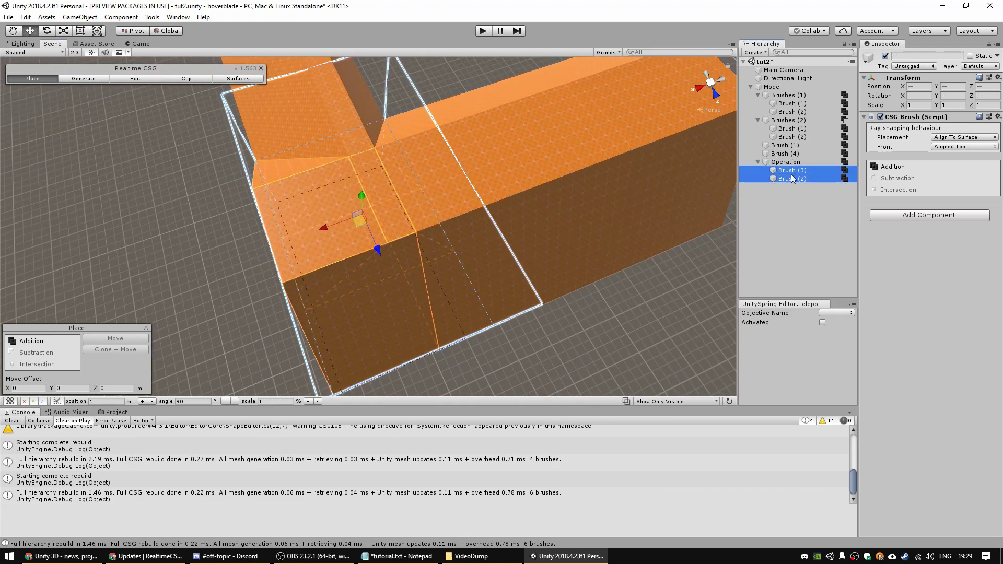
- Set Brush (2) inside the Operation to Intersection
{"action": "left_click", "coordinate": [792, 178]}
{"action": "left_click", "coordinate": [915, 190]}
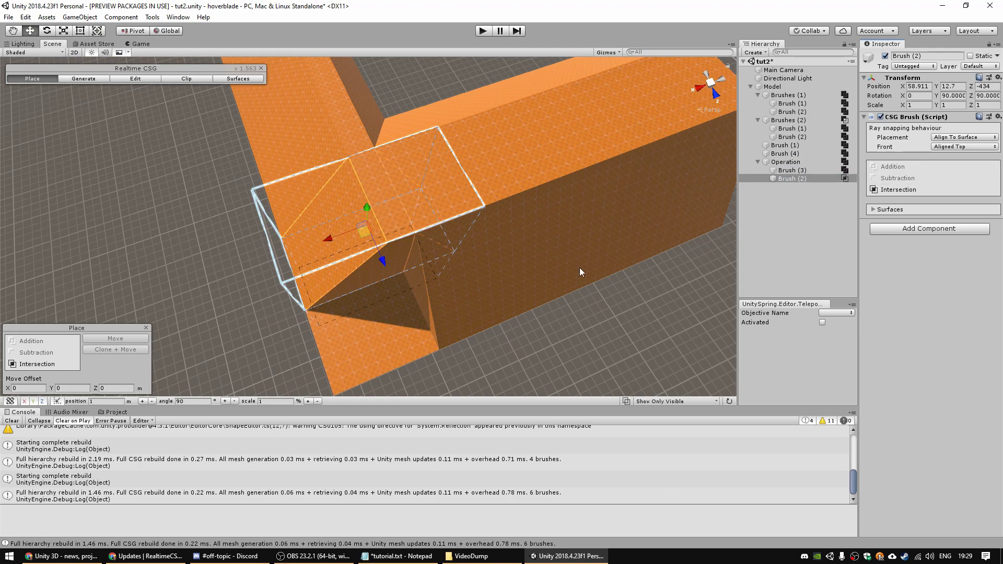
{"action": "mouse_move", "coordinate": [579, 268]}
{"action": "left_mouse_down", "text": "alt"}
{"action": "mouse_move", "coordinate": [636, 271]}
{"action": "mouse_move", "coordinate": [678, 257]}
{"action": "mouse_move", "coordinate": [636, 258]}
{"action": "left_mouse_up", "text": "alt"}
- Extend the intersecting brush's outer side face outward so the roof corner is filled without a gap
{"action": "left_click", "coordinate": [135, 79]}
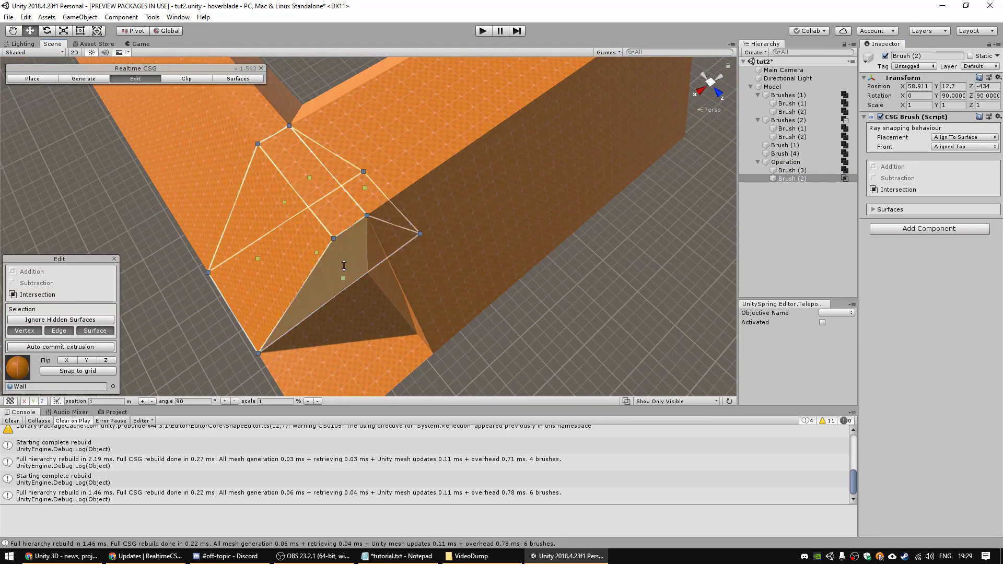
{"action": "mouse_move", "coordinate": [343, 265]}
{"action": "left_mouse_down"}
{"action": "mouse_move", "coordinate": [387, 329]}
{"action": "mouse_move", "coordinate": [448, 375]}
{"action": "left_mouse_up"}
{"action": "mouse_move", "coordinate": [476, 332]}
{"action": "left_mouse_down", "text": "alt"}
{"action": "mouse_move", "coordinate": [404, 274]}
{"action": "mouse_move", "coordinate": [366, 261]}
{"action": "left_mouse_up", "text": "alt"}
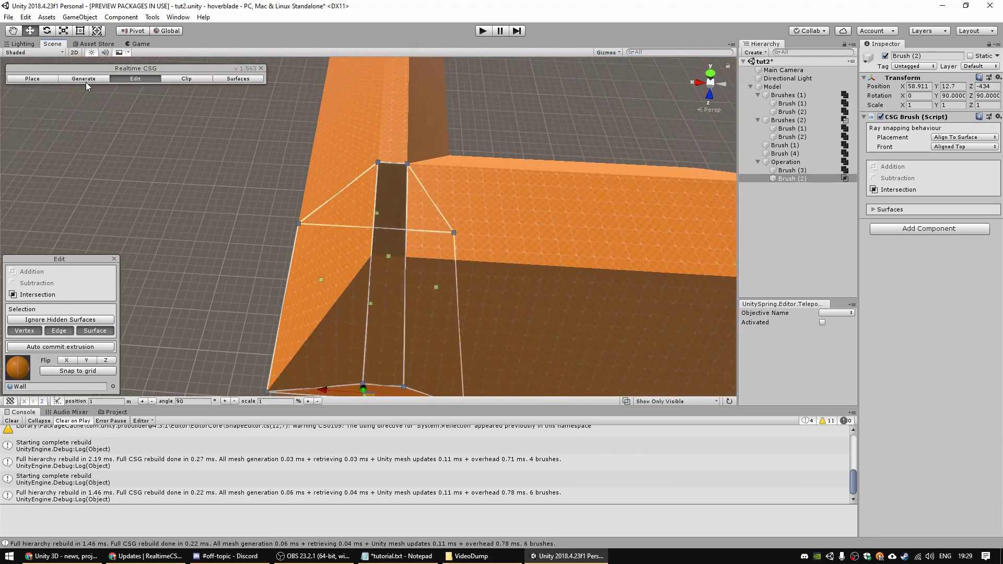
{"action": "left_click", "coordinate": [49, 76]}
{"action": "mouse_move", "coordinate": [207, 219]}
{"action": "left_mouse_down", "text": "alt"}
{"action": "mouse_move", "coordinate": [531, 211]}
{"action": "mouse_move", "coordinate": [290, 193]}
{"action": "mouse_move", "coordinate": [287, 148]}
{"action": "mouse_move", "coordinate": [354, 246]}
{"action": "left_mouse_up", "text": "alt"}
{"action": "left_click", "coordinate": [355, 246]}
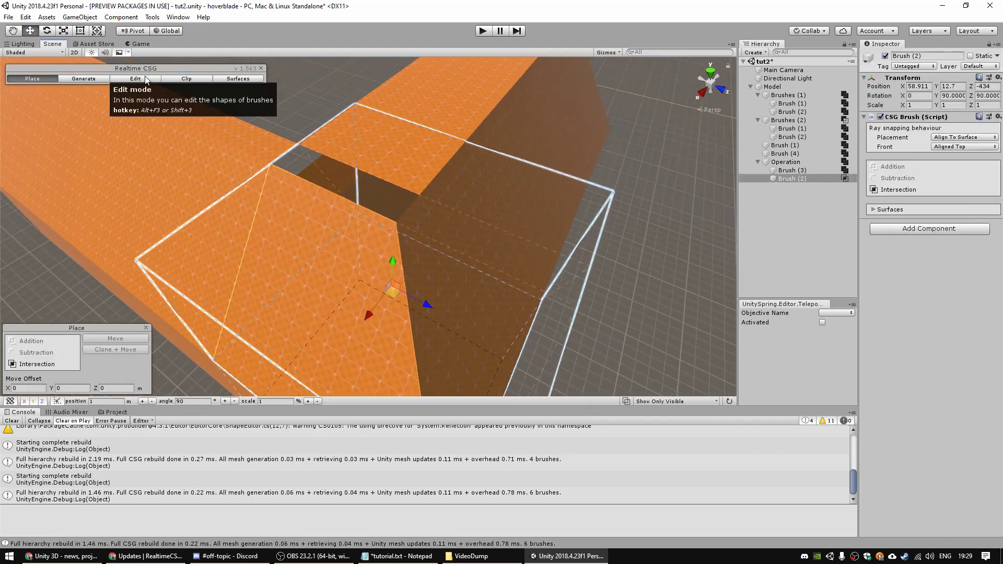
{"action": "left_click", "coordinate": [141, 79]}
{"action": "left_click", "coordinate": [412, 177]}
{"action": "left_click", "coordinate": [48, 78]}
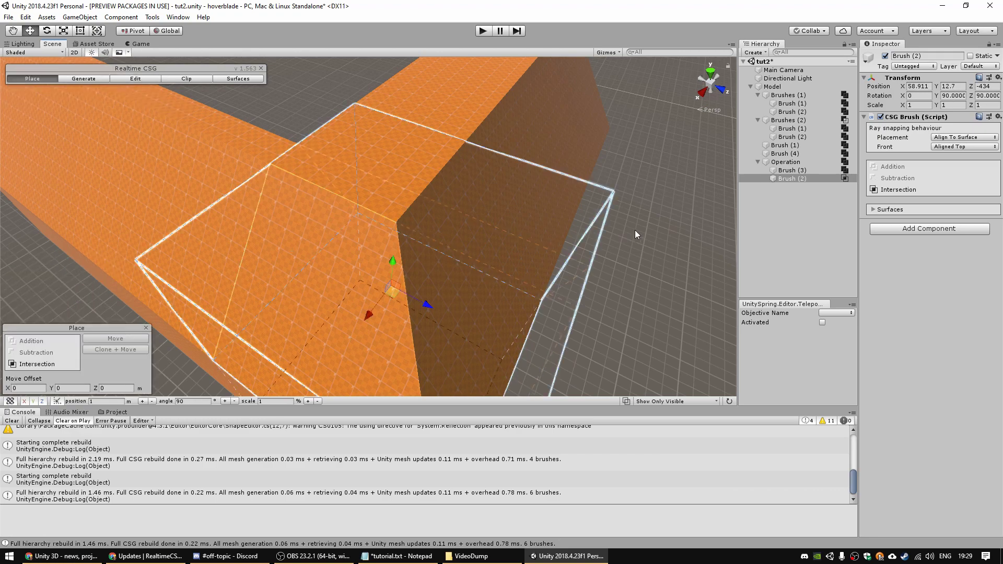
- Create a subtractive box brush through the house wall to cut a doorway
{"action": "left_click", "coordinate": [638, 230]}
{"action": "mouse_move", "coordinate": [639, 230]}
{"action": "left_mouse_down", "text": "alt"}
{"action": "mouse_move", "coordinate": [590, 281]}
{"action": "mouse_move", "coordinate": [497, 267]}
{"action": "mouse_move", "coordinate": [447, 274]}
{"action": "mouse_move", "coordinate": [478, 283]}
{"action": "mouse_move", "coordinate": [913, 246]}
{"action": "mouse_move", "coordinate": [27, 228]}
{"action": "mouse_move", "coordinate": [131, 218]}
{"action": "mouse_move", "coordinate": [176, 226]}
{"action": "left_mouse_up", "text": "alt"}
{"action": "right_click_drag", "start_coordinate": [176, 226], "coordinate": [100, 273]}
{"action": "mouse_move", "coordinate": [99, 273]}
{"action": "left_mouse_down", "text": "alt"}
{"action": "mouse_move", "coordinate": [419, 233]}
{"action": "mouse_move", "coordinate": [392, 186]}
{"action": "mouse_move", "coordinate": [699, 195]}
{"action": "mouse_move", "coordinate": [712, 170]}
{"action": "mouse_move", "coordinate": [351, 156]}
{"action": "mouse_move", "coordinate": [769, 171]}
{"action": "mouse_move", "coordinate": [829, 162]}
{"action": "mouse_move", "coordinate": [333, 289]}
{"action": "mouse_move", "coordinate": [431, 169]}
{"action": "mouse_move", "coordinate": [405, 144]}
{"action": "left_mouse_up", "text": "alt"}
{"action": "right_click_drag", "start_coordinate": [449, 192], "coordinate": [612, 204]}
{"action": "key", "text": "a"}
{"action": "mouse_move", "coordinate": [272, 237]}
{"action": "left_mouse_down", "text": "alt"}
{"action": "mouse_move", "coordinate": [506, 253]}
{"action": "mouse_move", "coordinate": [293, 184]}
{"action": "mouse_move", "coordinate": [230, 187]}
{"action": "left_mouse_up", "text": "alt"}
{"action": "key", "text": "w"}
{"action": "key", "text": "a"}
{"action": "mouse_move", "coordinate": [346, 249]}
{"action": "right_mouse_down"}
{"action": "mouse_move", "coordinate": [352, 212]}
{"action": "mouse_move", "coordinate": [419, 255]}
{"action": "mouse_move", "coordinate": [401, 259]}
{"action": "mouse_move", "coordinate": [408, 230]}
{"action": "right_mouse_up"}
{"action": "key", "text": "Return"}
{"action": "key", "text": "s"}
{"action": "key", "text": "w"}
{"action": "key", "text": "d"}
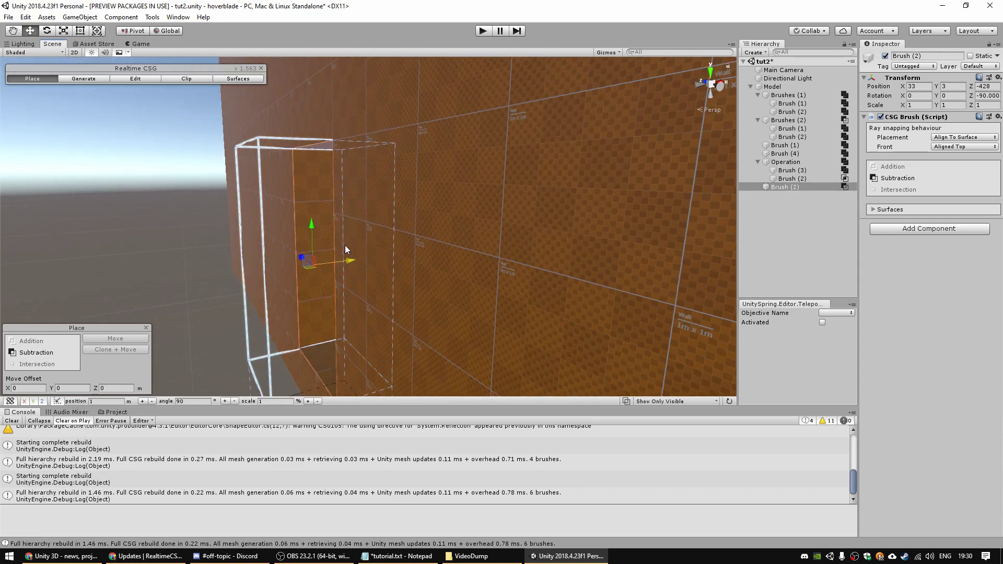
- Adjust the subtractive doorway brush along X so it passes through the wall
{"action": "right_click_drag", "start_coordinate": [388, 185], "coordinate": [348, 240]}
{"action": "key", "text": "w"}
{"action": "scroll", "coordinate": [353, 266], "scroll_direction": "down", "scroll_amount": 5}
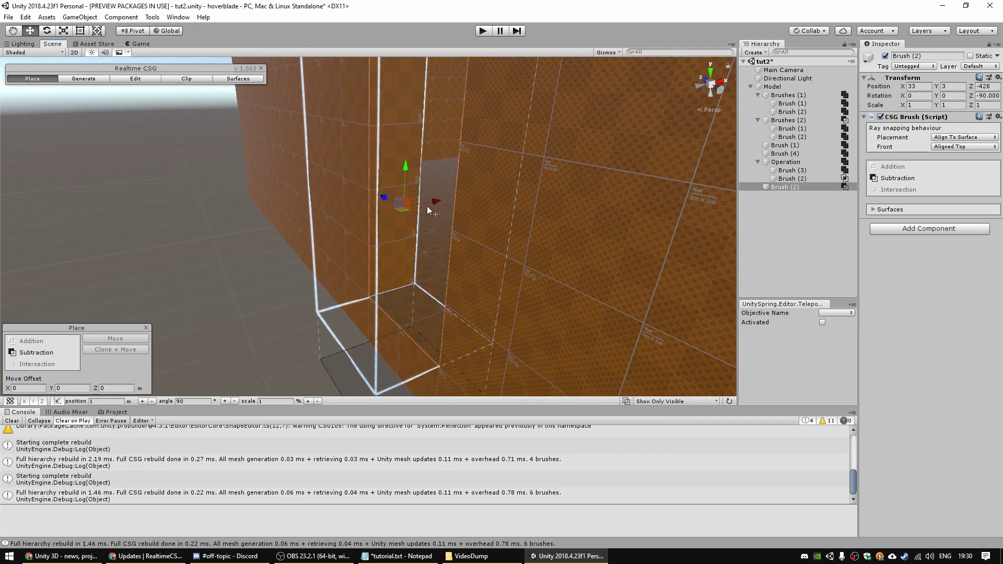
{"action": "mouse_move", "coordinate": [428, 206]}
{"action": "left_mouse_down"}
{"action": "mouse_move", "coordinate": [491, 199]}
{"action": "mouse_move", "coordinate": [307, 217]}
{"action": "mouse_move", "coordinate": [272, 198]}
{"action": "mouse_move", "coordinate": [400, 246]}
{"action": "mouse_move", "coordinate": [103, 149]}
{"action": "left_mouse_up"}
{"action": "left_click", "coordinate": [135, 78]}
{"action": "left_click", "coordinate": [33, 79]}
{"action": "mouse_move", "coordinate": [325, 203]}
{"action": "left_mouse_down", "text": "alt"}
{"action": "mouse_move", "coordinate": [277, 196]}
{"action": "mouse_move", "coordinate": [295, 205]}
{"action": "left_mouse_up", "text": "alt"}
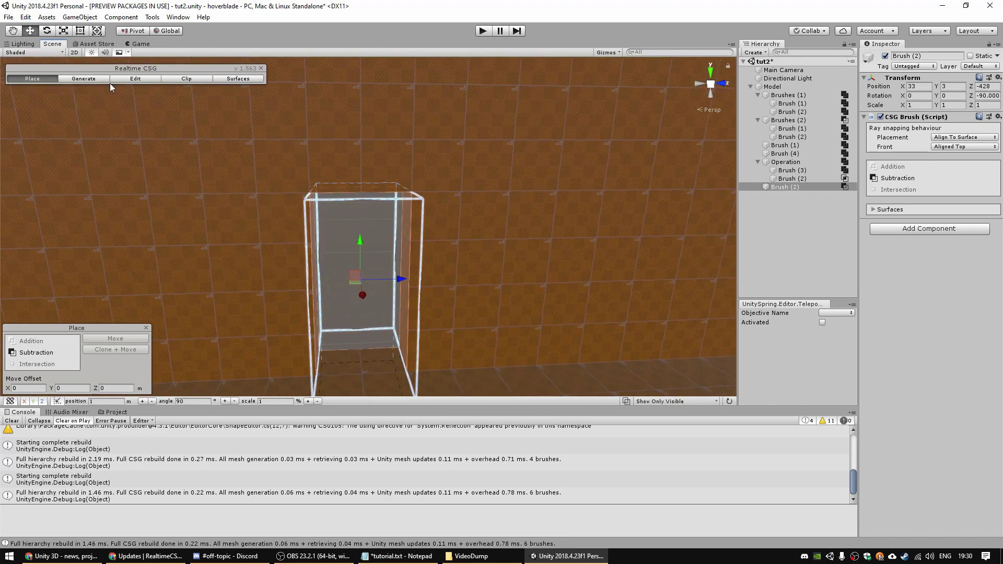
- Draw a cylinder profile with a 1 m radius centred on the doorway's top edge
{"action": "left_click", "coordinate": [84, 78]}
{"action": "left_click", "coordinate": [29, 341]}
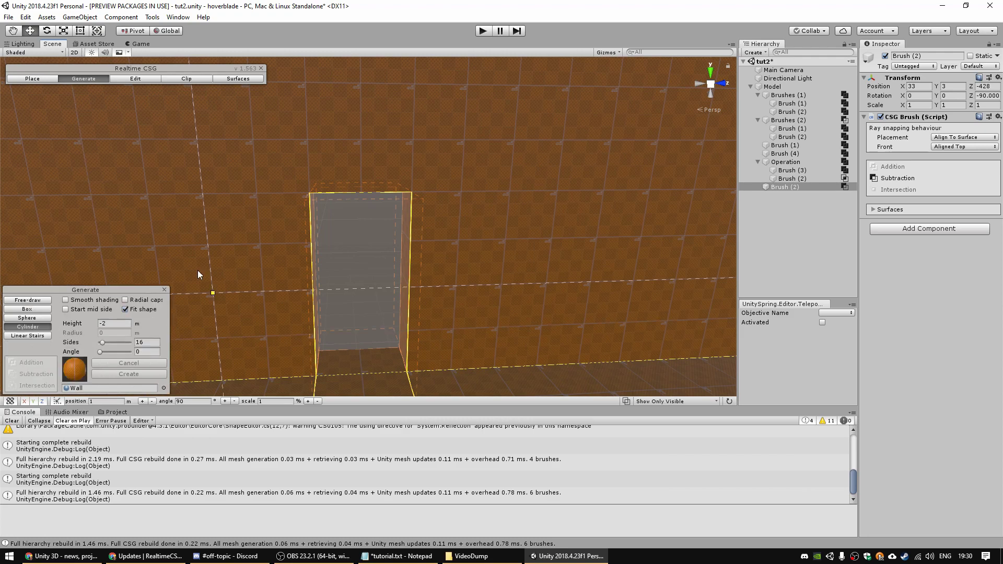
{"action": "left_click", "coordinate": [361, 192]}
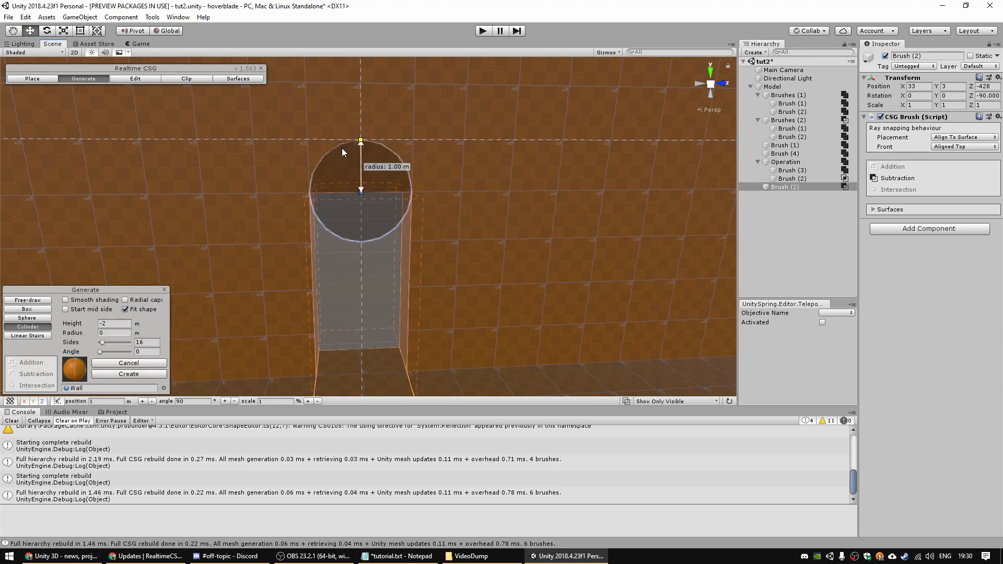
{"action": "left_click", "coordinate": [342, 150]}
- Extrude the cylinder 3 m through the wall as a subtraction to arch the doorway, and return to Place mode
{"action": "mouse_move", "coordinate": [340, 180]}
{"action": "right_mouse_down"}
{"action": "mouse_move", "coordinate": [664, 238]}
{"action": "mouse_move", "coordinate": [623, 235]}
{"action": "right_mouse_up"}
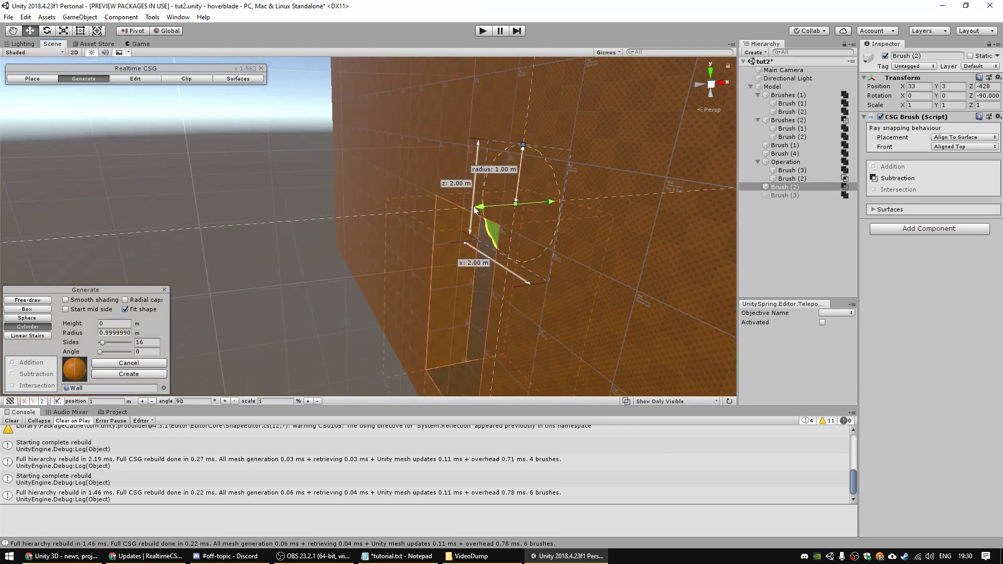
{"action": "left_click_drag", "start_coordinate": [470, 206], "coordinate": [435, 212]}
{"action": "mouse_move", "coordinate": [506, 216]}
{"action": "right_mouse_down"}
{"action": "mouse_move", "coordinate": [478, 209]}
{"action": "mouse_move", "coordinate": [323, 239]}
{"action": "right_mouse_up"}
{"action": "right_click_drag", "start_coordinate": [373, 268], "coordinate": [504, 270]}
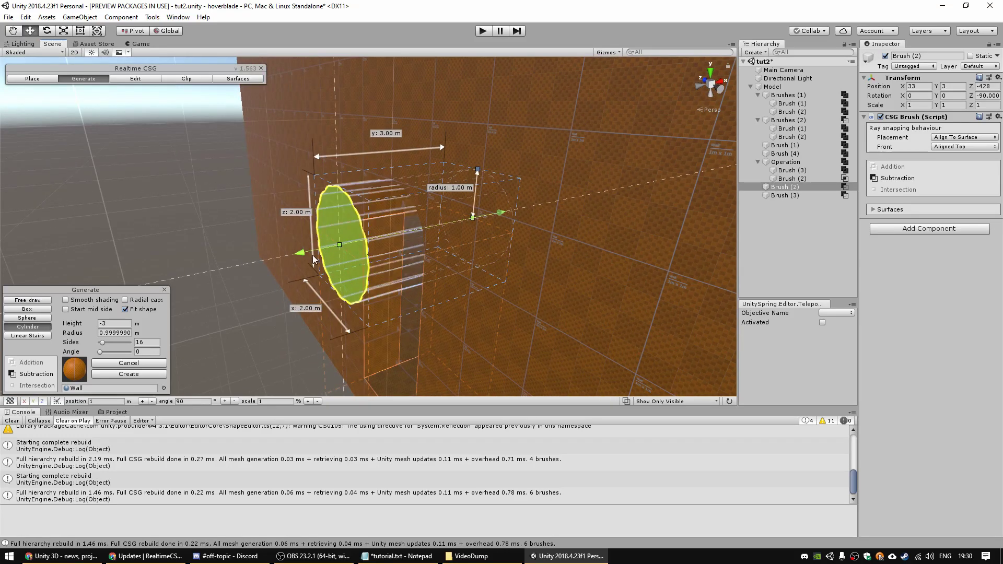
{"action": "left_click", "coordinate": [315, 255]}
{"action": "left_click", "coordinate": [20, 78]}
- Create a second CSG Operation in the model for the doorway brushes
{"action": "right_click_drag", "start_coordinate": [113, 205], "coordinate": [337, 227]}
{"action": "key", "text": "d"}
{"action": "key", "text": "w"}
{"action": "right_click", "coordinate": [769, 227]}
{"action": "mouse_move", "coordinate": [832, 419]}
{"action": "left_click", "coordinate": [894, 430]}
- Parent the doorway's box and cylinder brushes to the second Operation and deselect them
{"action": "left_click", "coordinate": [775, 196], "text": "shift"}
{"action": "left_click", "coordinate": [780, 188]}
{"action": "left_click", "coordinate": [783, 198], "text": "shift"}
{"action": "left_click_drag", "start_coordinate": [782, 196], "coordinate": [792, 202]}
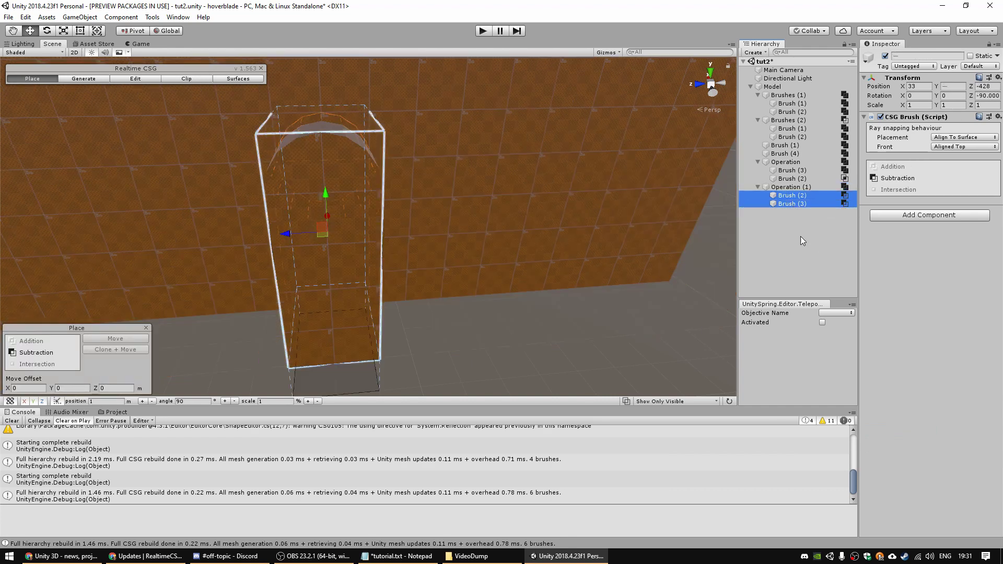
{"action": "left_click", "coordinate": [801, 237]}
- Inspect the arched doorway, checking its Operation and both subtractive brushes one by one
{"action": "right_click_drag", "start_coordinate": [523, 236], "coordinate": [401, 247]}
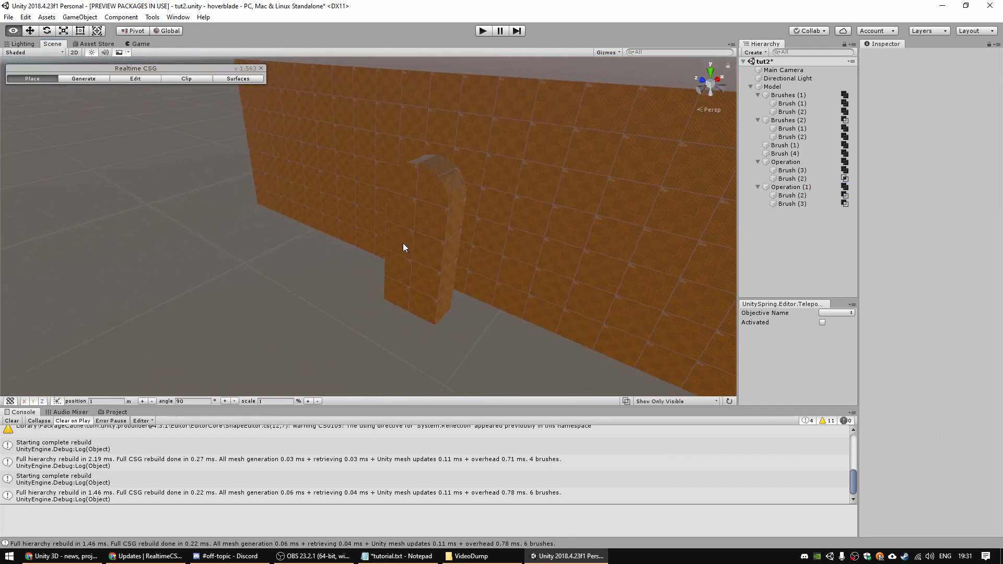
{"action": "left_click_drag", "start_coordinate": [409, 248], "coordinate": [618, 239], "text": "alt"}
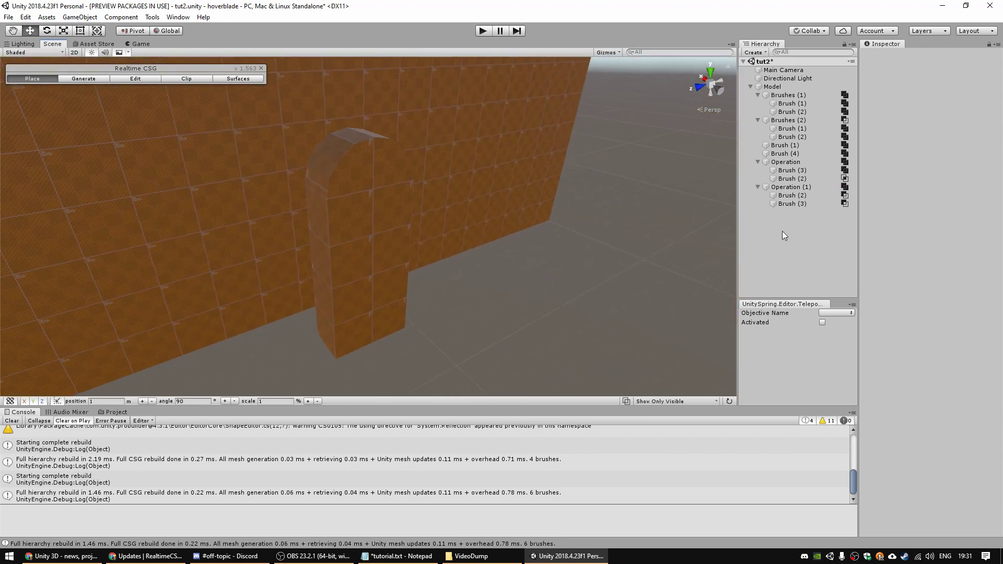
{"action": "left_click", "coordinate": [816, 185]}
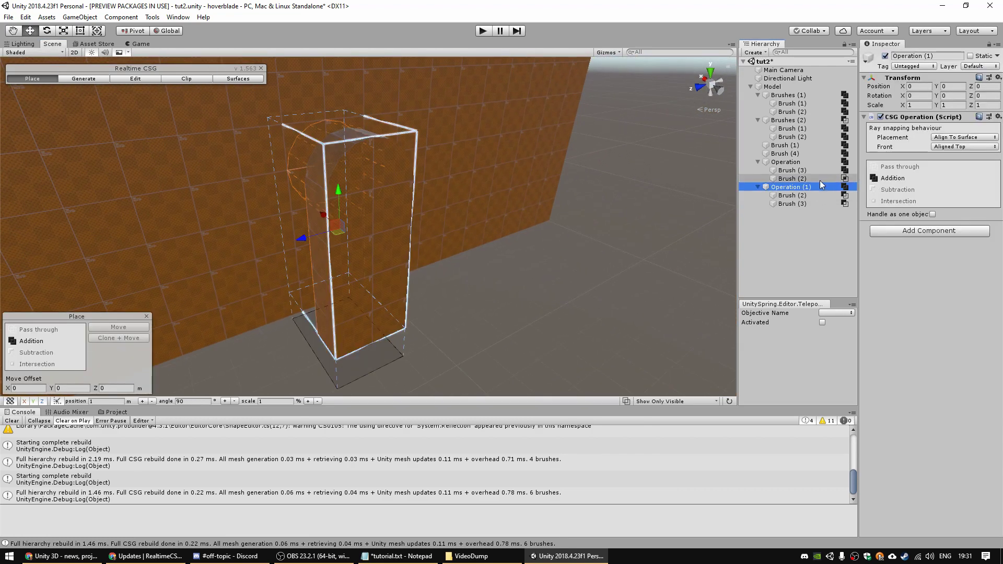
{"action": "left_click", "coordinate": [794, 196]}
{"action": "left_click", "coordinate": [799, 204]}
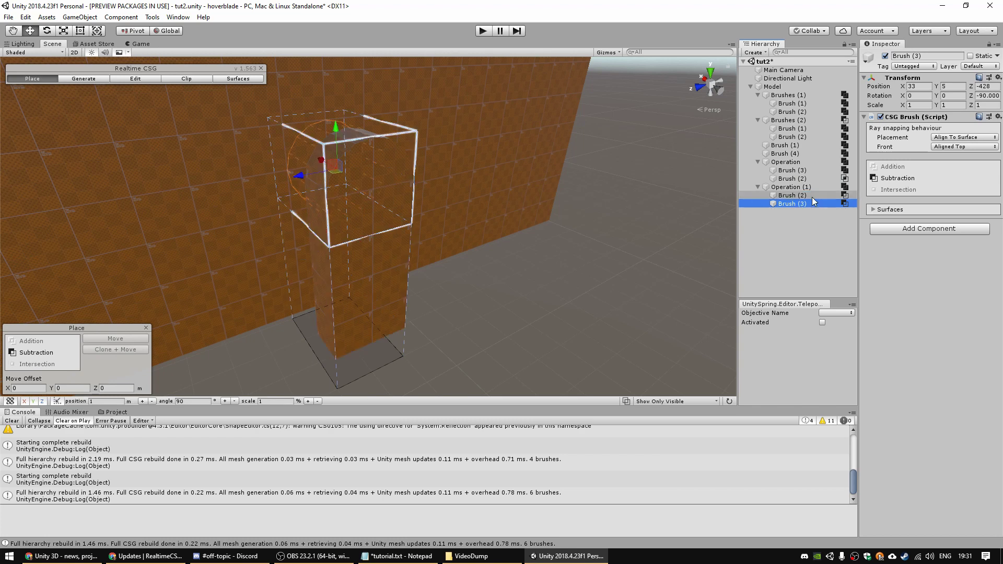
{"action": "left_click", "coordinate": [814, 197]}
{"action": "left_click", "coordinate": [804, 208]}
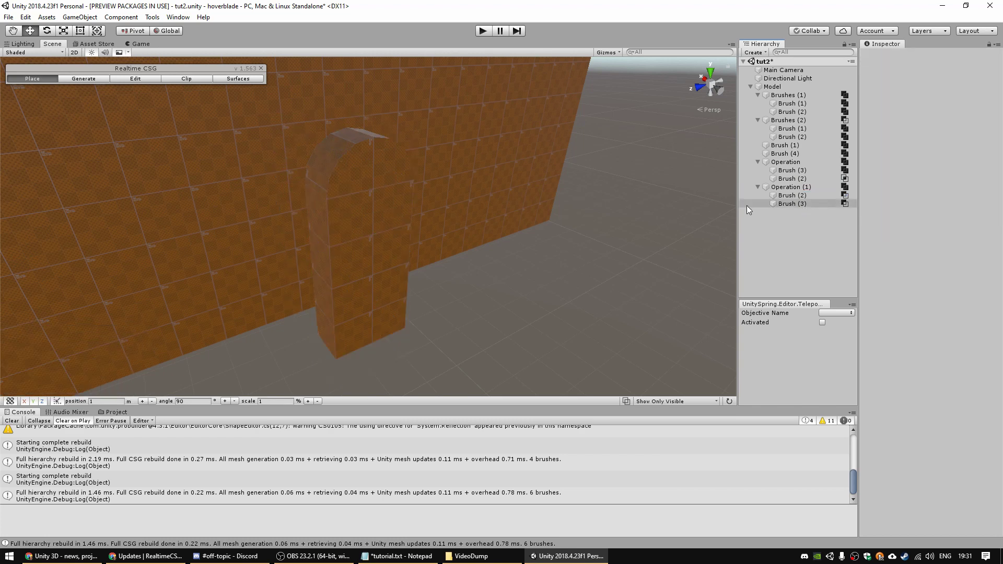
- Set the doorway's box and cylinder brushes to Addition and their parent Operation to Subtraction
{"action": "left_click", "coordinate": [825, 195]}
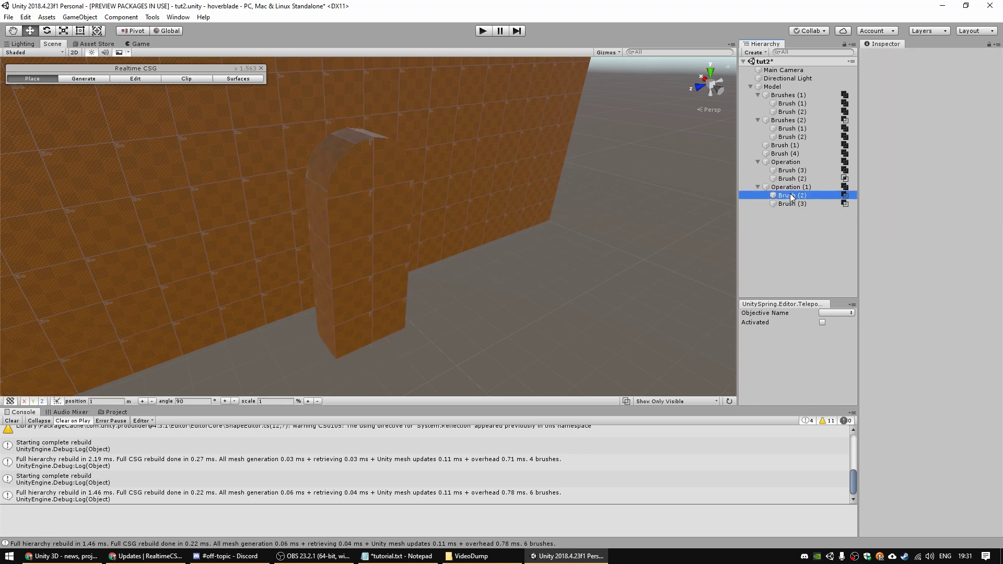
{"action": "left_click", "coordinate": [825, 204]}
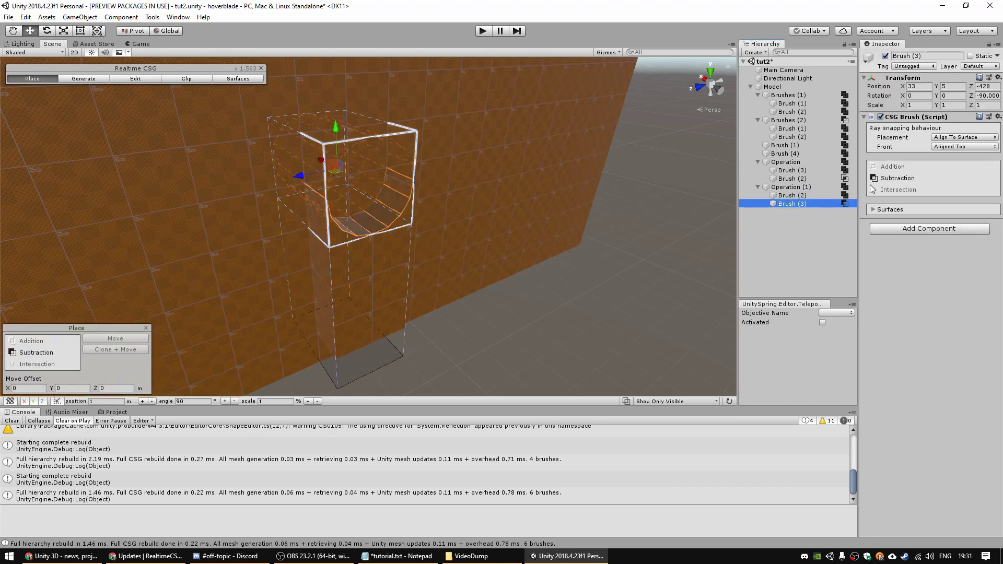
{"action": "left_click", "coordinate": [795, 187]}
{"action": "left_click", "coordinate": [899, 192]}
{"action": "left_click", "coordinate": [620, 281]}
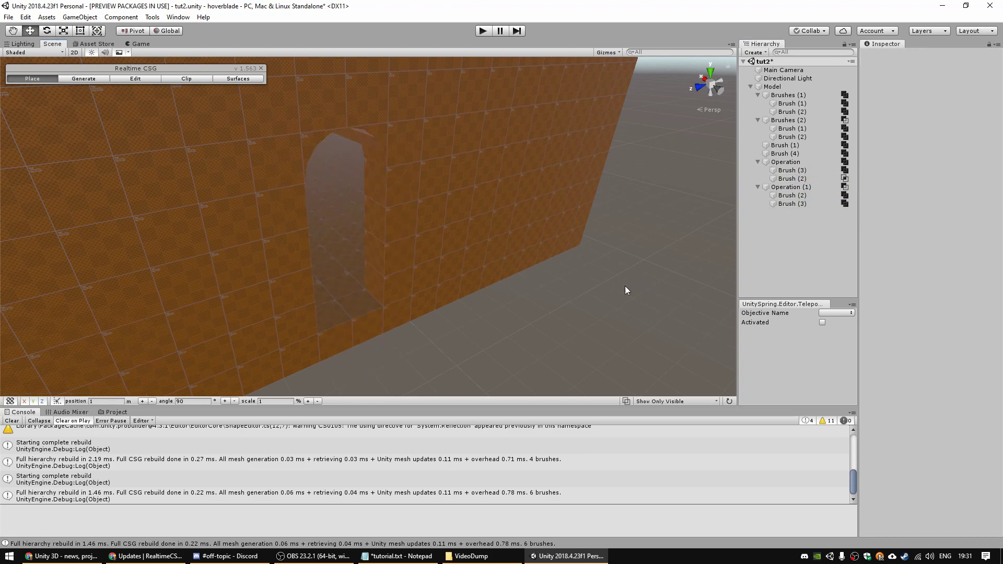
- Make the doorway's subtractive Operation be handled as one object
{"action": "mouse_move", "coordinate": [598, 300]}
{"action": "left_mouse_down", "text": "alt"}
{"action": "mouse_move", "coordinate": [561, 304]}
{"action": "mouse_move", "coordinate": [502, 280]}
{"action": "mouse_move", "coordinate": [523, 292]}
{"action": "left_mouse_up", "text": "alt"}
{"action": "left_click", "coordinate": [777, 196]}
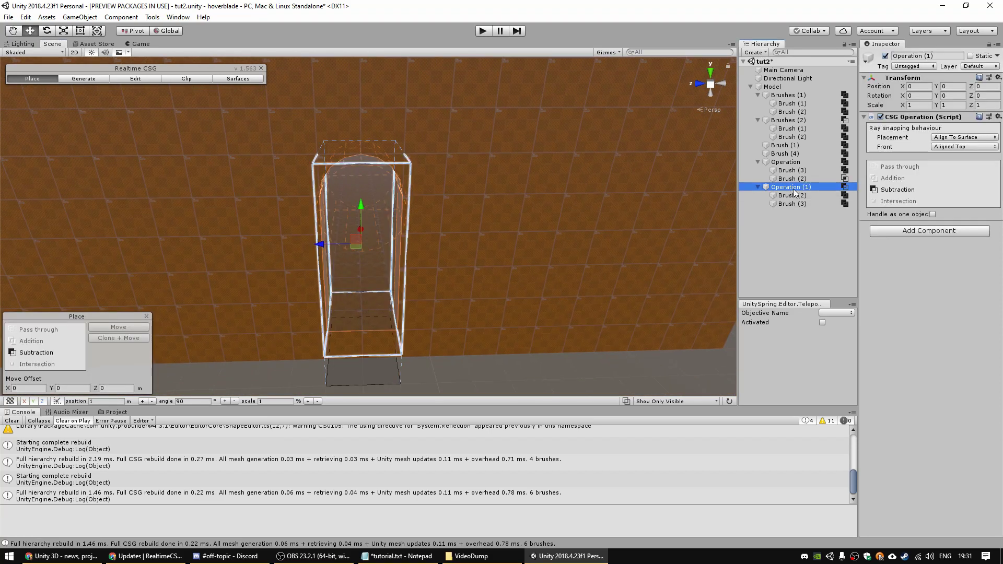
{"action": "left_click", "coordinate": [933, 214]}
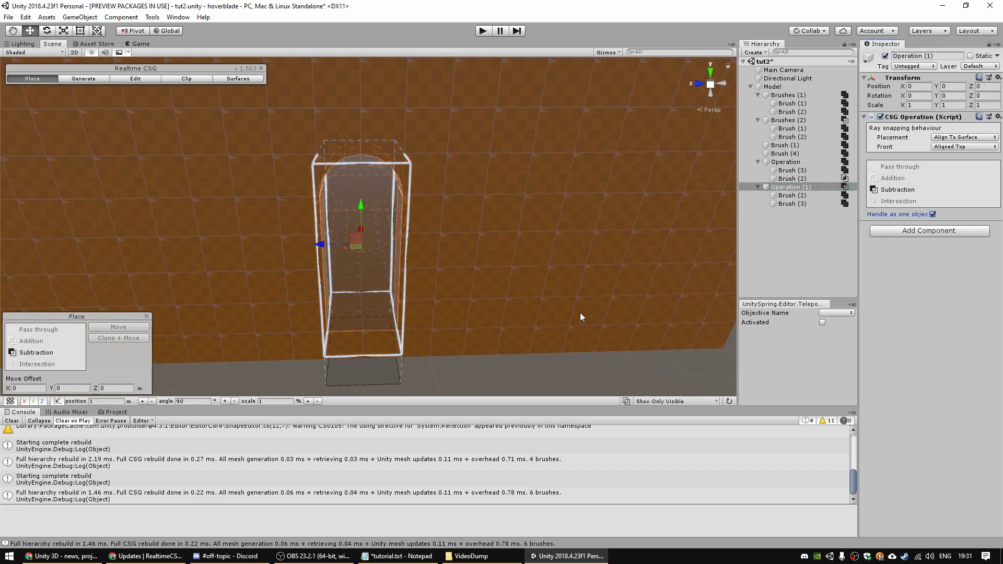
- Duplicate the doorway Operation and move the copy into the wall of the house's other wing to cut a second doorway
{"action": "left_click_drag", "start_coordinate": [581, 312], "coordinate": [417, 305], "text": "alt"}
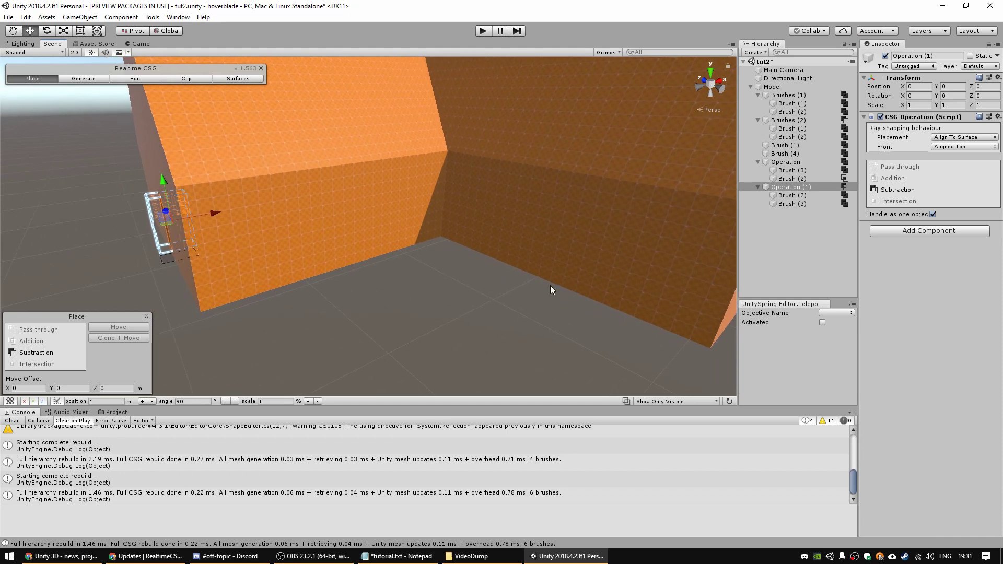
{"action": "key", "text": "ctrl+d"}
{"action": "left_click_drag", "start_coordinate": [169, 223], "coordinate": [522, 278]}
{"action": "right_click_drag", "start_coordinate": [403, 291], "coordinate": [428, 280]}
{"action": "key", "text": "w"}
{"action": "key", "text": "d"}
{"action": "left_click_drag", "start_coordinate": [428, 281], "coordinate": [549, 240]}
{"action": "right_click_drag", "start_coordinate": [405, 309], "coordinate": [509, 321]}
{"action": "left_click", "coordinate": [410, 337]}
{"action": "key", "text": "s"}
{"action": "key", "text": "a"}
{"action": "left_click_drag", "start_coordinate": [510, 320], "coordinate": [459, 302], "text": "alt"}
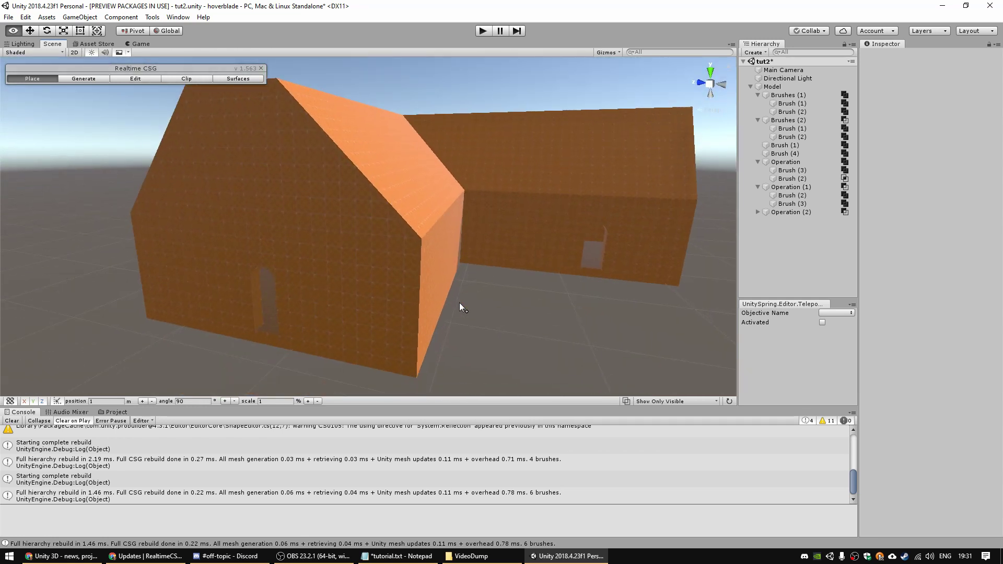